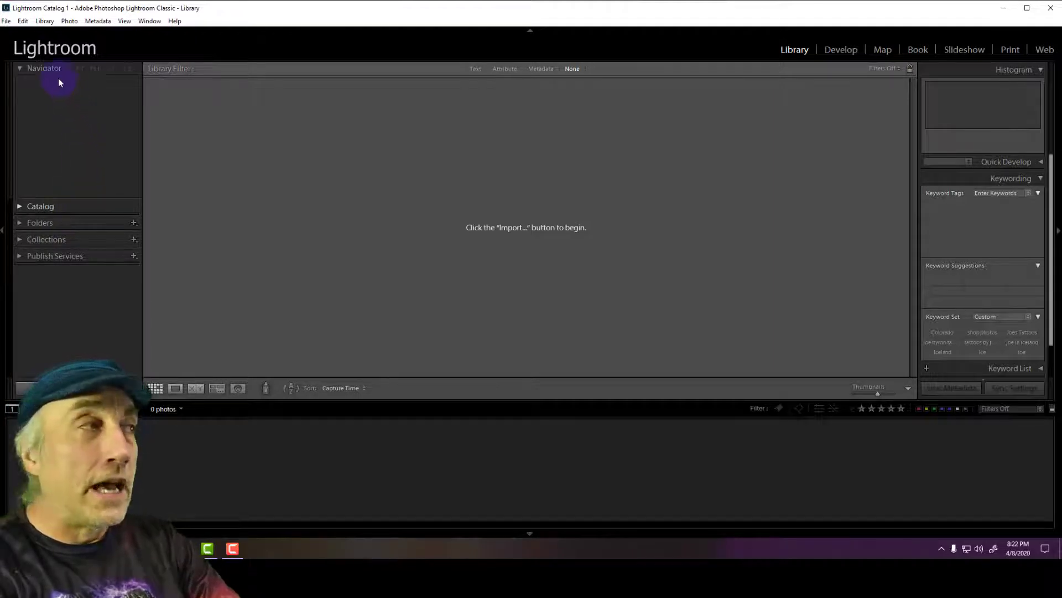
Step: Start a new catalog and browse to the Lightroom Catalogs folder on Local Disk (C:) as its location
left_click(7, 23)
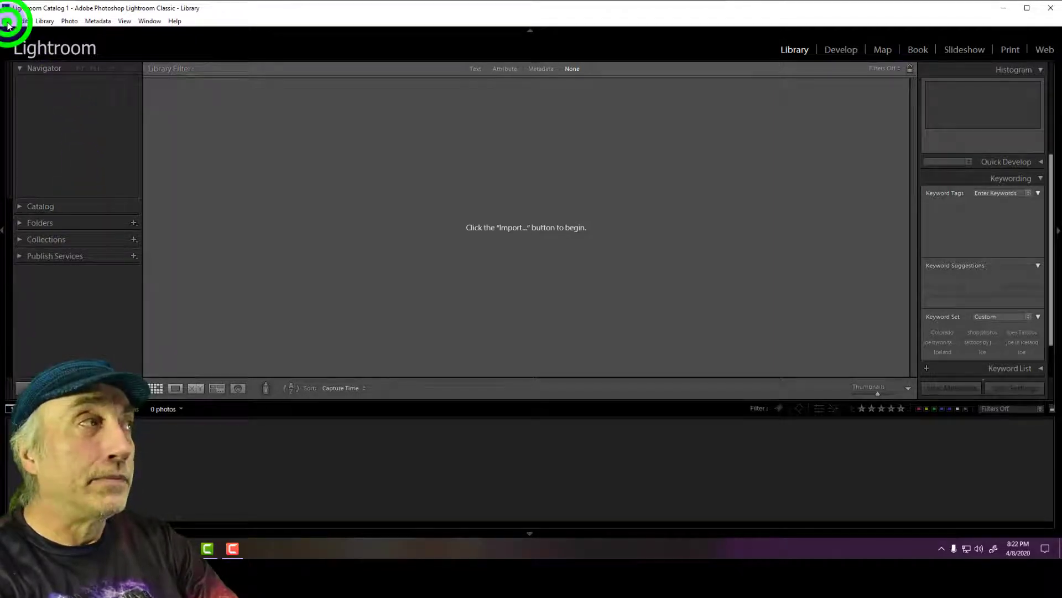
left_click(33, 34)
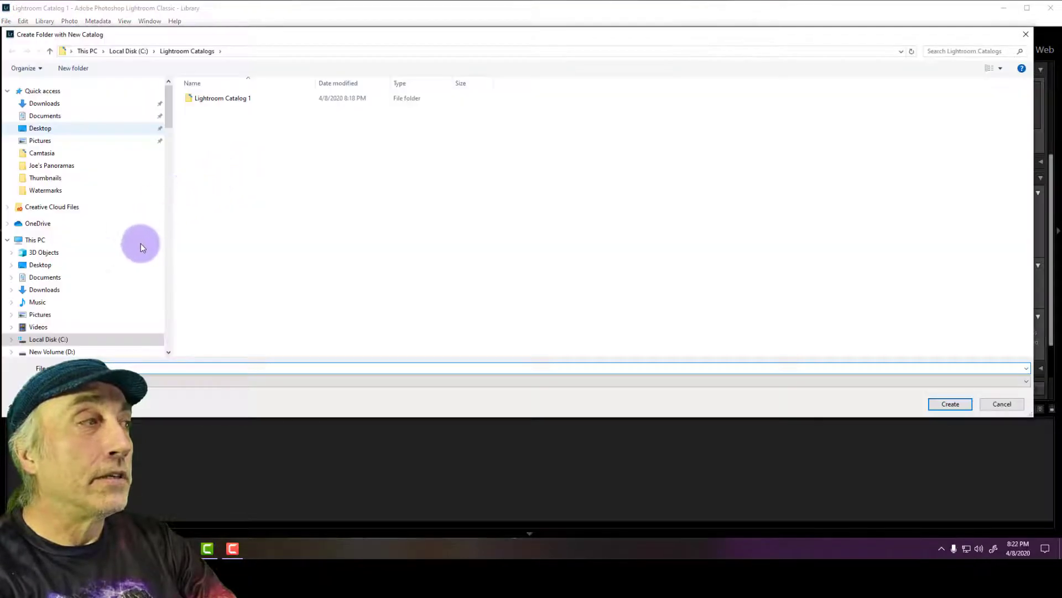
left_click(50, 308)
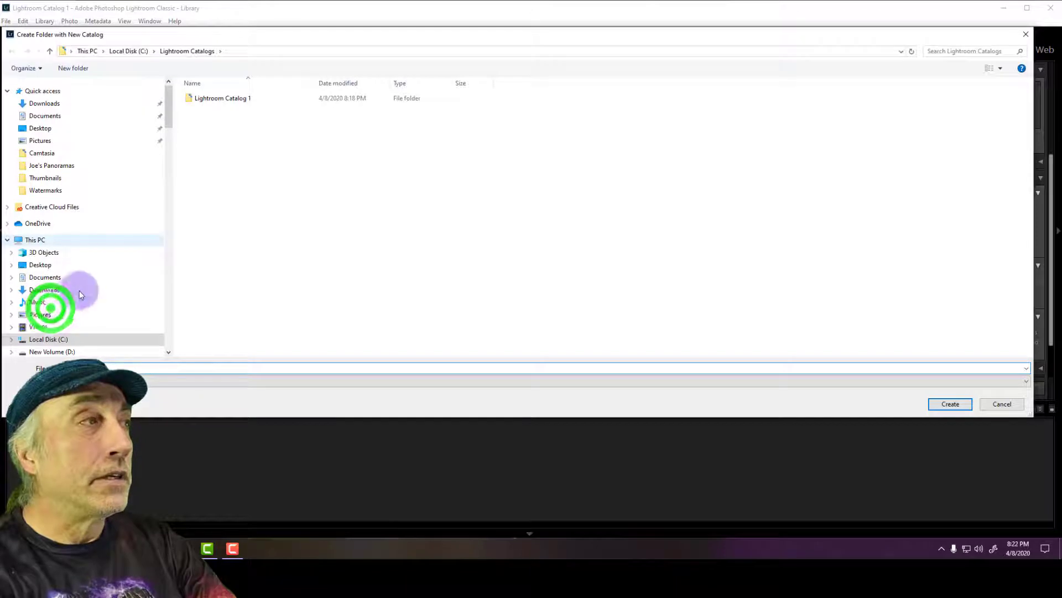
scroll(79, 293, "down", 1)
left_click(58, 308)
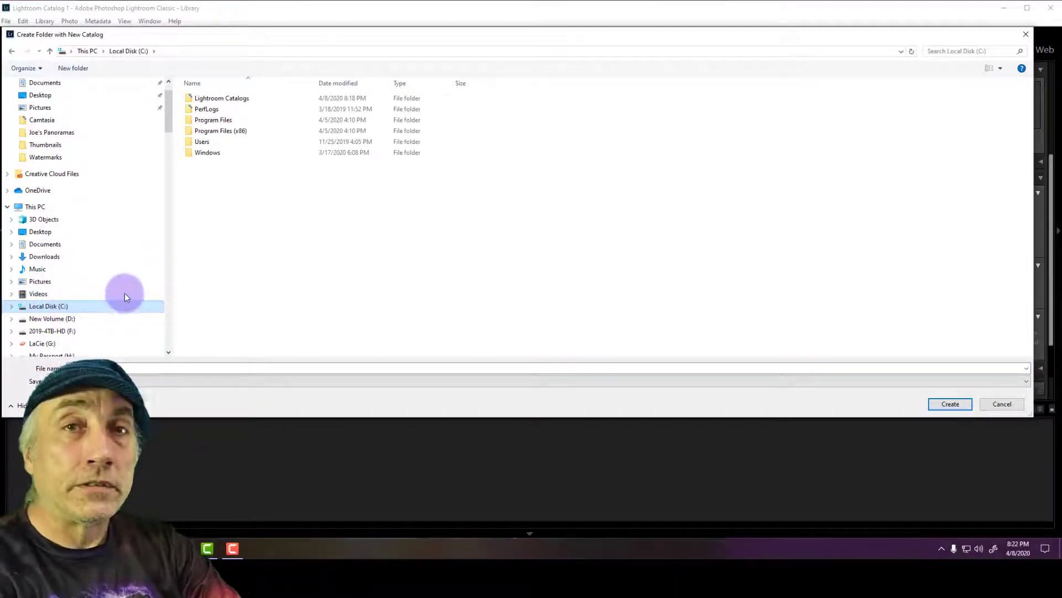
left_click(170, 131)
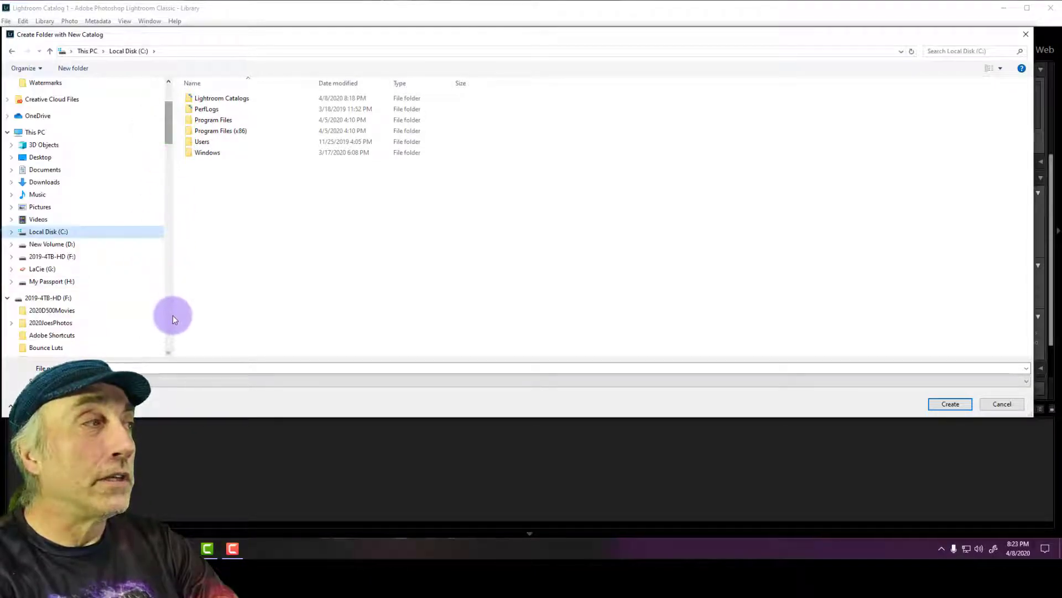
left_click_drag(173, 320, 173, 337)
left_click_drag(166, 202, 166, 123)
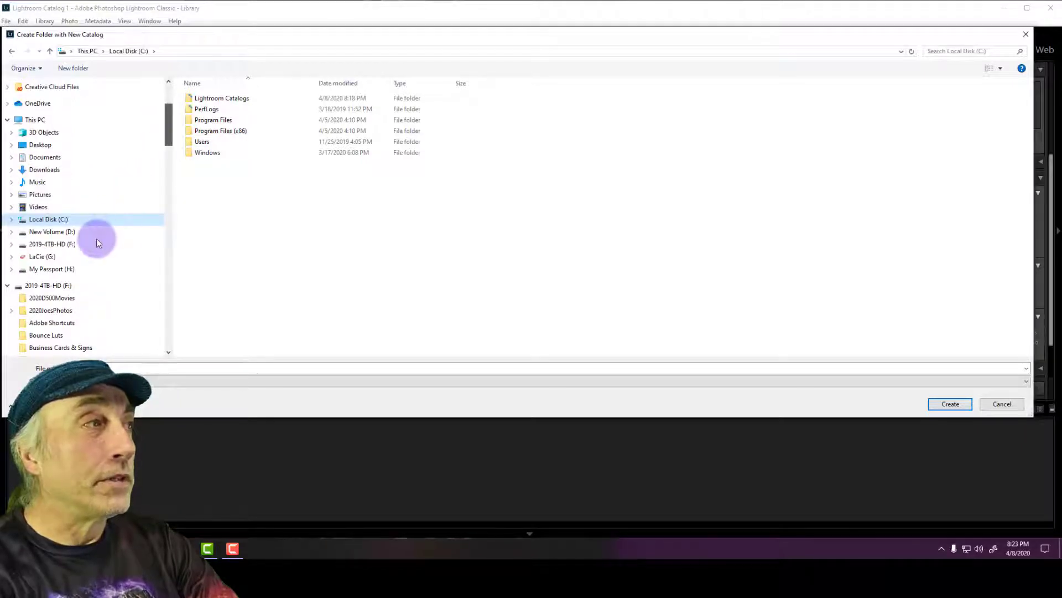
scroll(105, 237, "up", 1)
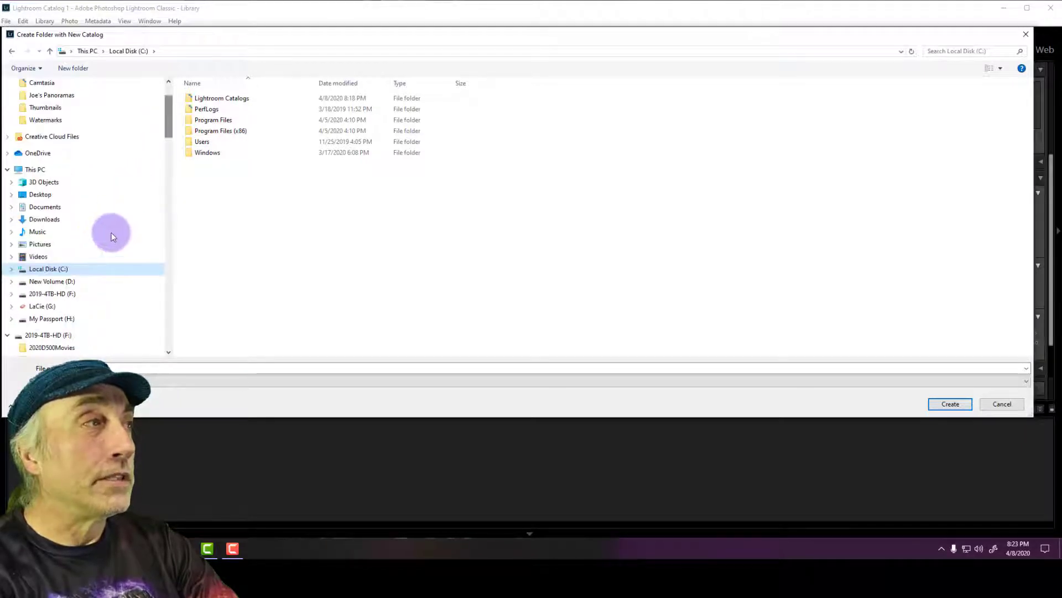
left_click(220, 99)
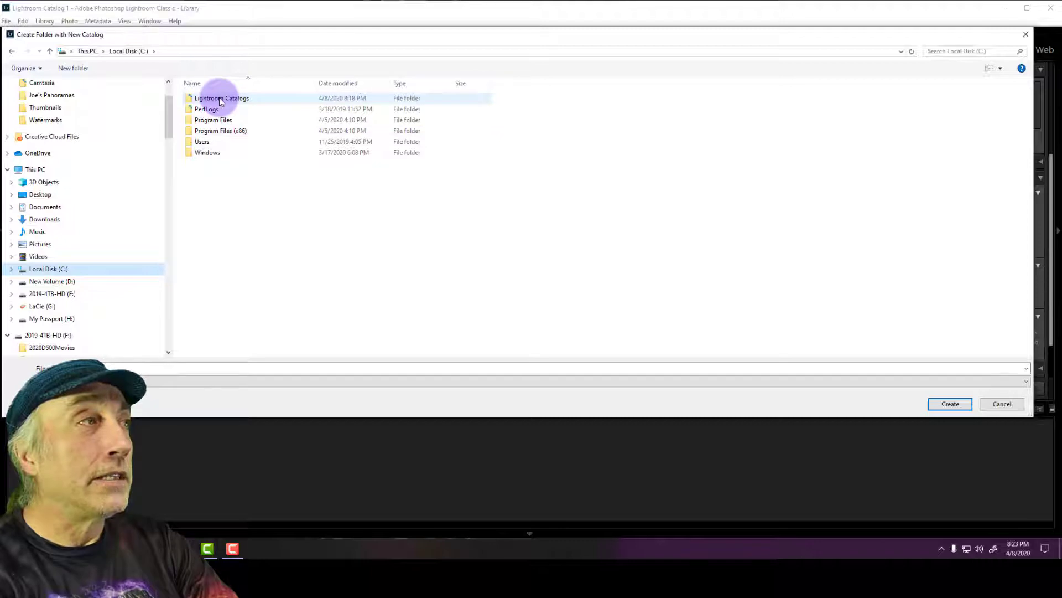
left_click(220, 100)
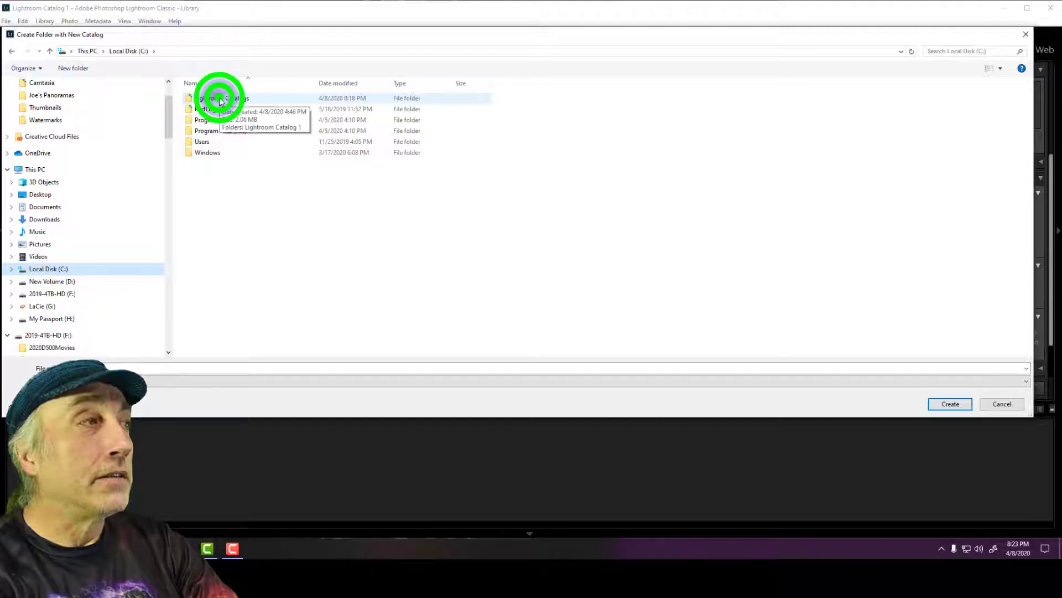
Step: Name the new catalog Lightroom Tutorial 1 and create it in the Lightroom Catalogs folder
left_click(117, 368)
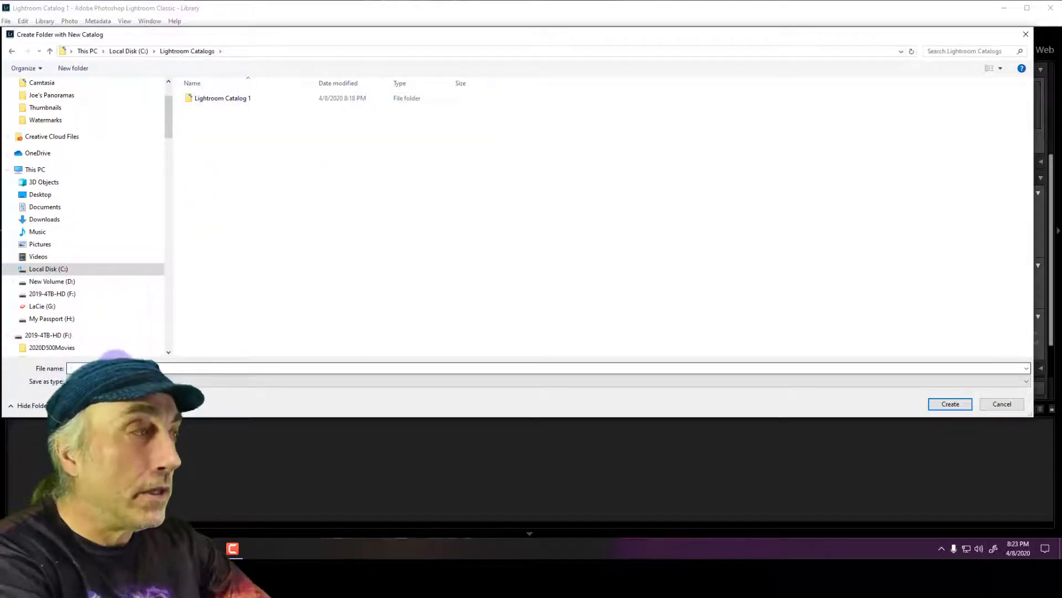
type("Lig")
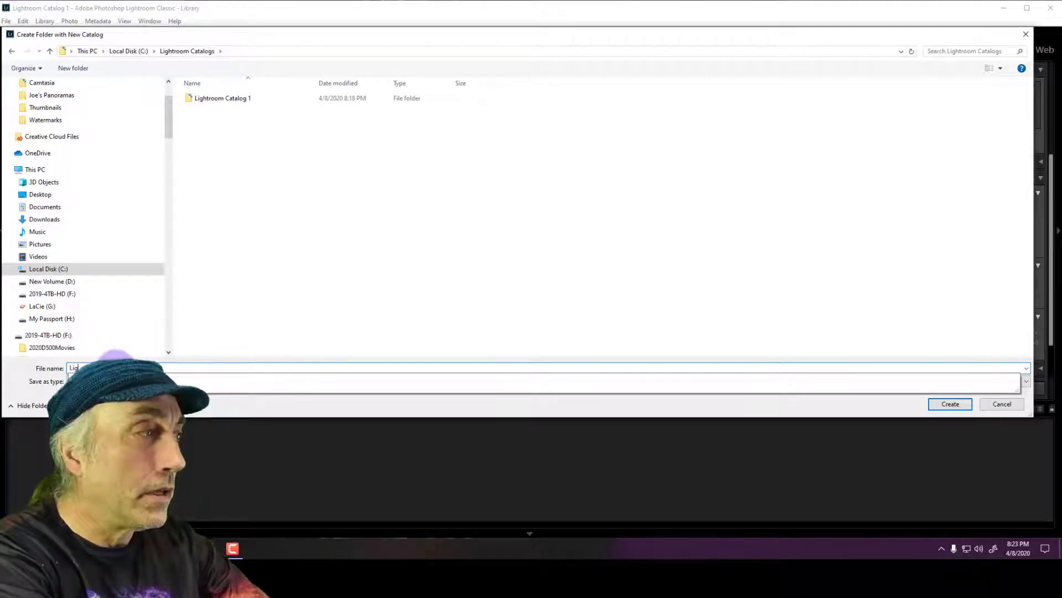
type("htroom Catalog 2")
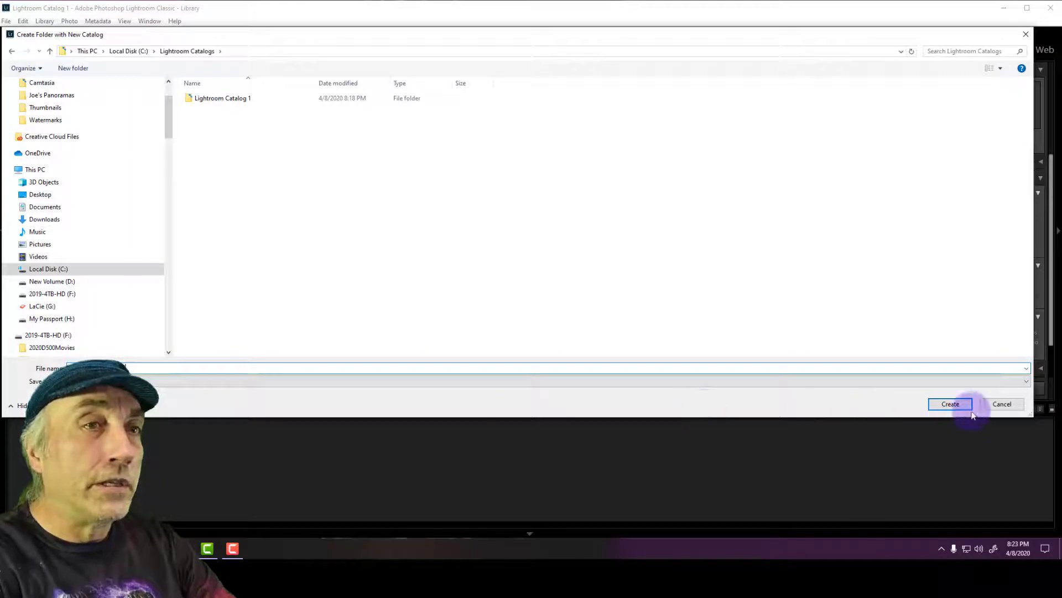
left_click(955, 404)
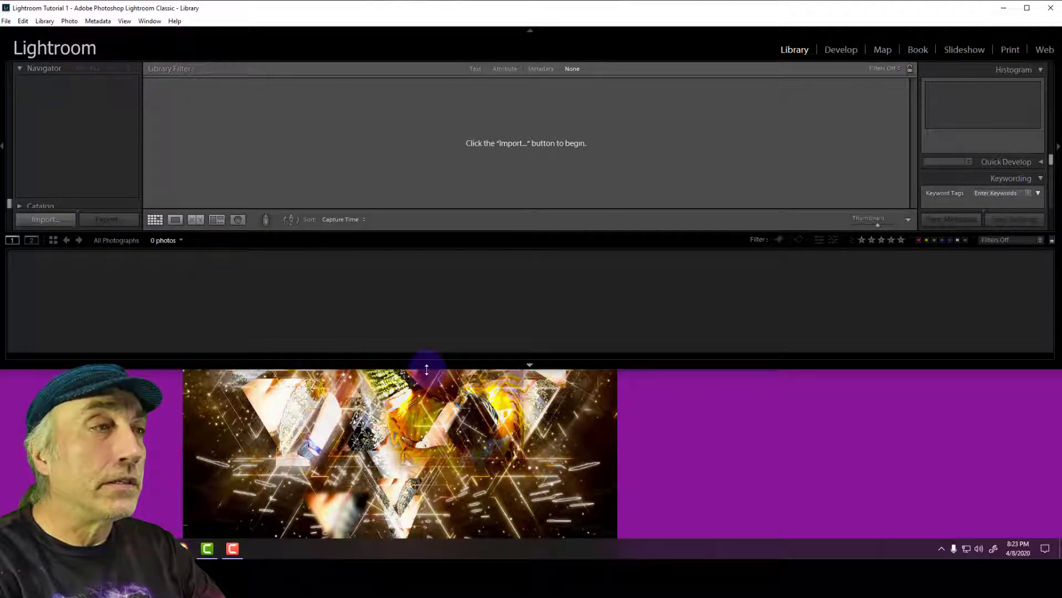
Step: Extend the program window down to the taskbar and open the photo import
left_click_drag(425, 368, 424, 538)
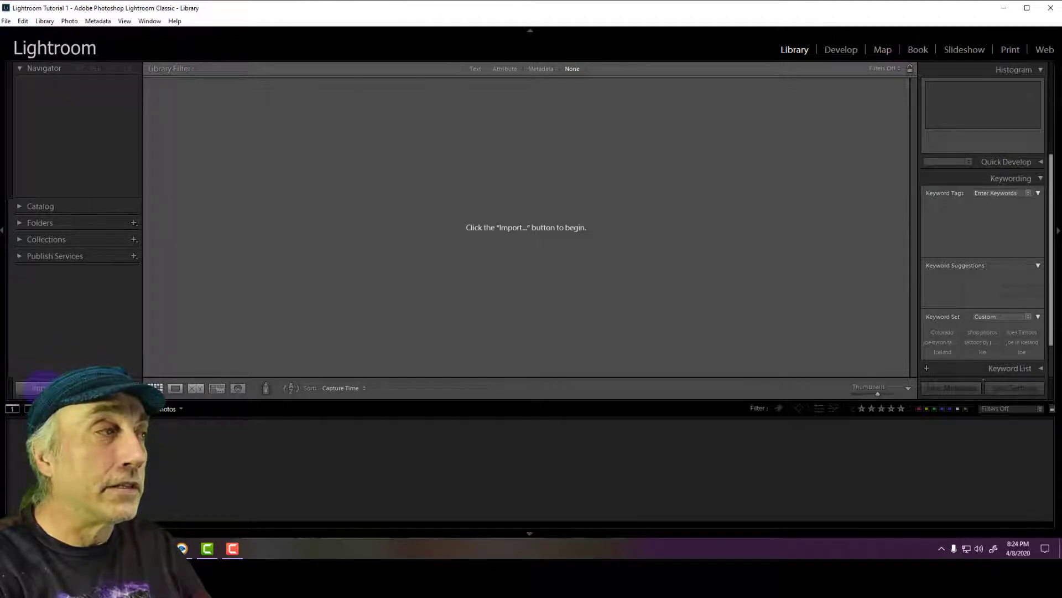
left_click(40, 387)
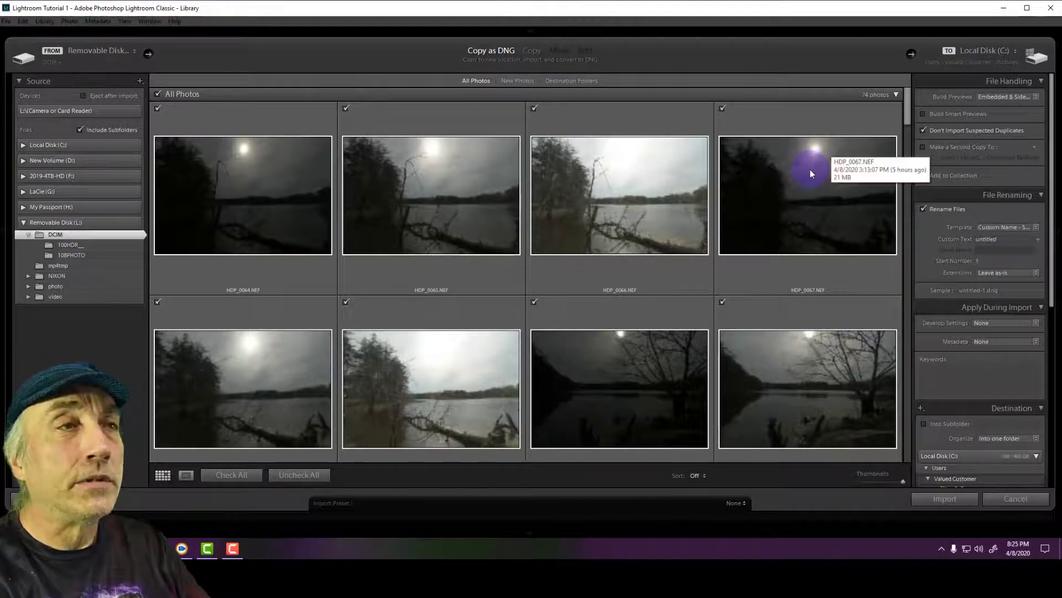
Step: Look through all photo thumbnails in the removable disk's DCIM folder, down to the last one and back up
scroll(810, 169, "down", 3)
scroll(808, 171, "down", 5)
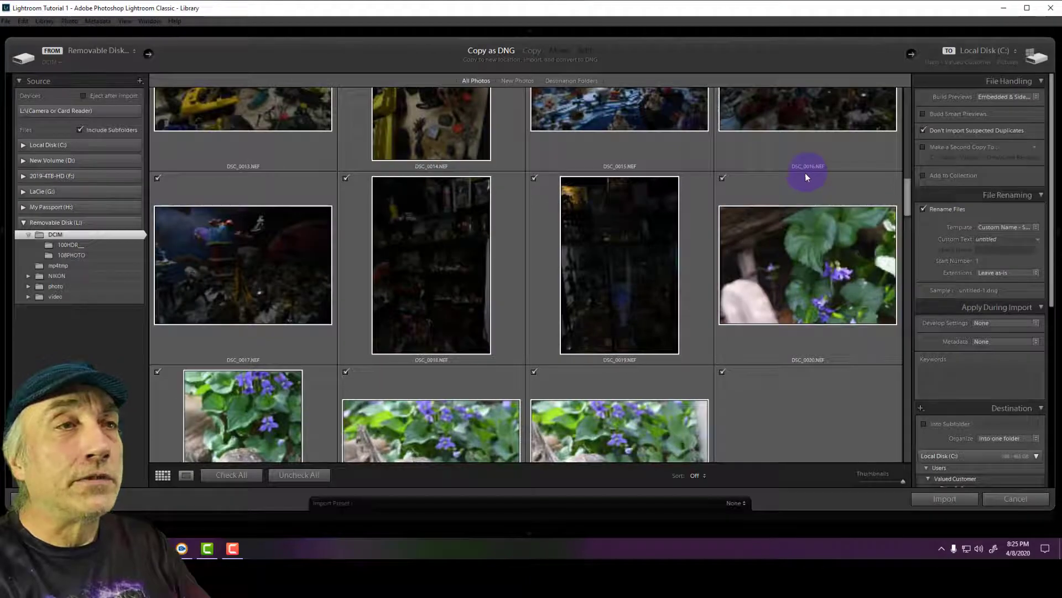
scroll(805, 173, "down", 3)
scroll(804, 174, "down", 5)
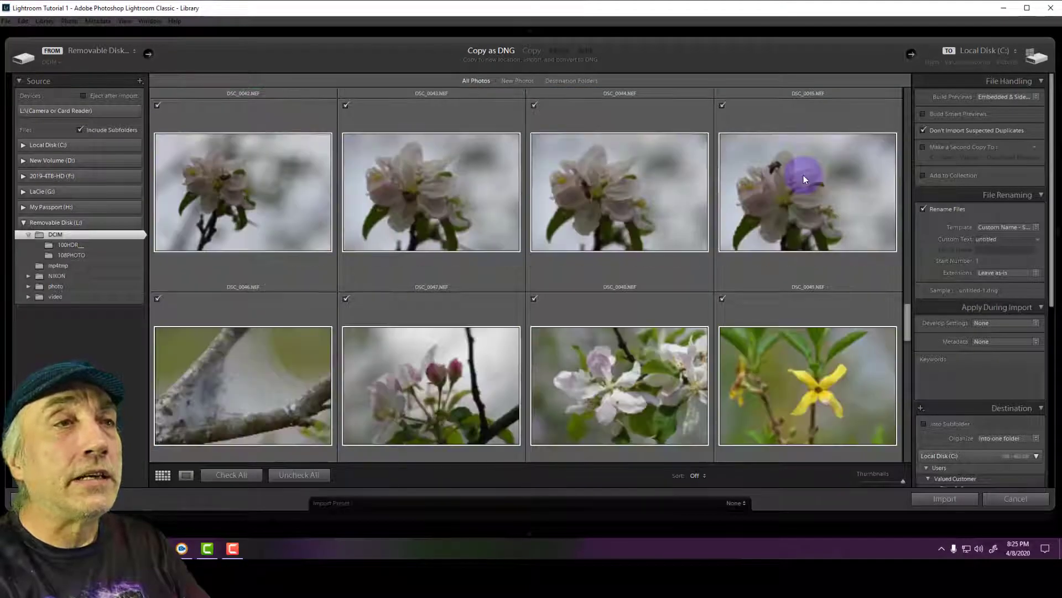
scroll(803, 175, "down", 5)
scroll(803, 175, "down", 5)
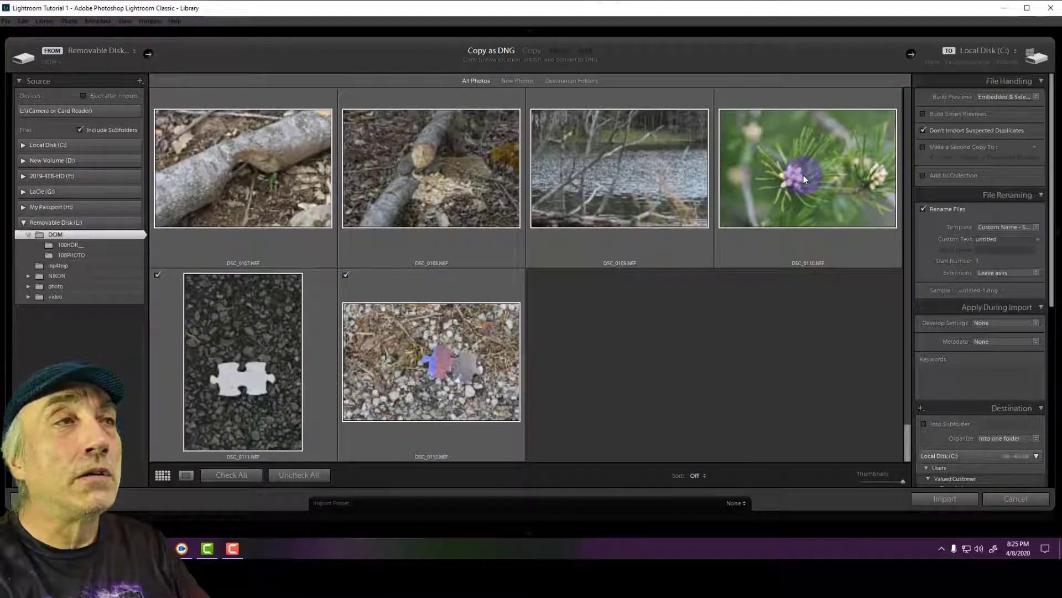
scroll(802, 171, "up", 1)
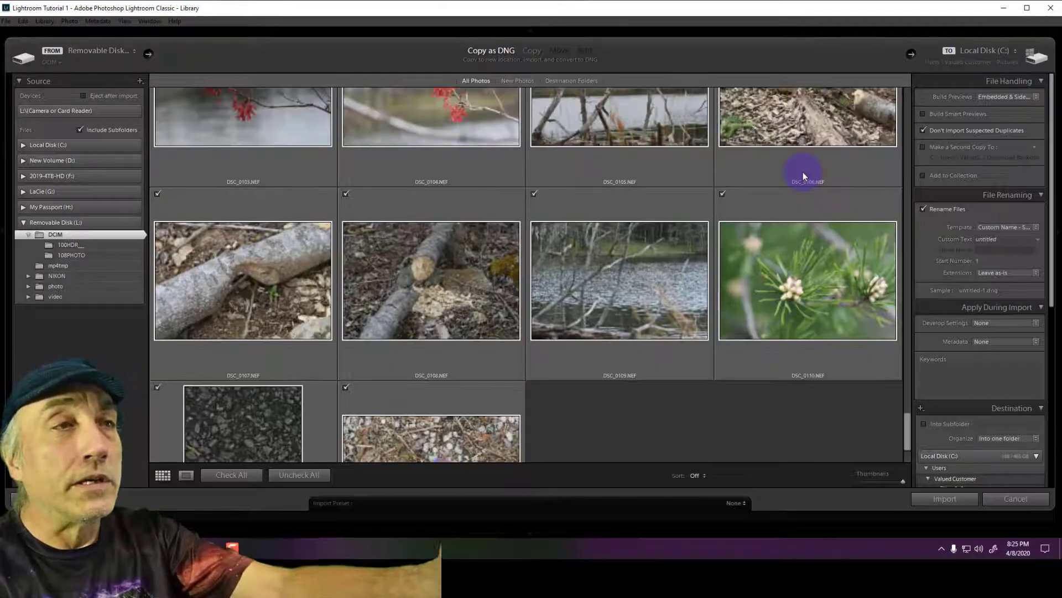
scroll(802, 176, "up", 1)
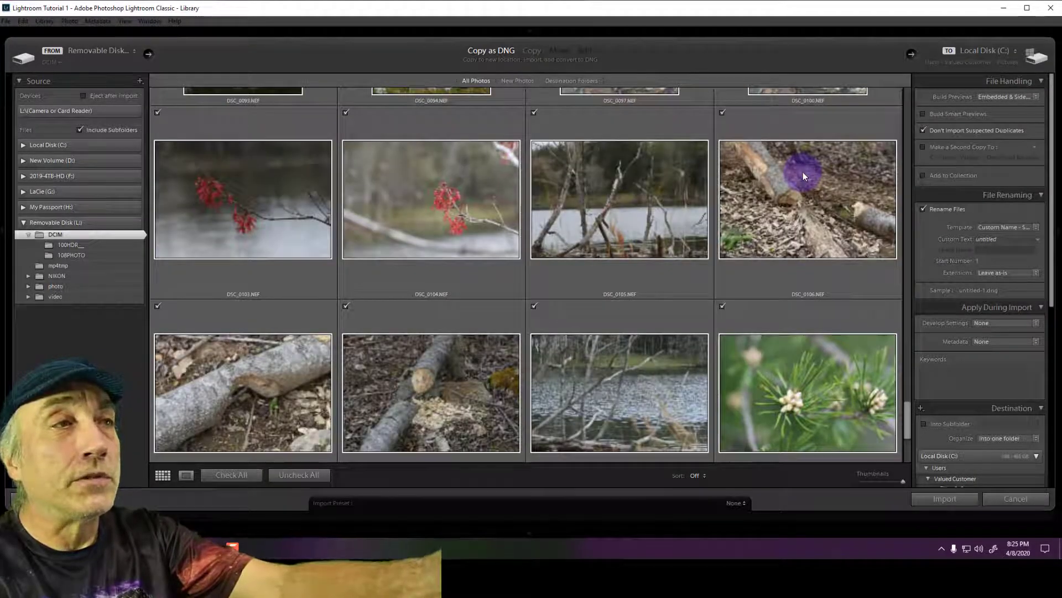
scroll(803, 176, "up", 1)
scroll(803, 176, "up", 1)
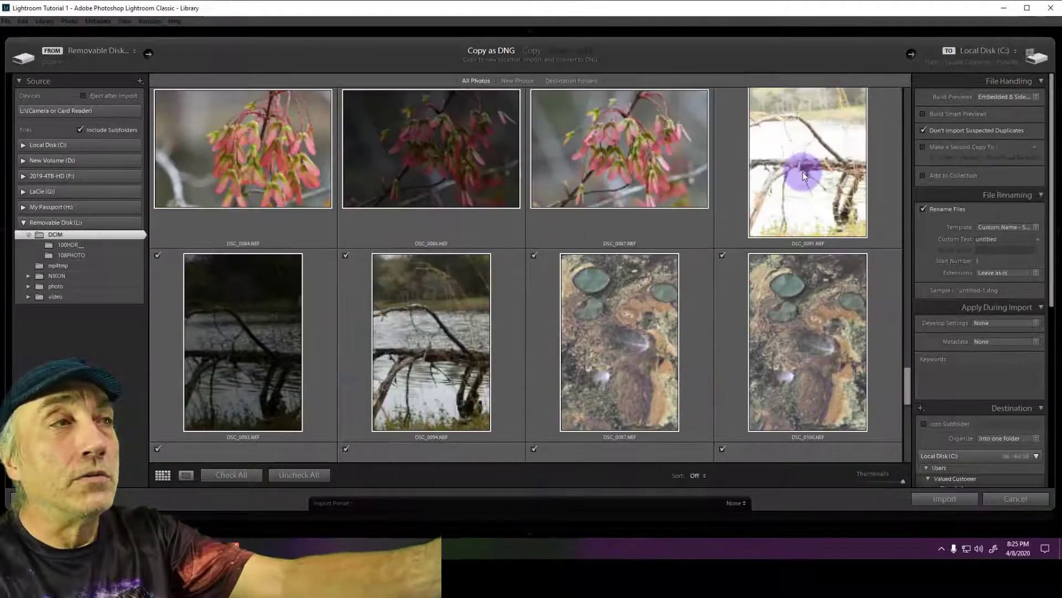
scroll(803, 176, "up", 1)
scroll(802, 176, "up", 2)
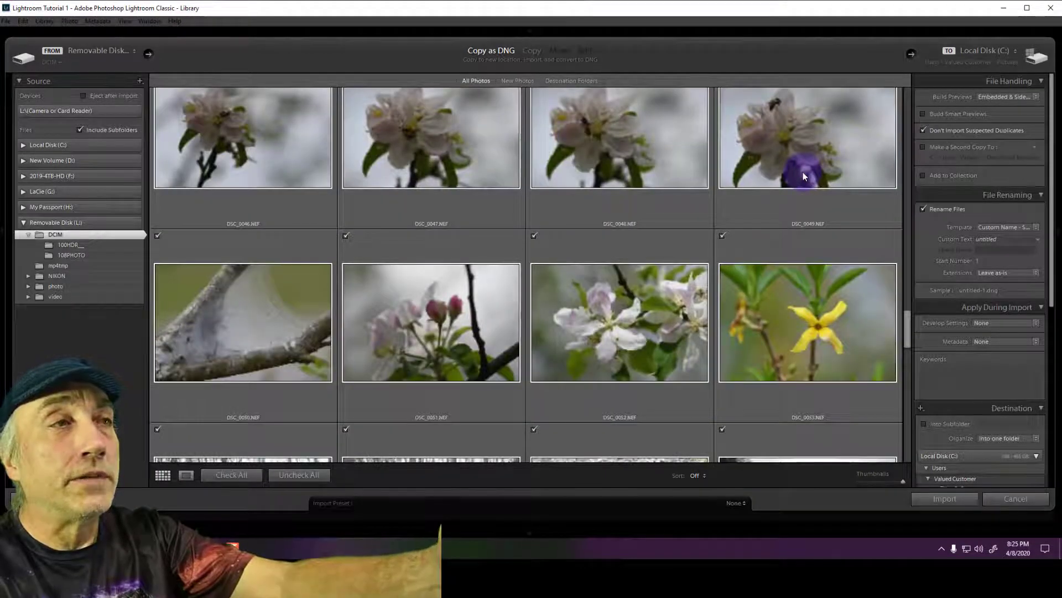
scroll(802, 175, "up", 1)
scroll(802, 176, "up", 2)
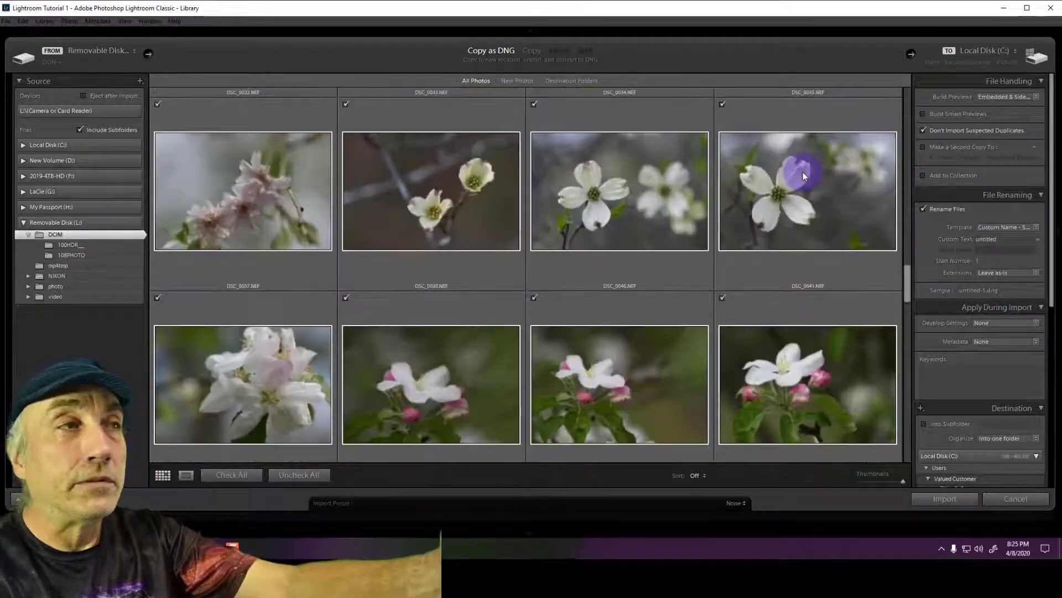
scroll(802, 176, "up", 1)
scroll(802, 176, "up", 2)
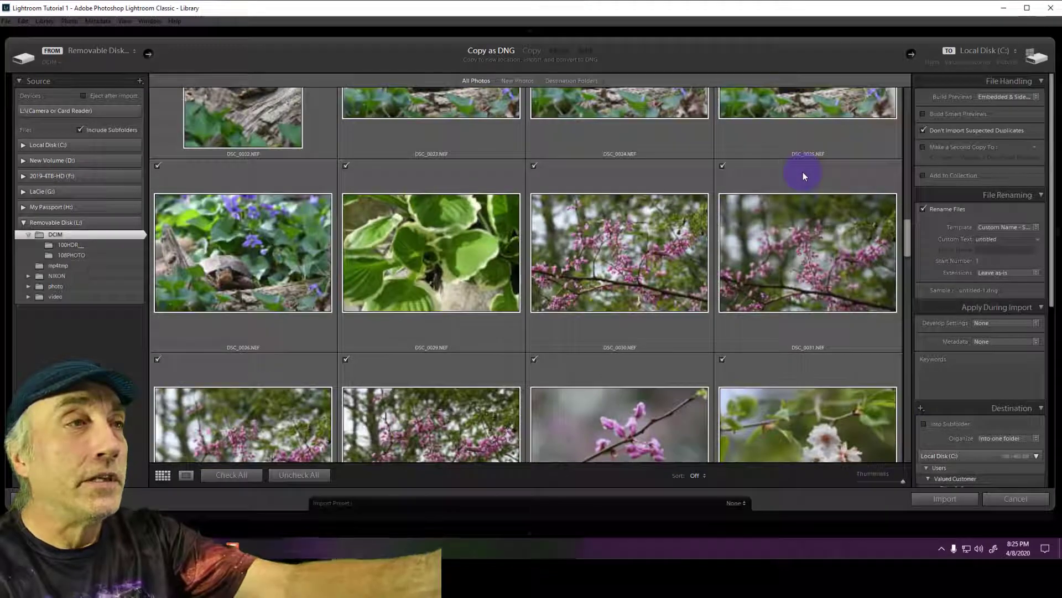
scroll(803, 176, "up", 2)
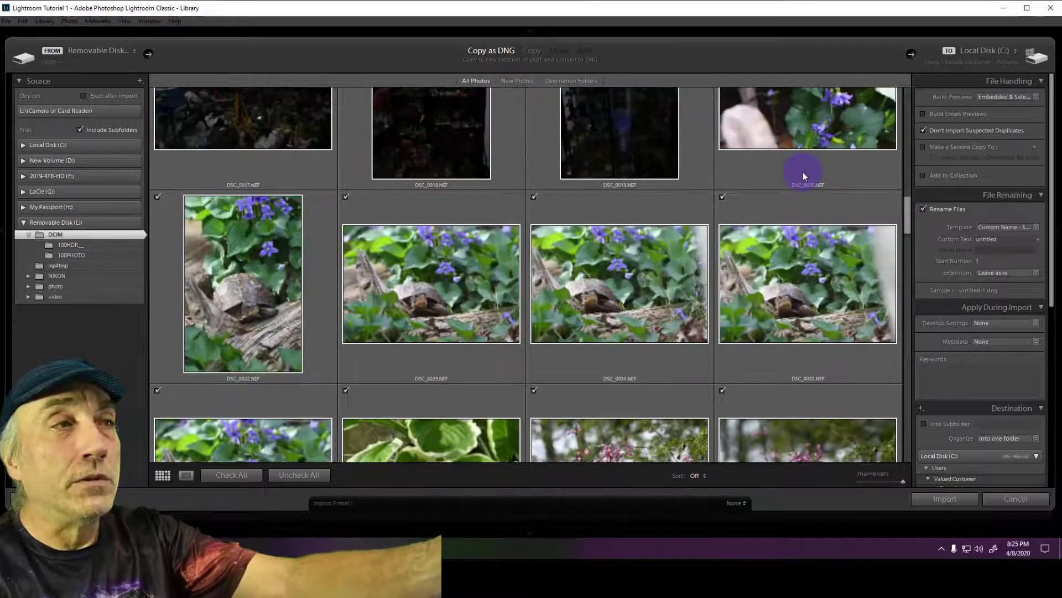
scroll(803, 175, "up", 1)
scroll(803, 176, "up", 2)
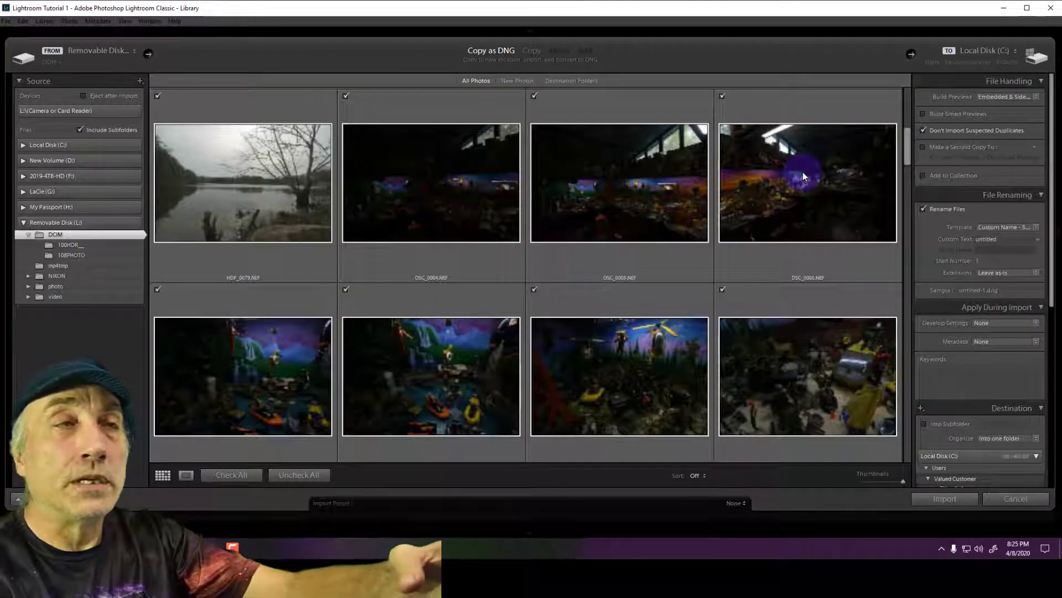
scroll(803, 176, "up", 1)
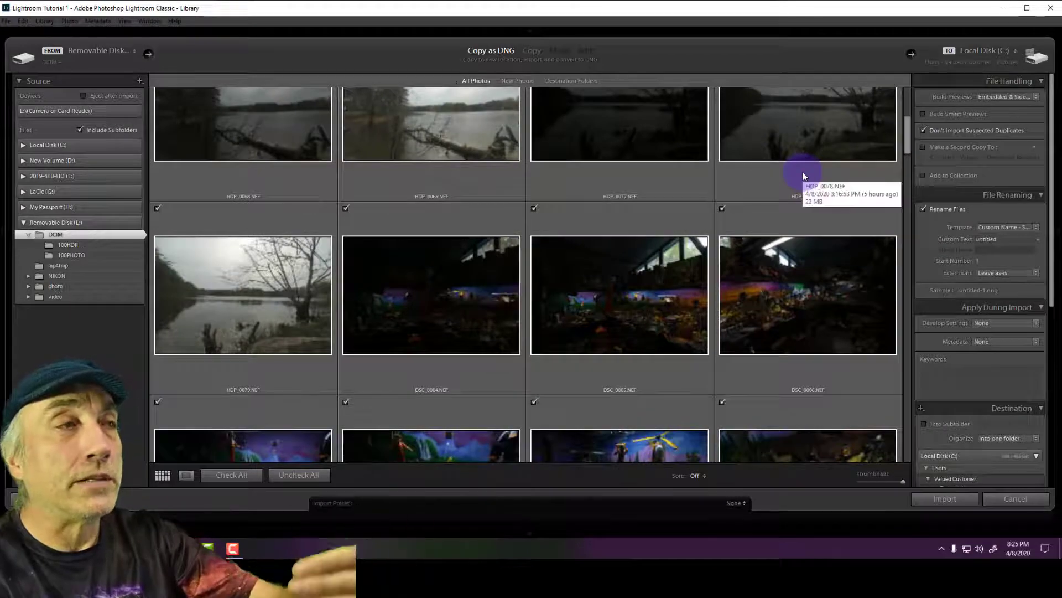
scroll(803, 176, "up", 1)
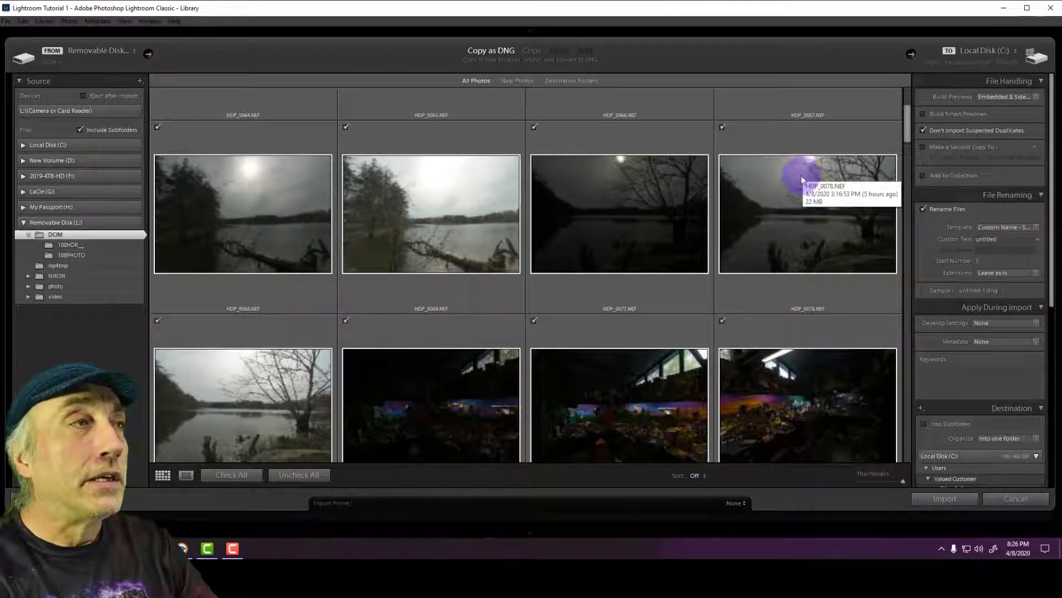
Step: Uncheck all photos in the import grid so that none is marked for import
scroll(801, 176, "down", 2)
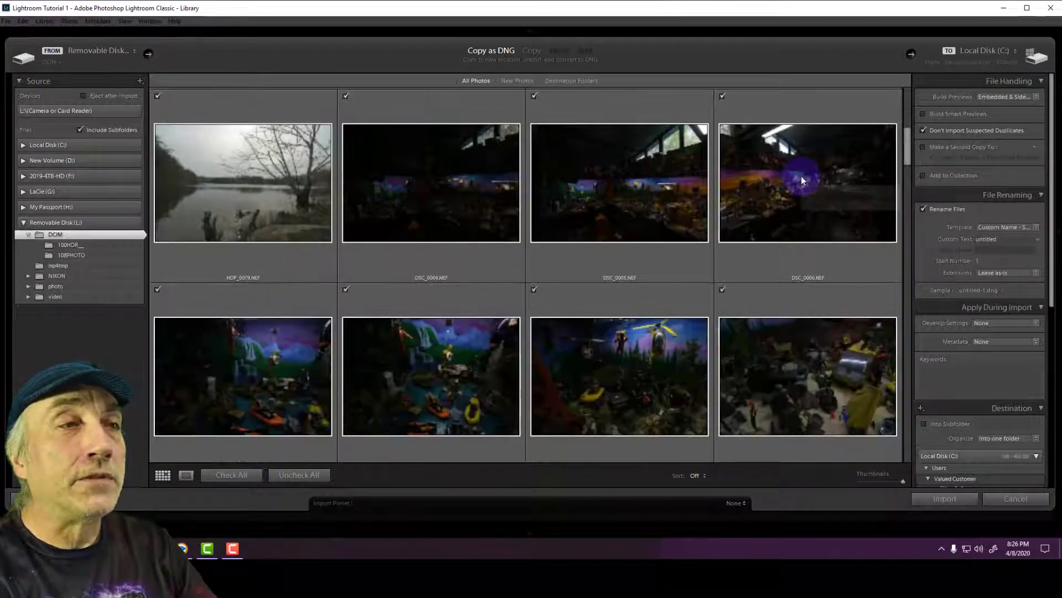
scroll(801, 176, "down", 4)
scroll(773, 149, "down", 3)
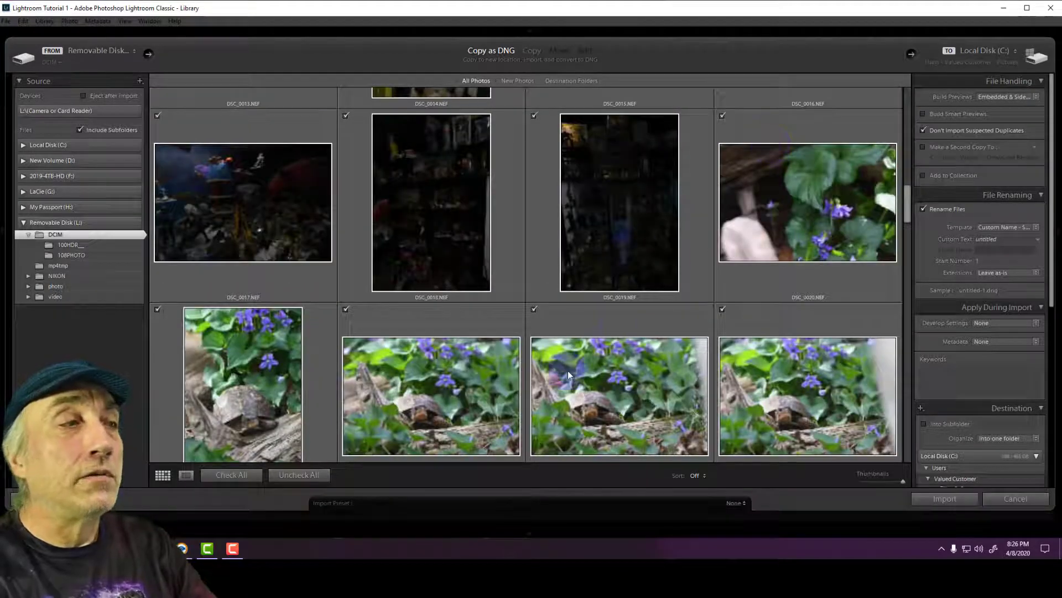
left_click(298, 475)
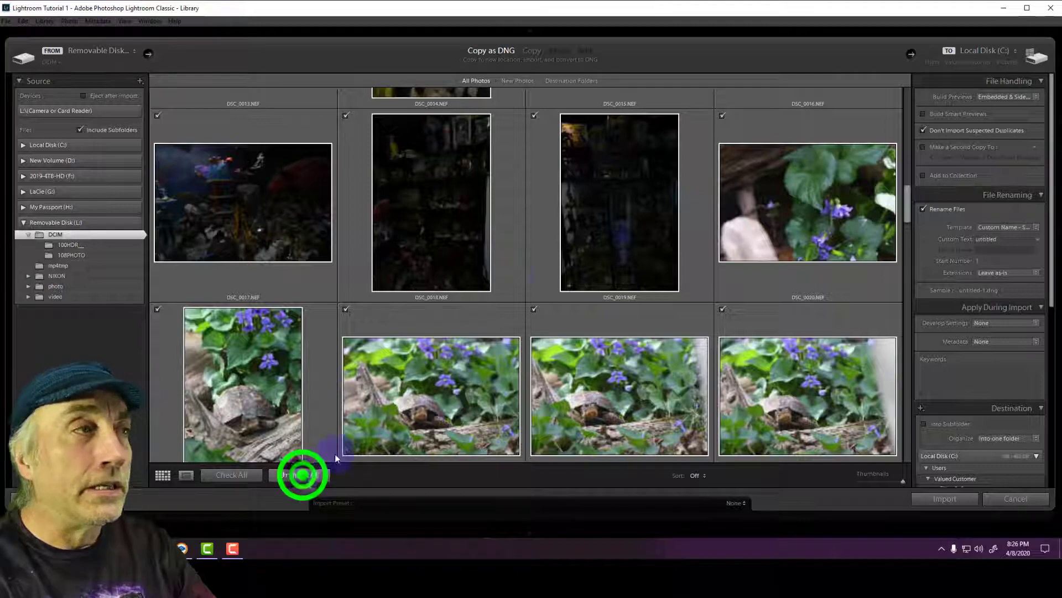
left_click(743, 135)
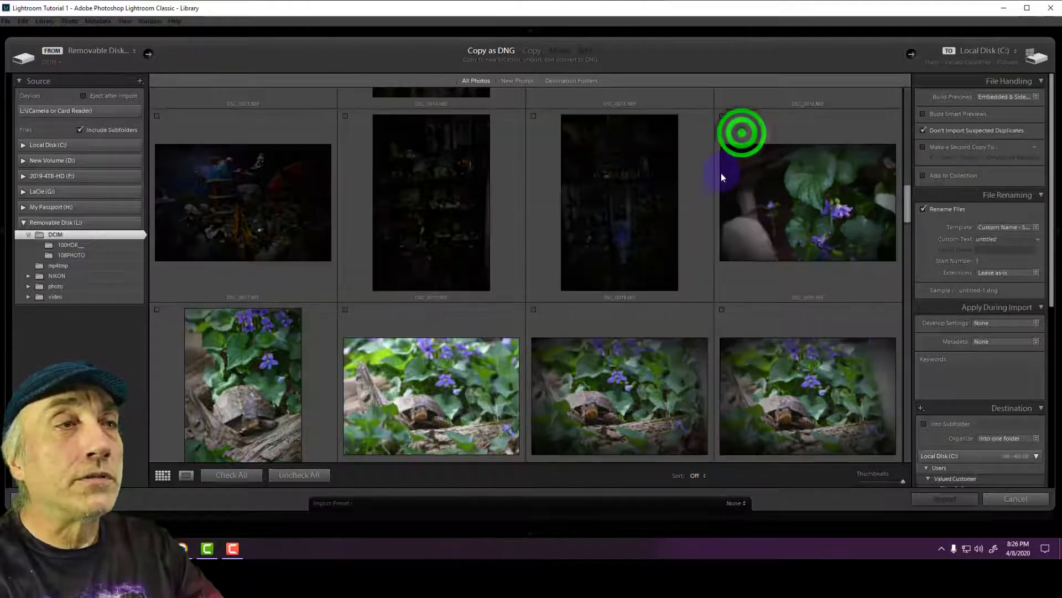
Step: Extend the selection from the first violet photo through the yellow forsythia photo DSC_0053
scroll(717, 188, "down", 5)
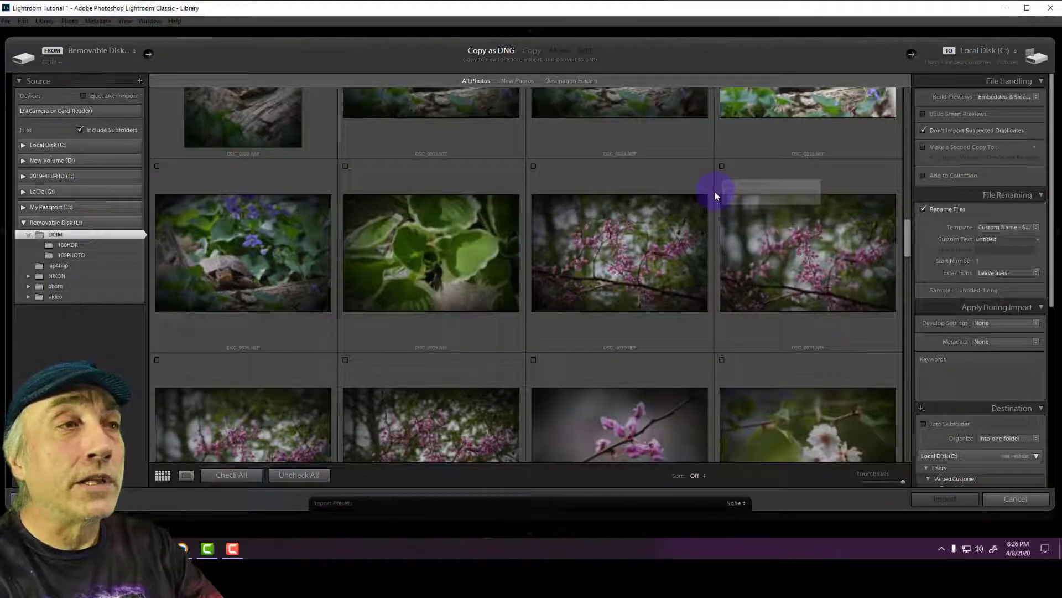
scroll(715, 194, "down", 5)
scroll(716, 188, "down", 5)
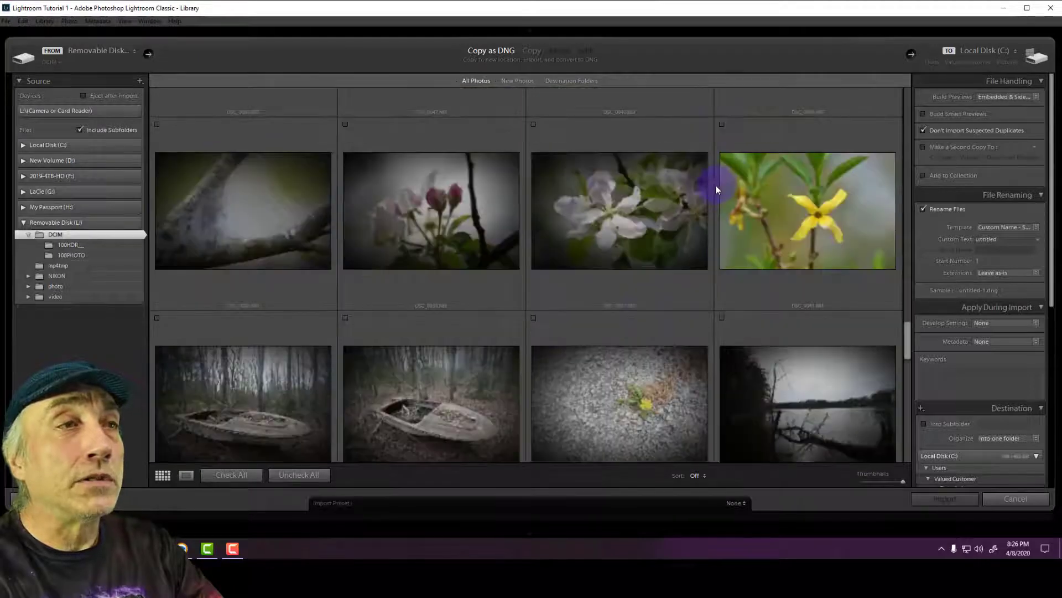
scroll(716, 185, "down", 1)
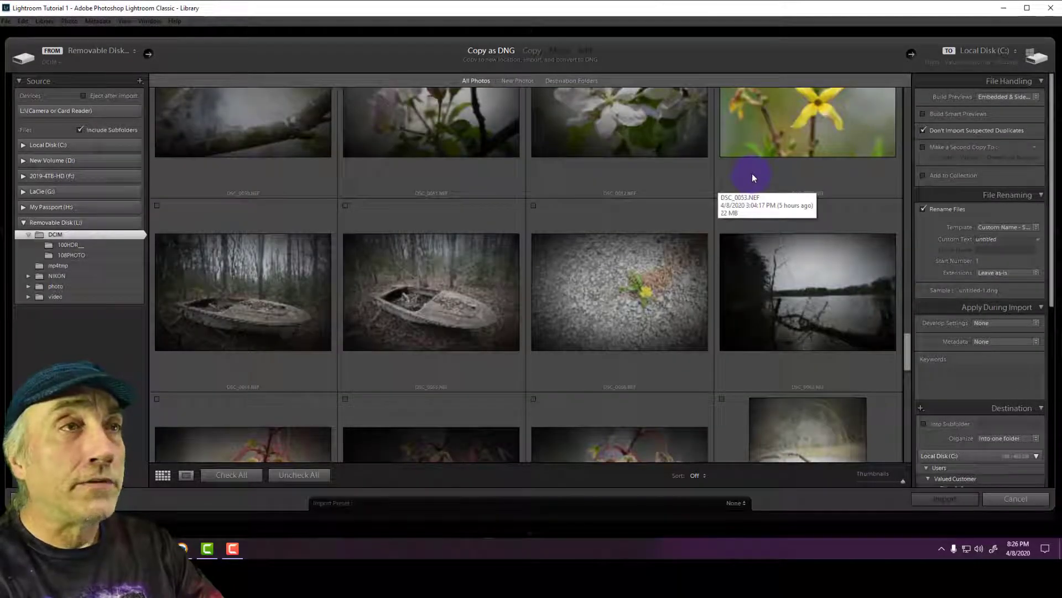
left_click(752, 175)
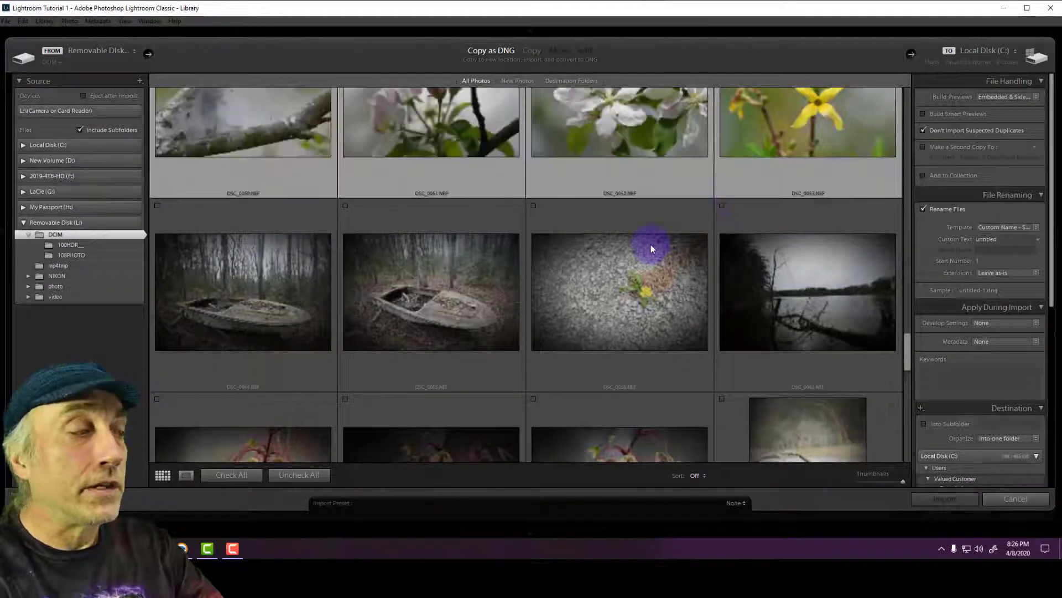
Step: Add the yellow flower on gravel and the three red maple seed photos to the selection
left_click(629, 254)
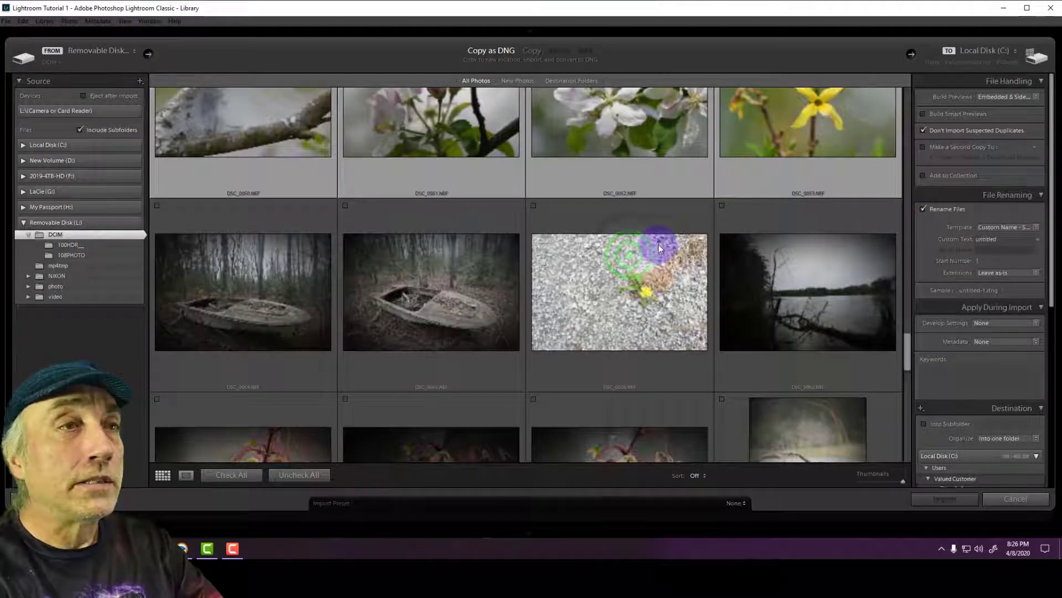
scroll(457, 259, "down", 3)
left_click(252, 255, "ctrl")
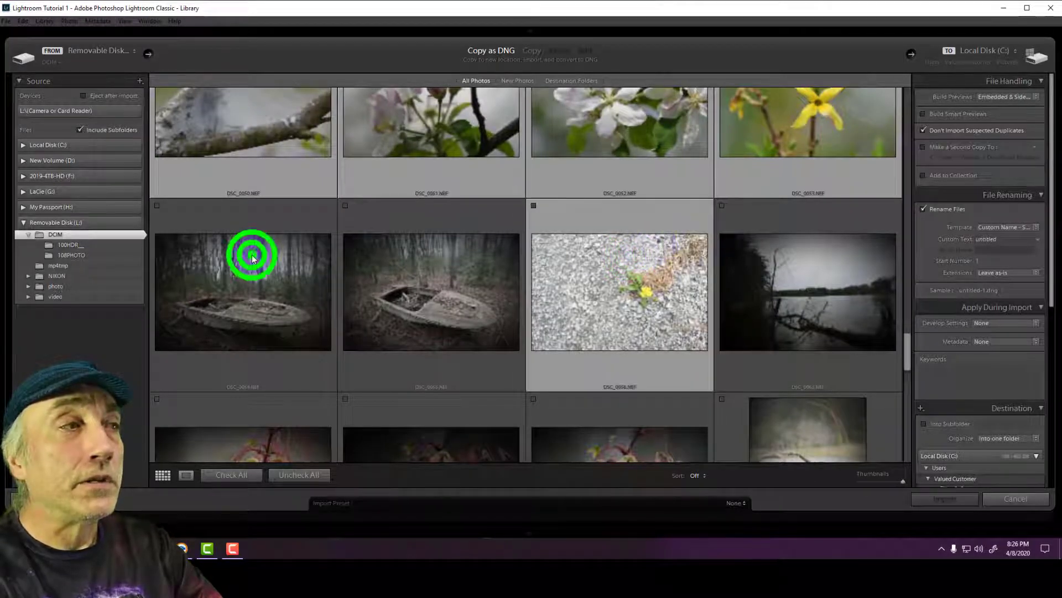
left_click(416, 251, "ctrl")
left_click(594, 237, "ctrl")
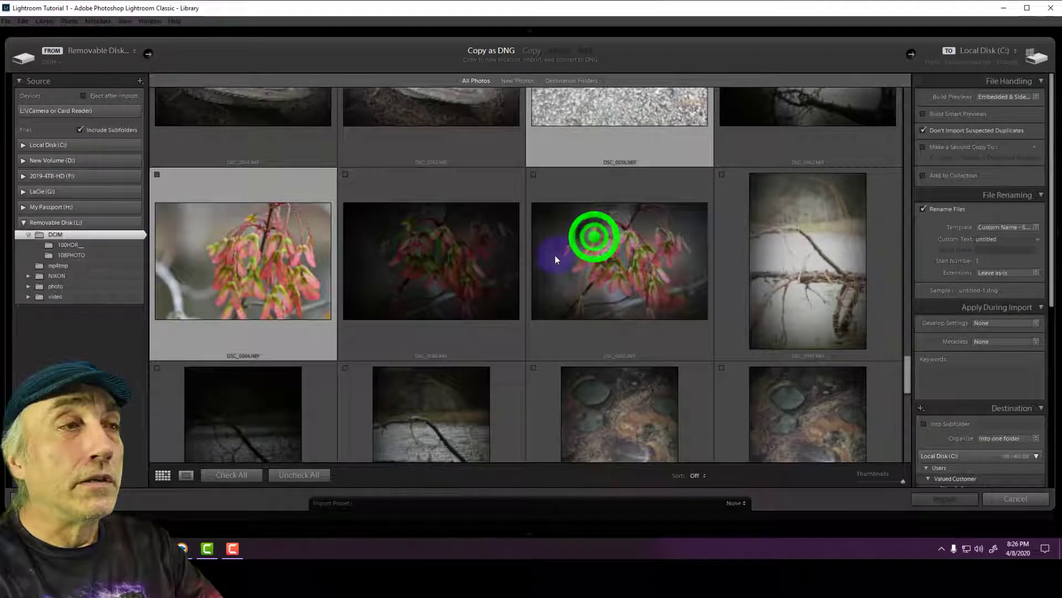
scroll(597, 244, "down", 2)
left_click(611, 237, "ctrl")
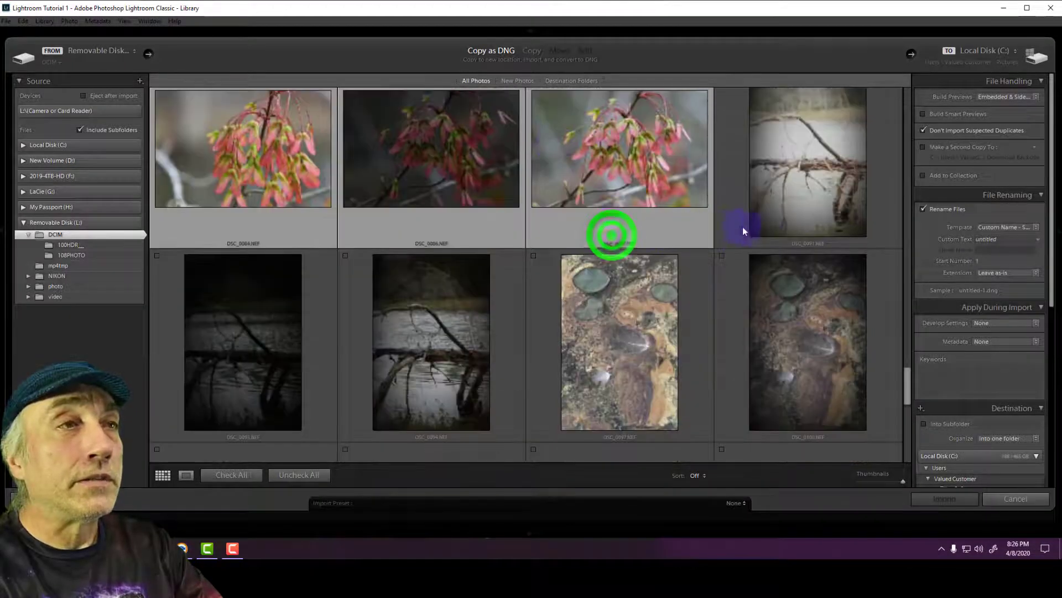
Step: Add the second mossy rock photo, the two red blossom branch photos and the green pine needle photo to the selection
scroll(742, 227, "down", 2)
left_click(775, 214, "ctrl")
left_click(278, 408, "ctrl")
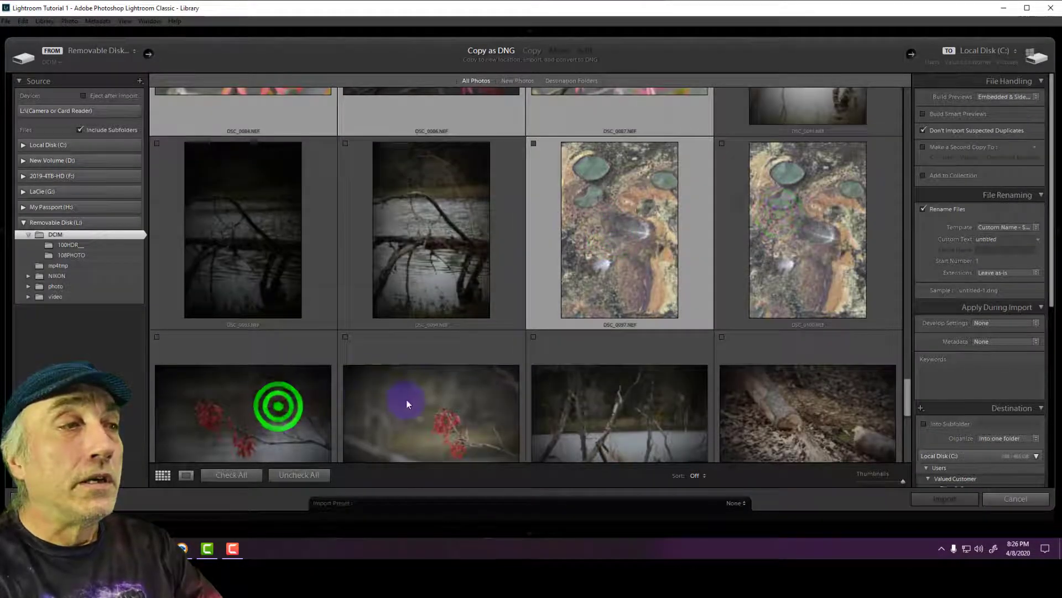
left_click(404, 399, "ctrl")
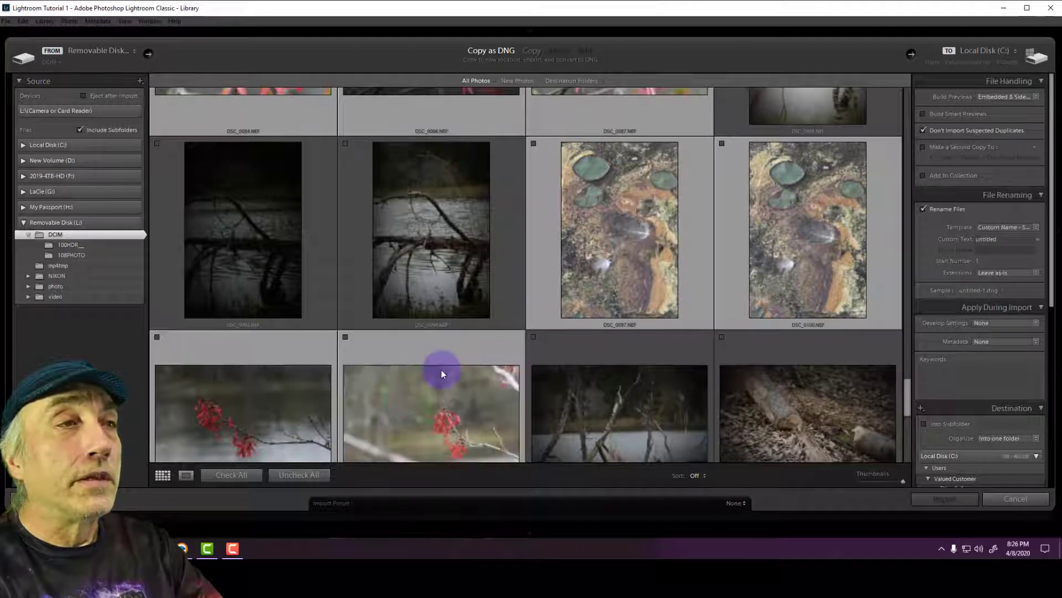
scroll(441, 370, "down", 2)
left_click(799, 314, "ctrl")
scroll(769, 312, "down", 1)
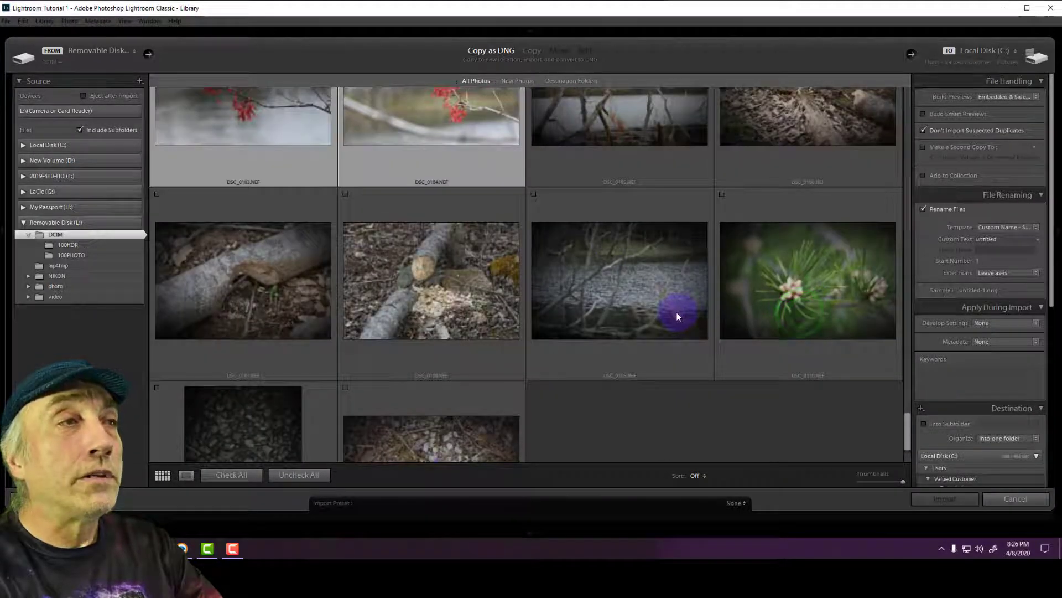
Step: Review the selected thumbnails and check them all together so they are marked for import
scroll(675, 315, "up", 10)
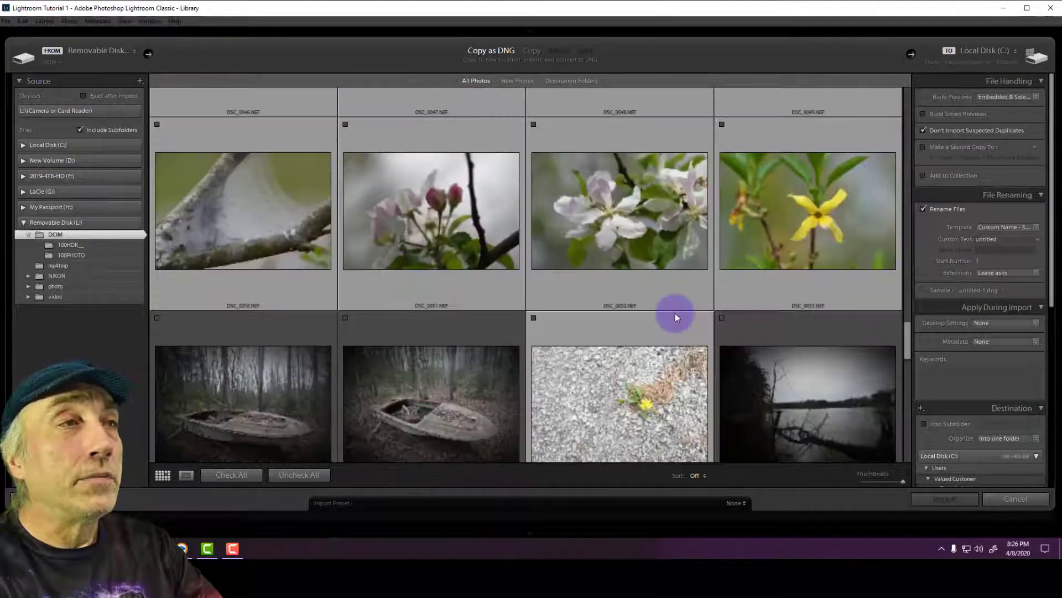
scroll(676, 317, "up", 2)
scroll(677, 317, "up", 1)
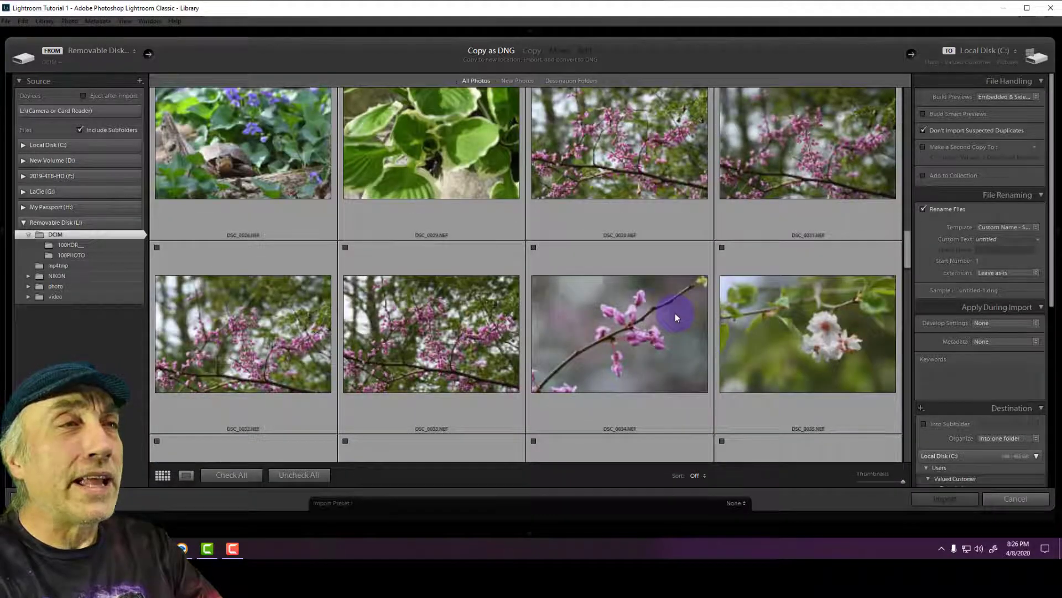
scroll(675, 317, "up", 1)
scroll(675, 317, "up", 6)
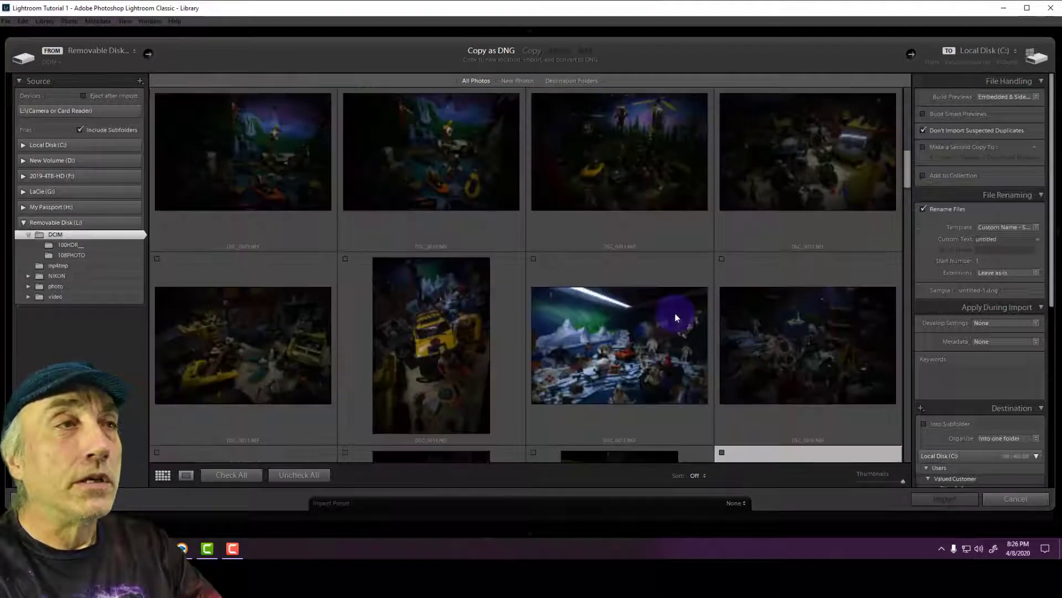
scroll(675, 317, "up", 5)
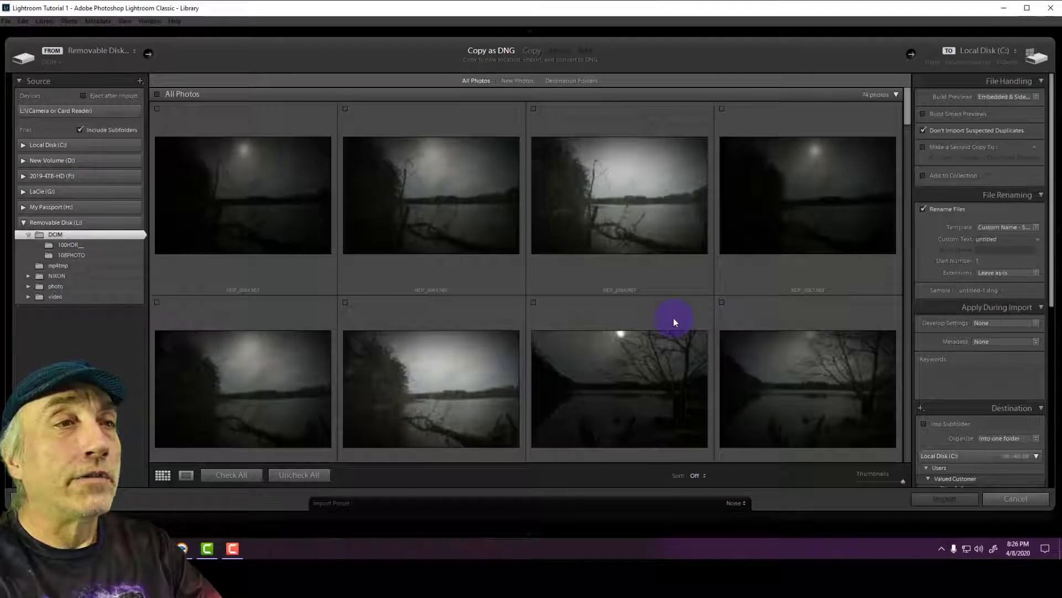
scroll(673, 318, "down", 3)
scroll(672, 320, "down", 2)
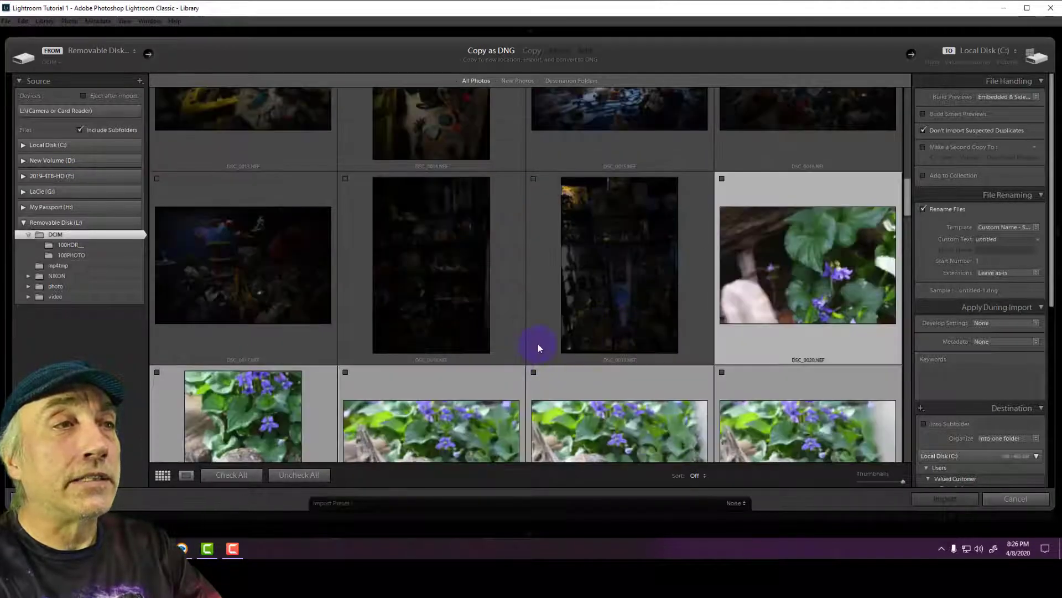
scroll(531, 344, "down", 2)
left_click(533, 341)
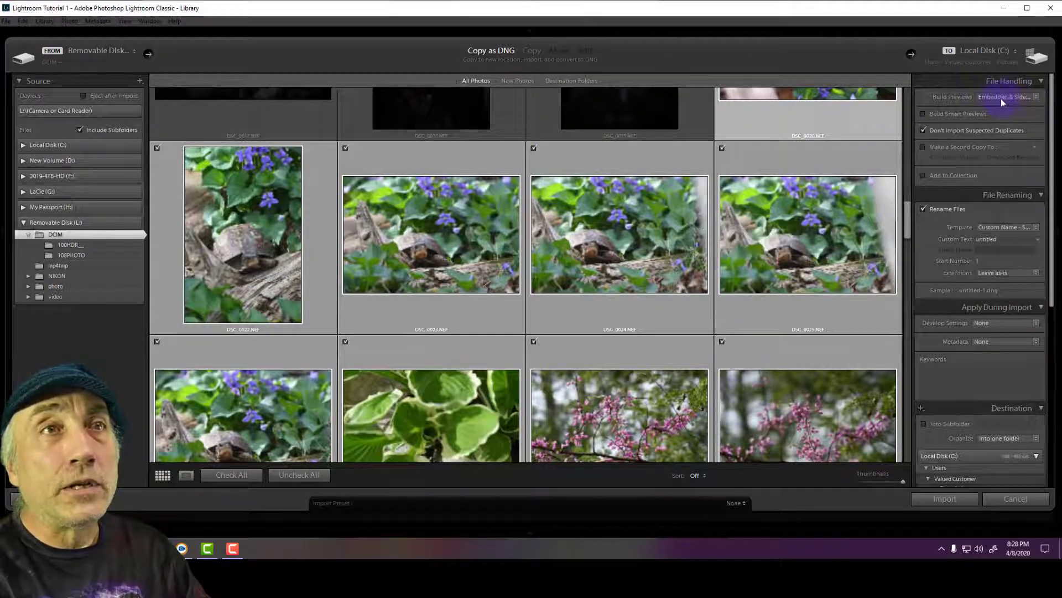
Step: Keep Build Previews at Embedded & Sidecar and enable building smart previews for the import
left_click(1033, 97)
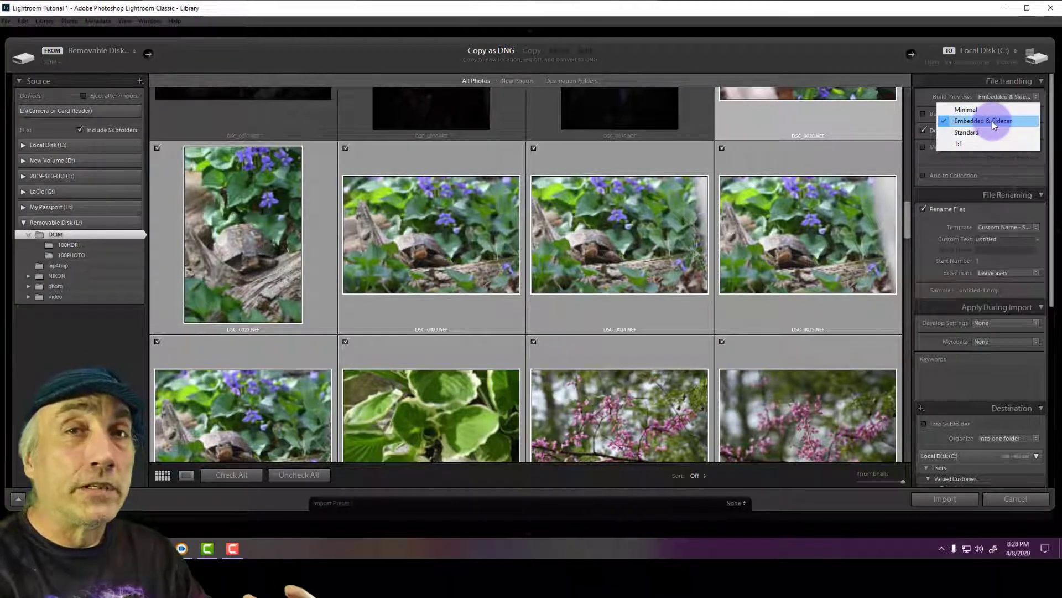
left_click(991, 121)
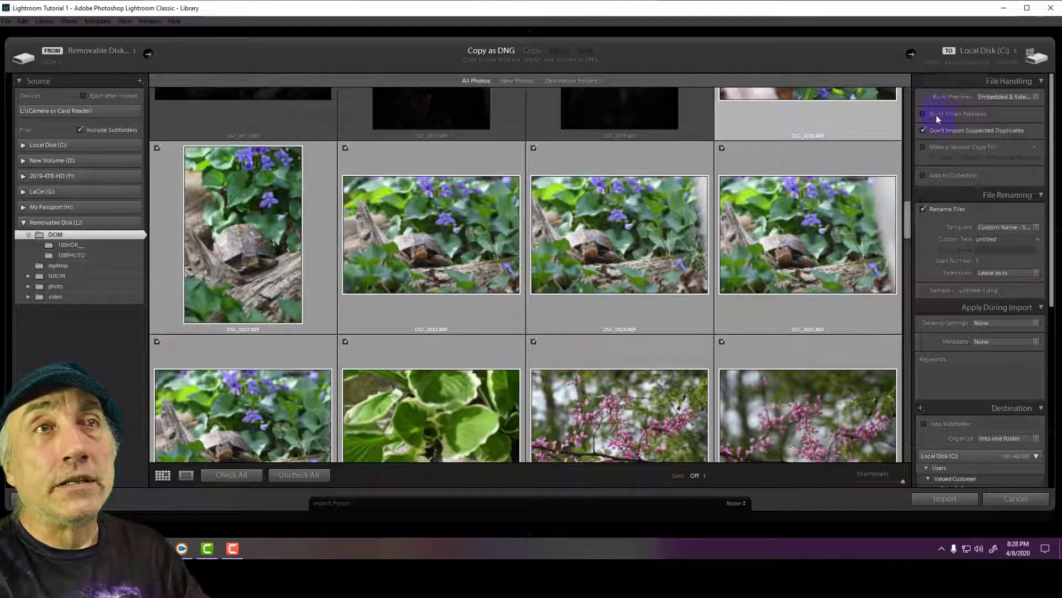
left_click(922, 113)
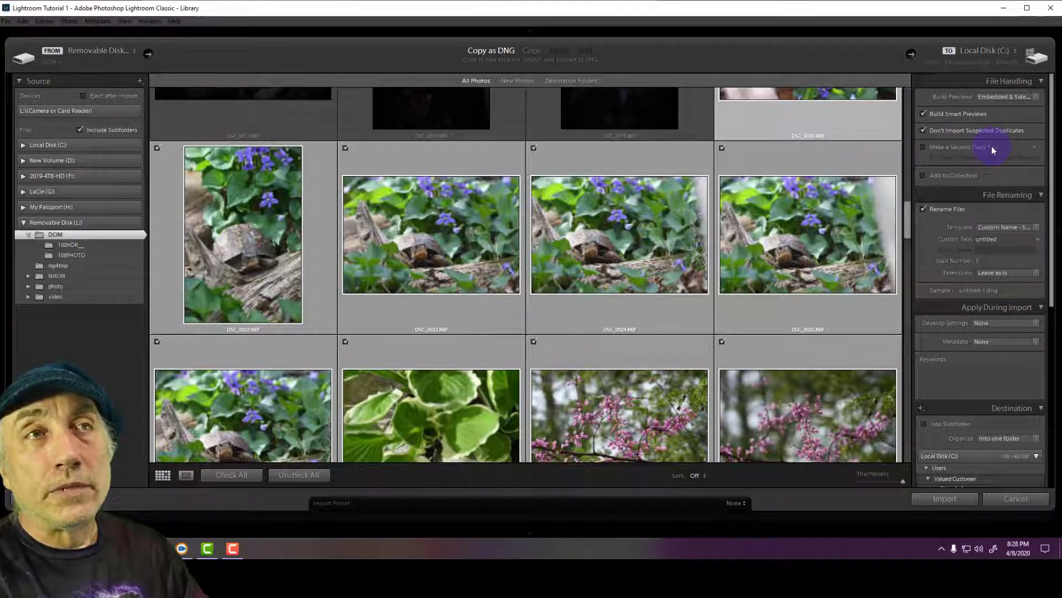
Step: Set the custom text for renaming the imported files to Flowers Tutorial
scroll(992, 146, "down", 2)
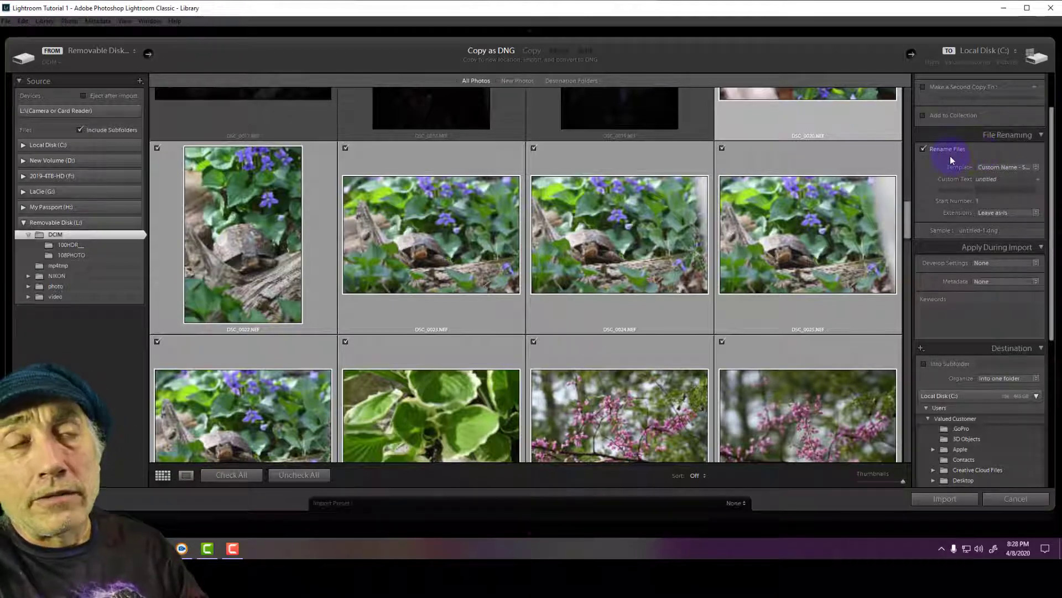
left_click(987, 178)
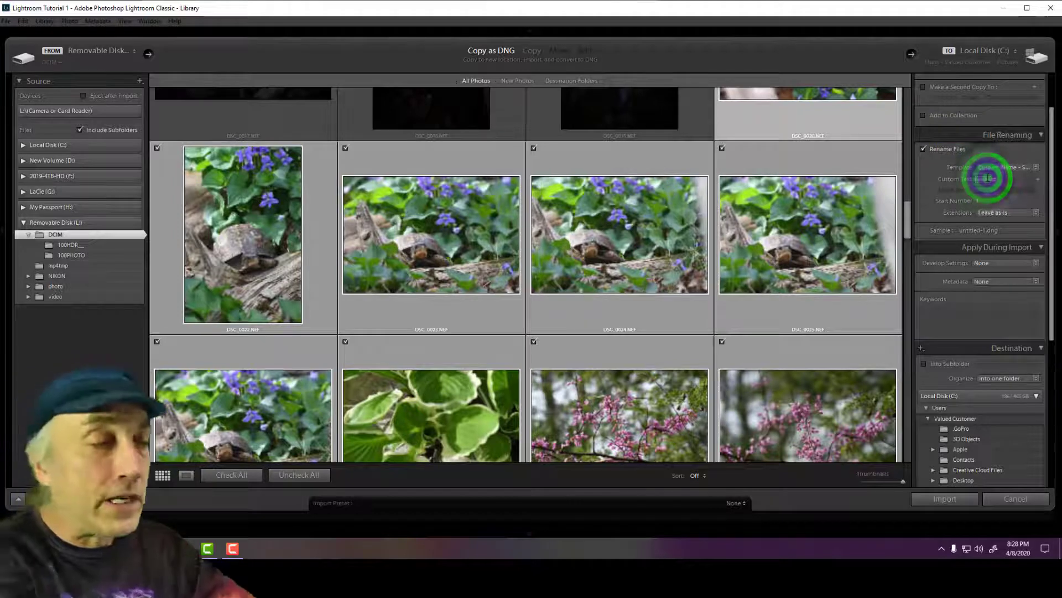
type("F")
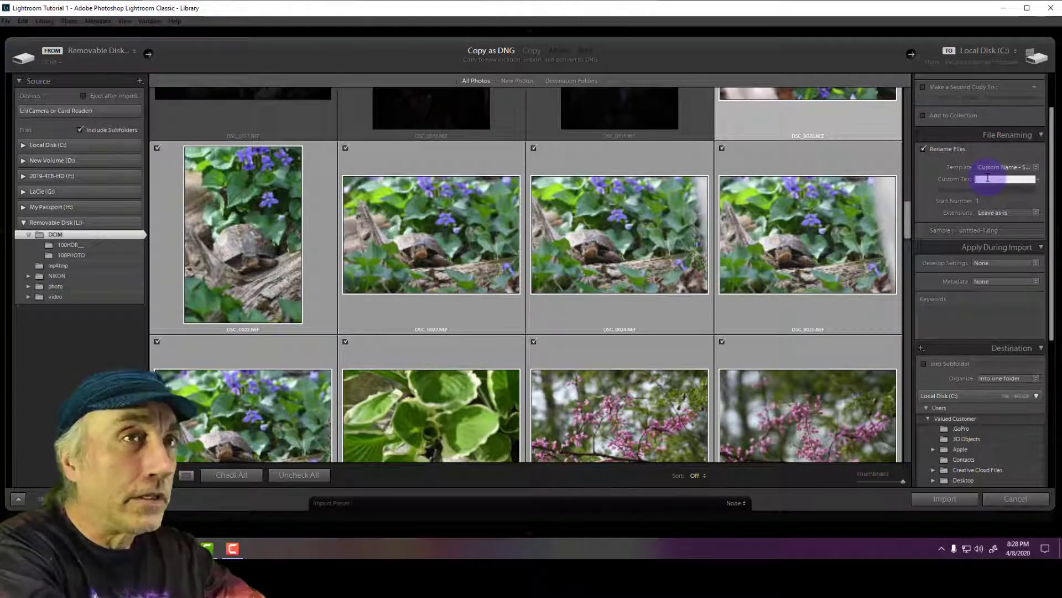
type("low")
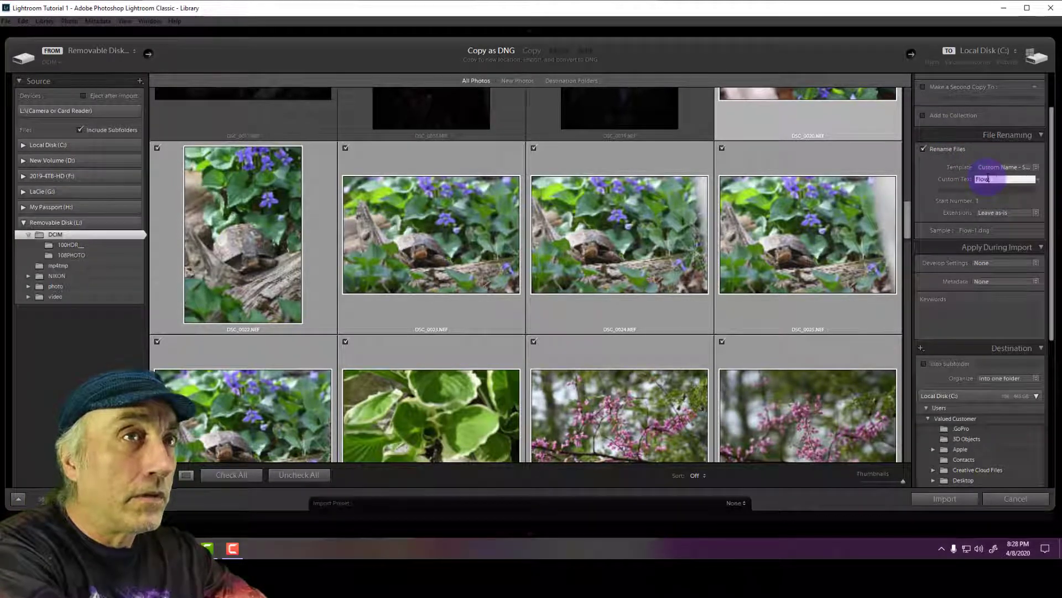
type("ers Tuto")
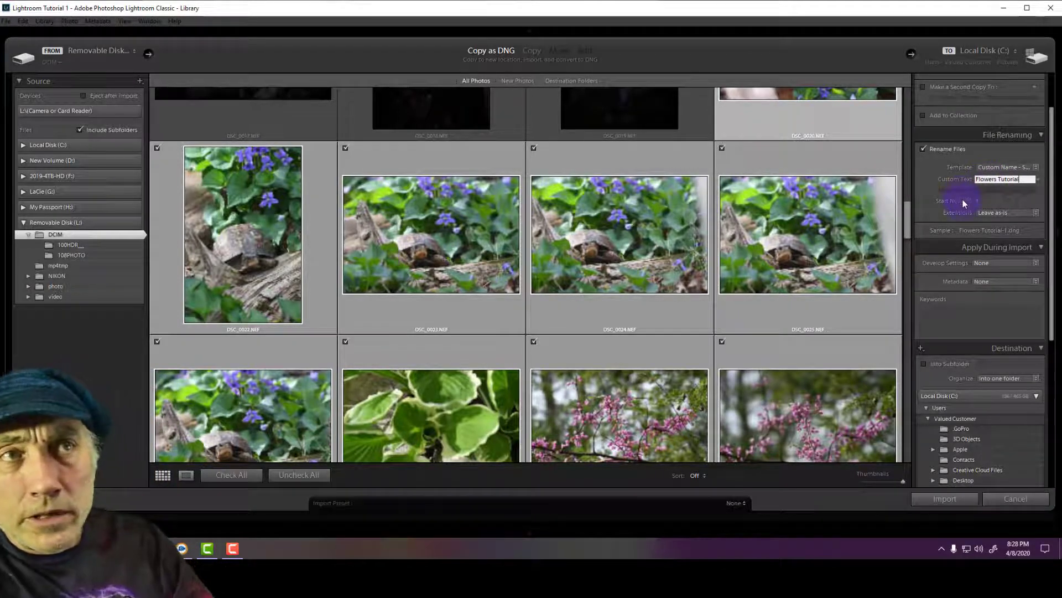
type("rial")
Step: Review the available file renaming templates and leave the Custom Name - Sequence template selected
left_click(1031, 165)
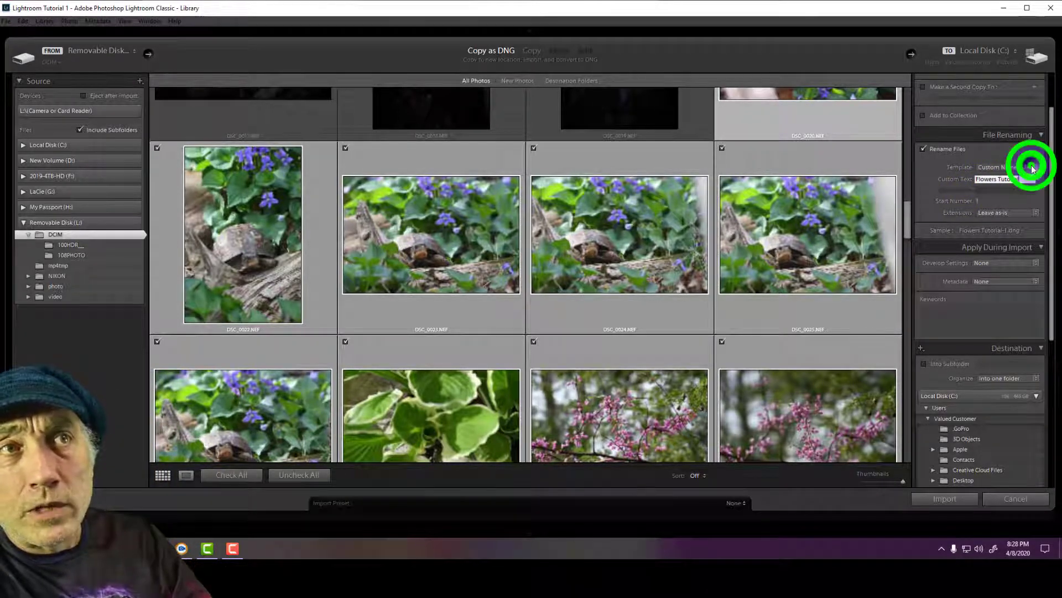
left_click(1003, 168)
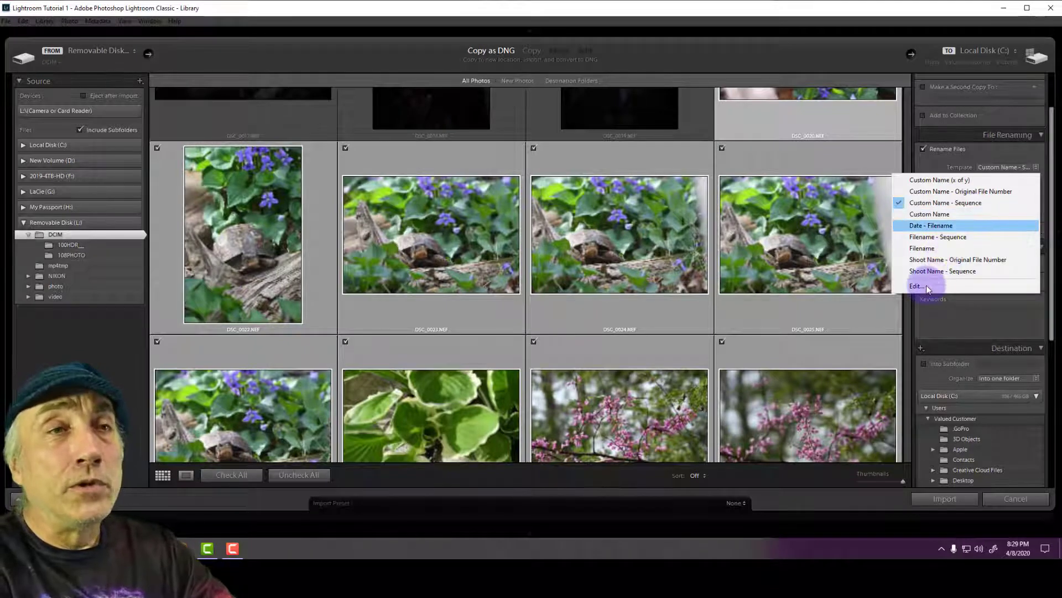
left_click(919, 167)
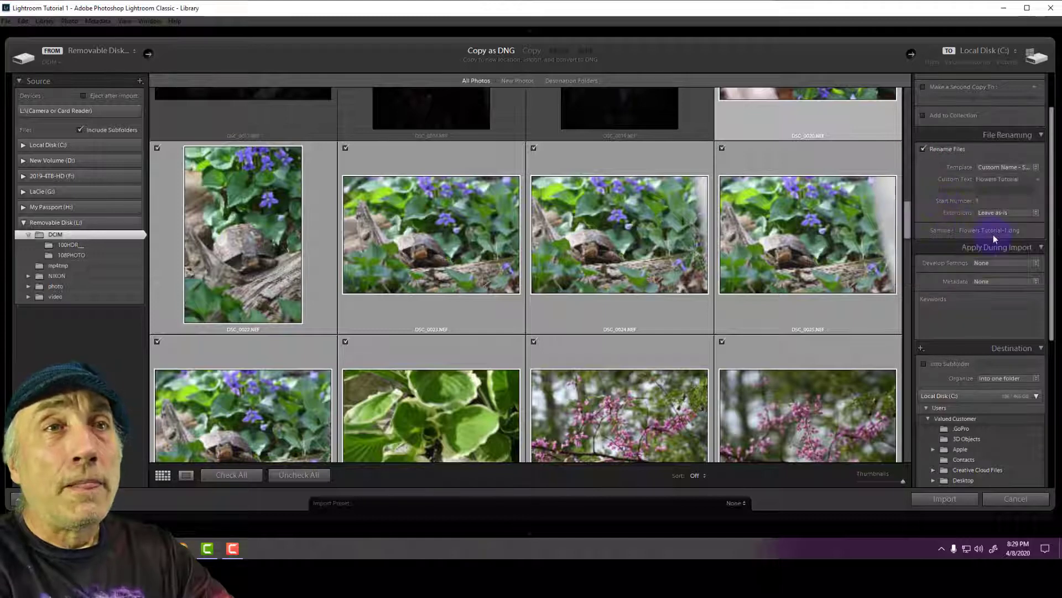
Step: Start a new metadata preset to apply during import and name it with the photographer's name followed by Copyright
left_click(1041, 248)
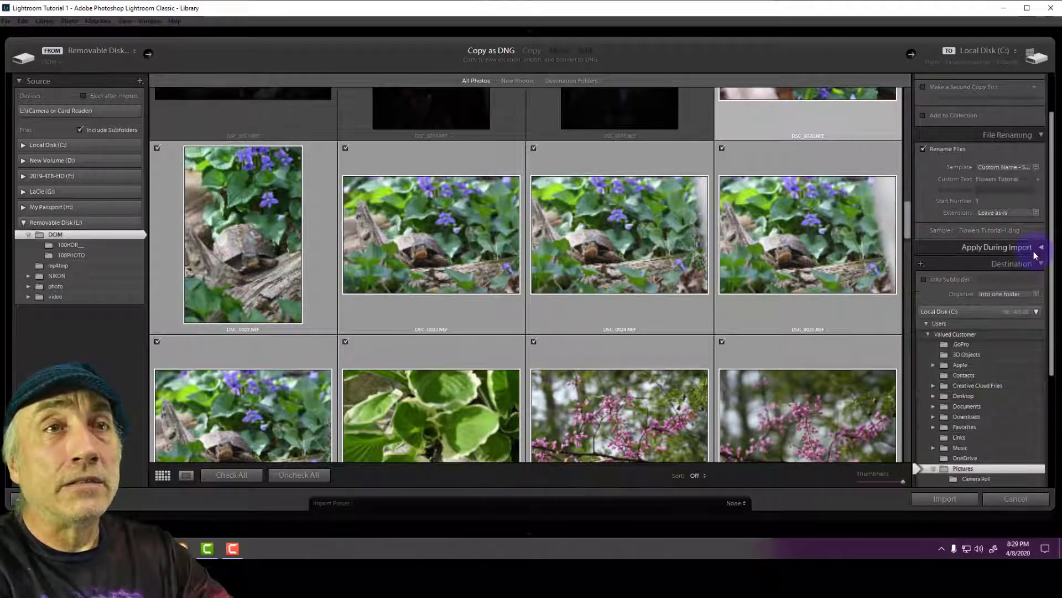
left_click(1041, 249)
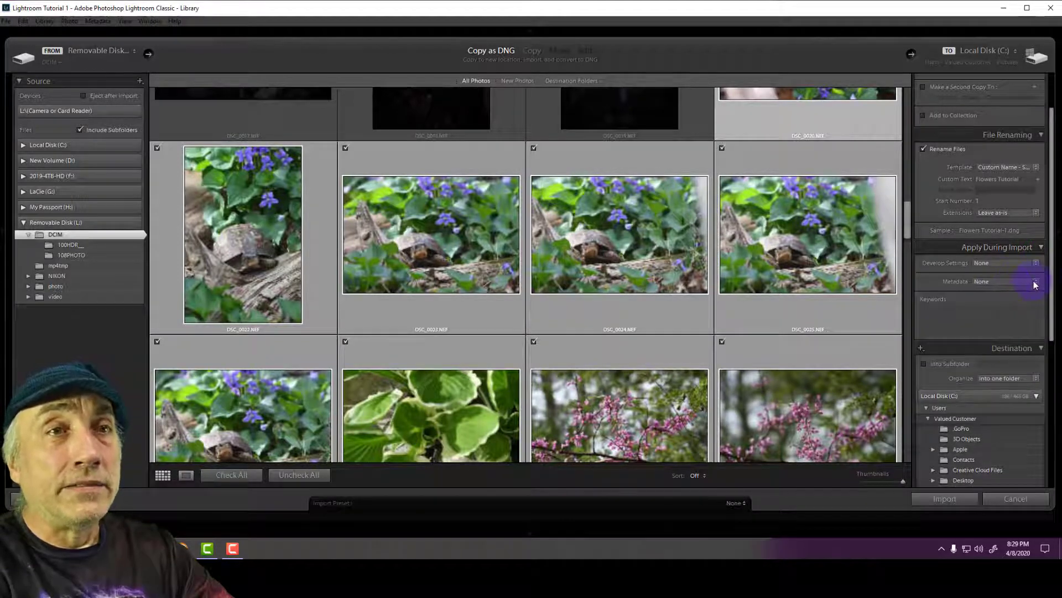
left_click(1033, 281)
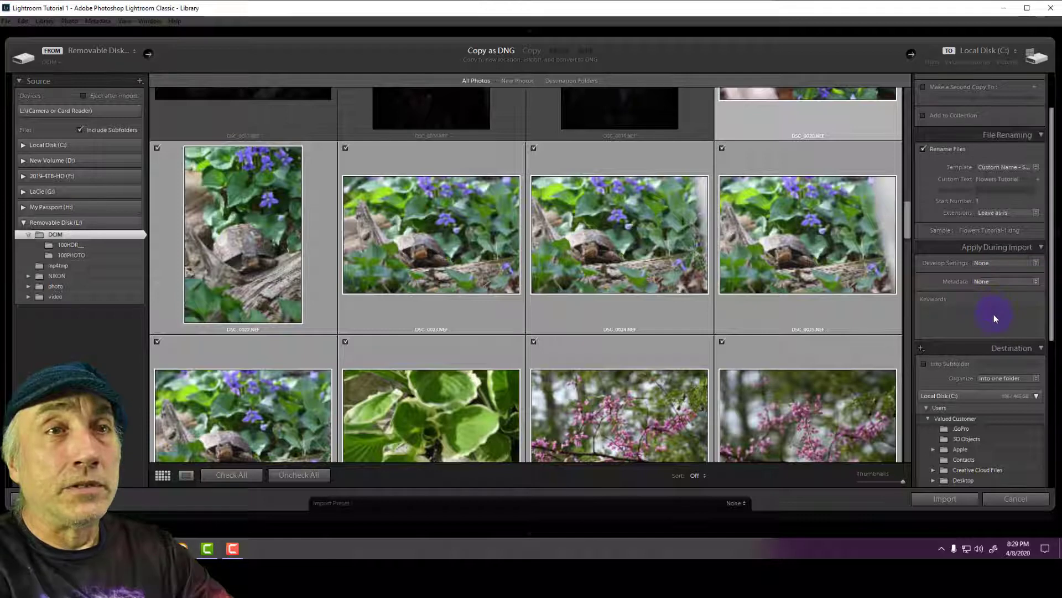
left_click(999, 281)
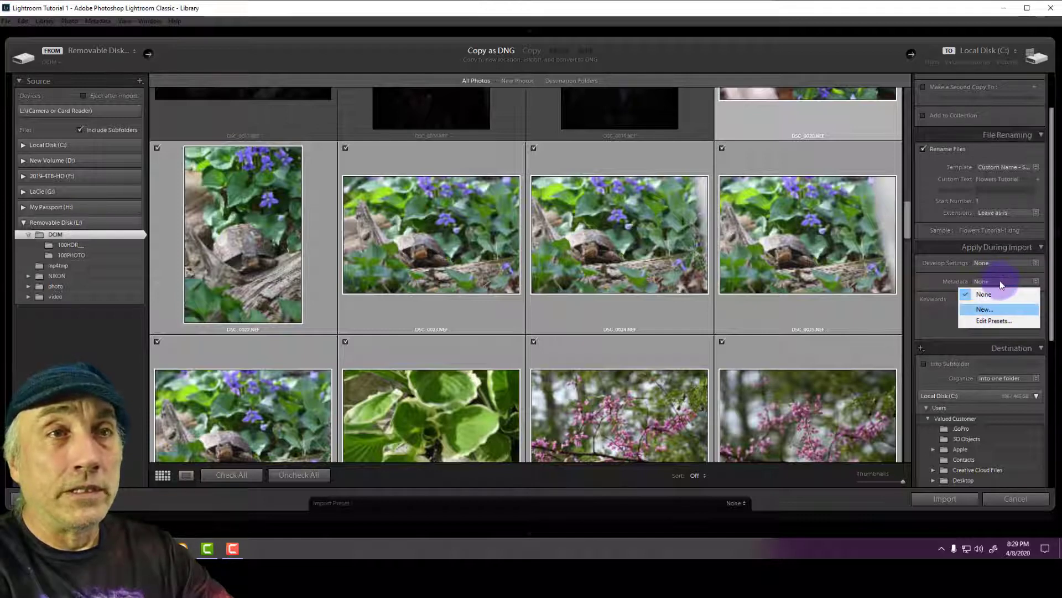
left_click(992, 310)
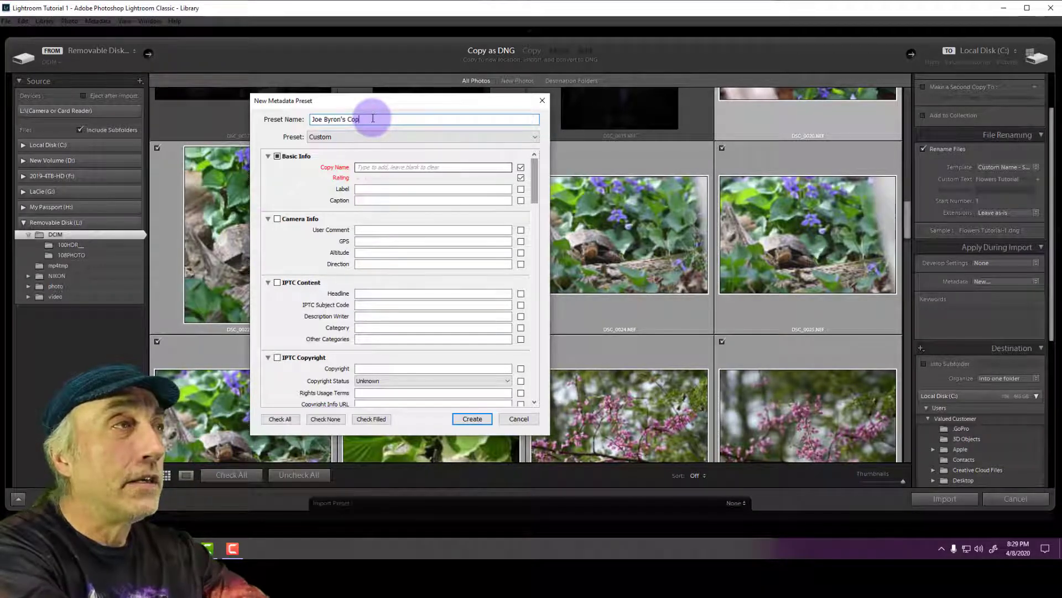
type("right")
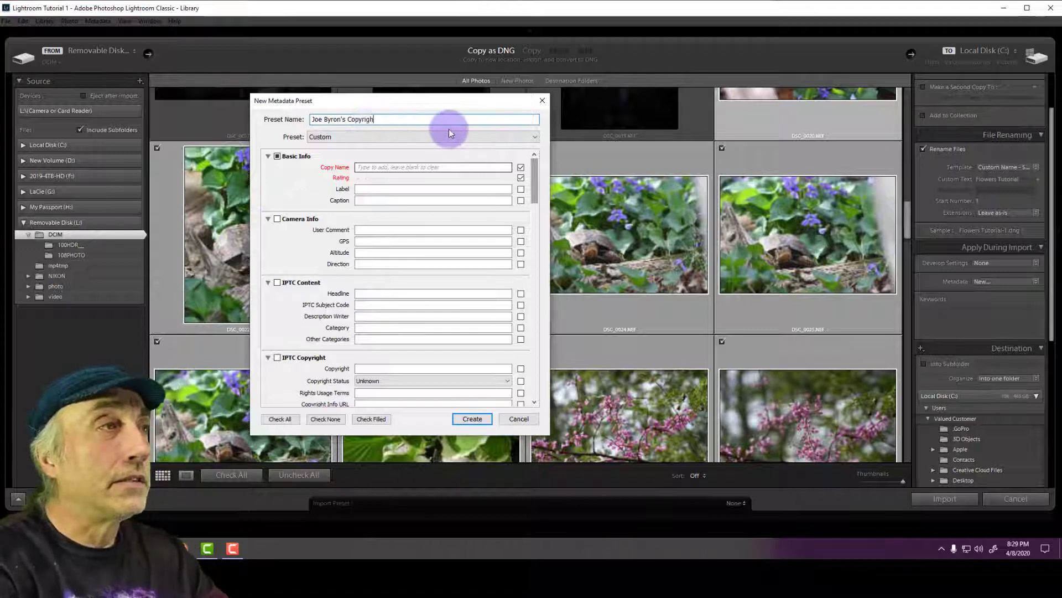
left_click(408, 168)
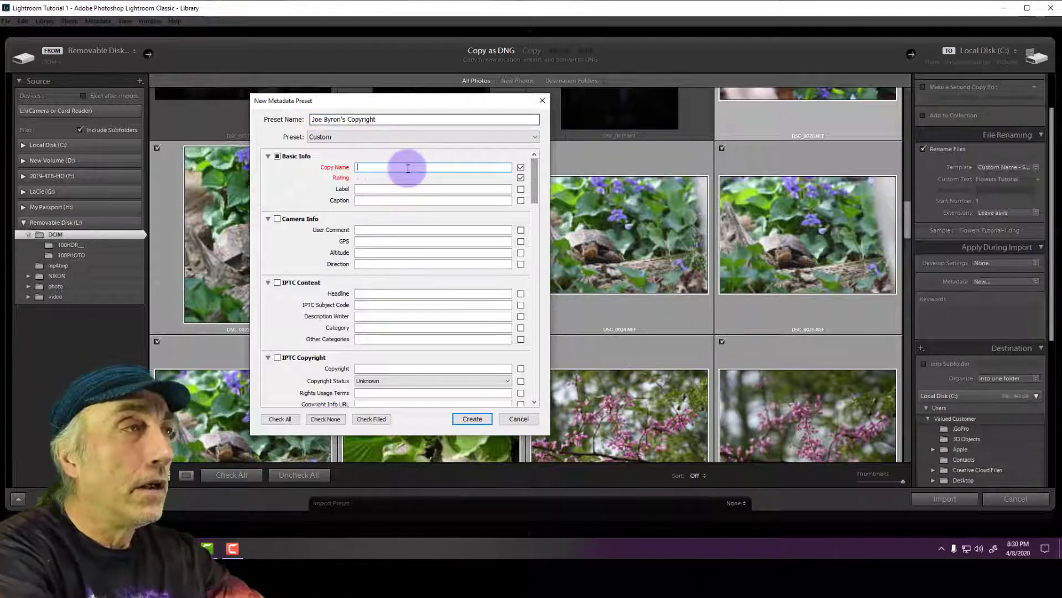
Step: Enter the photographer's name as the Copy Name in the new metadata preset and create the preset
type("Joe Byron")
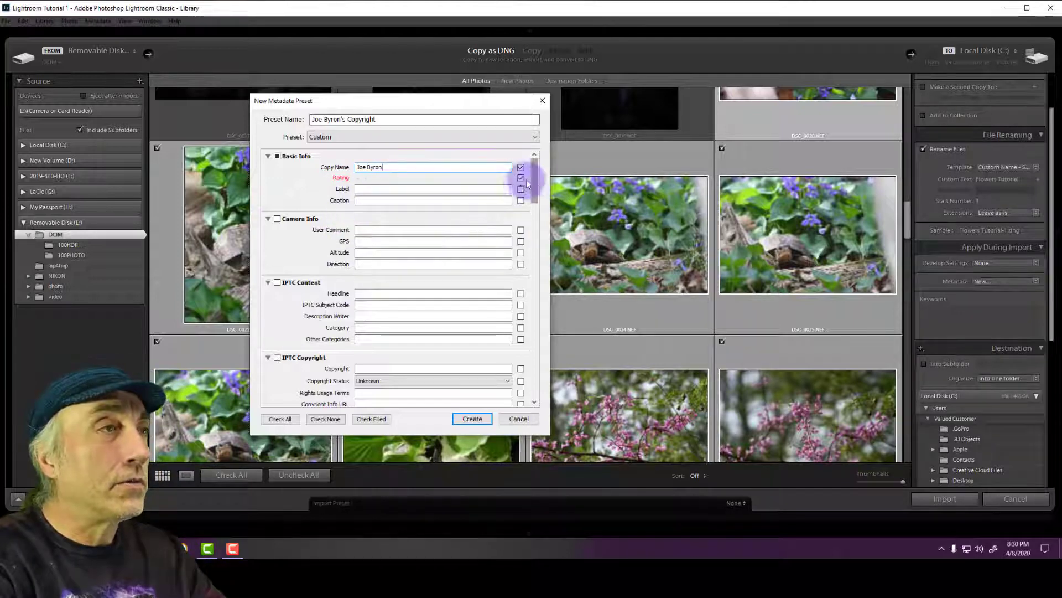
left_click_drag(534, 182, 535, 222)
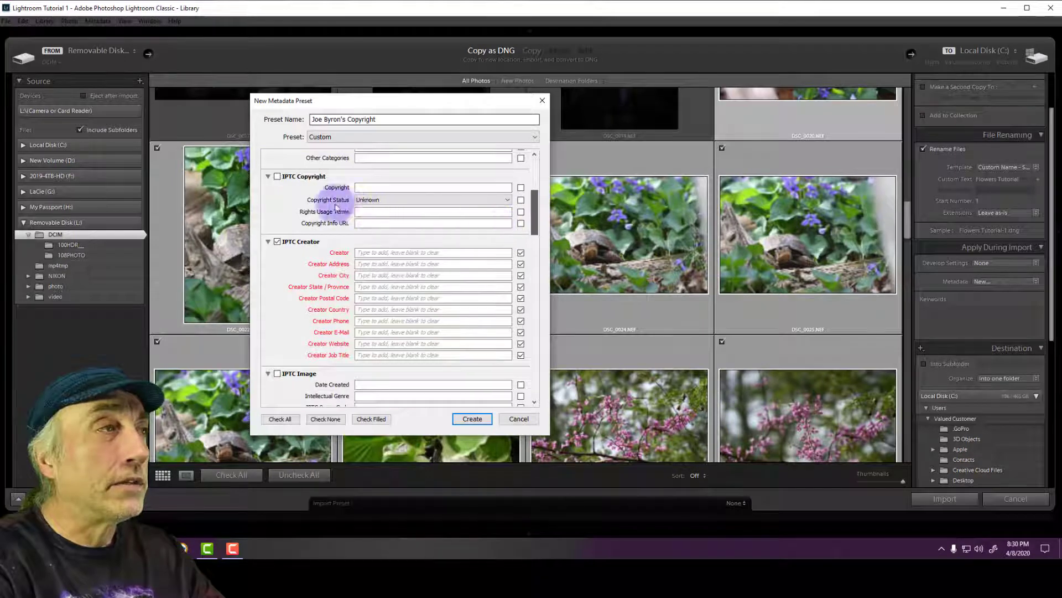
scroll(335, 207, "down", 2)
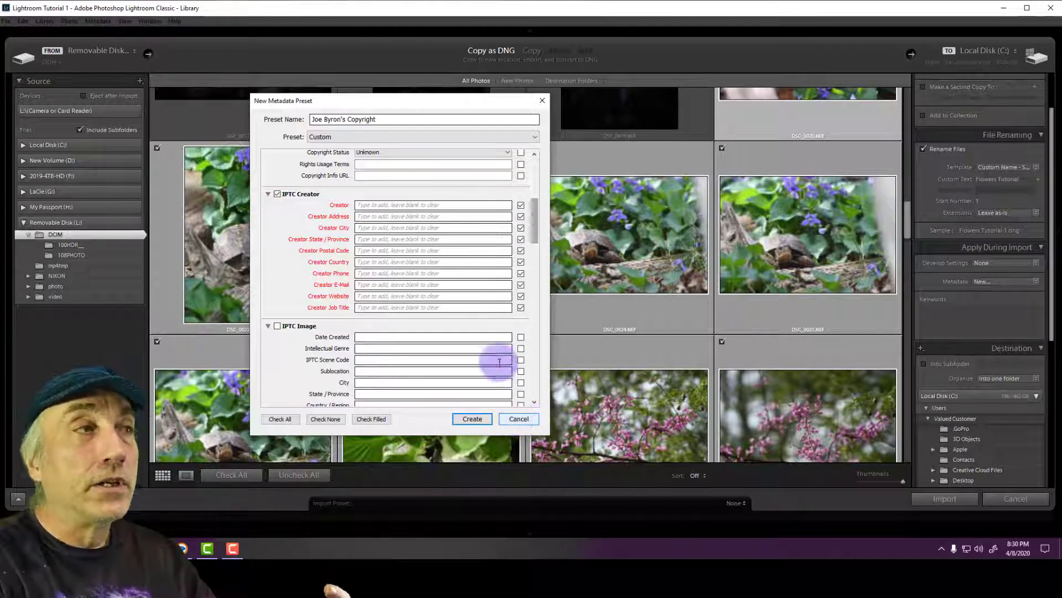
left_click(473, 419)
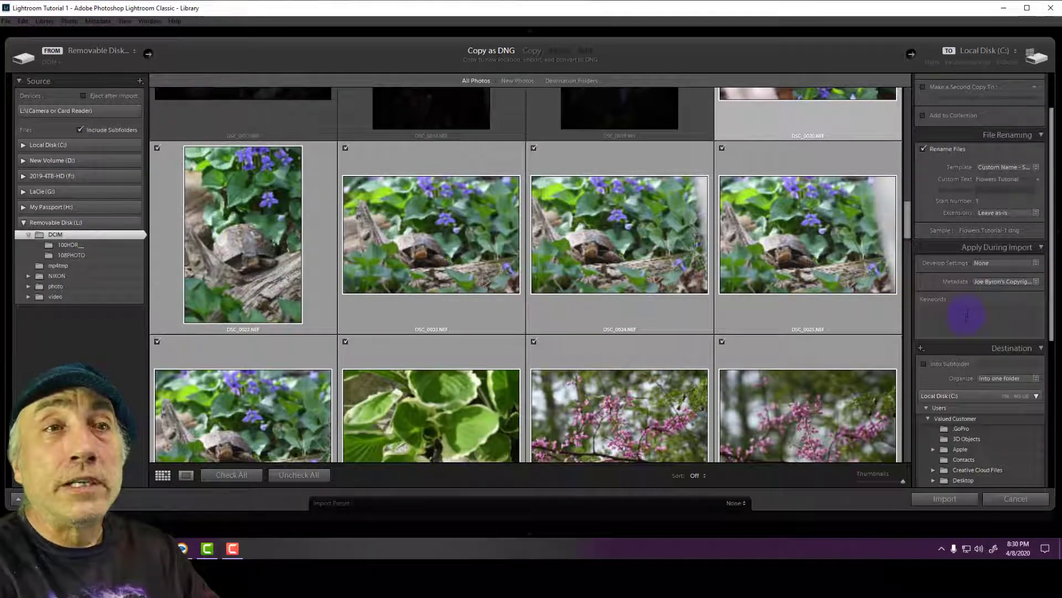
Step: Set the import keywords to flowers, flowers tutorial and choose the Lightroom Tutorial 1 folder inside Lightroom Catalogs as the destination
left_click(968, 315)
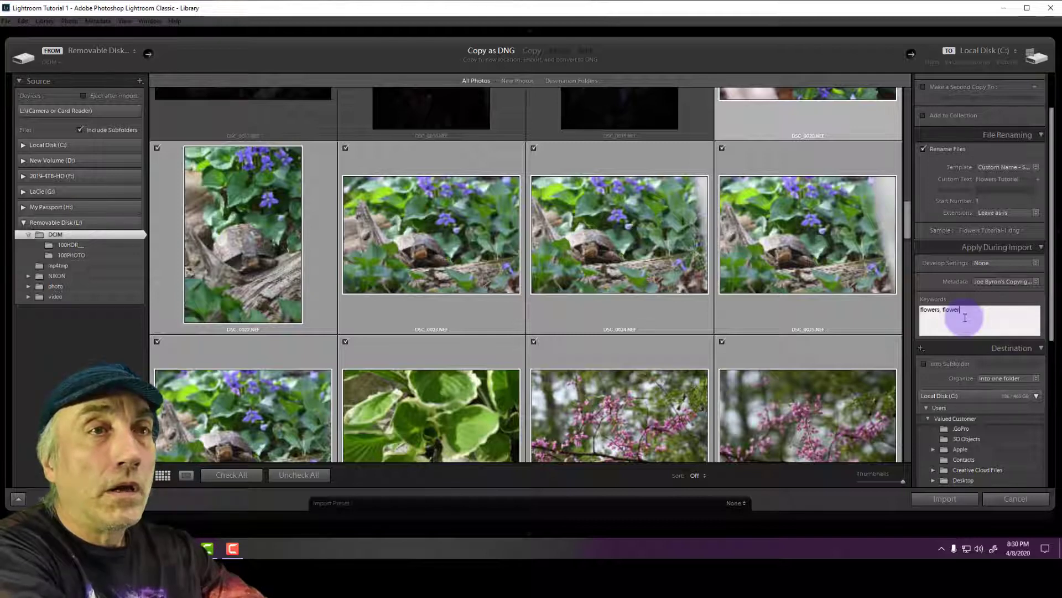
type("torial,")
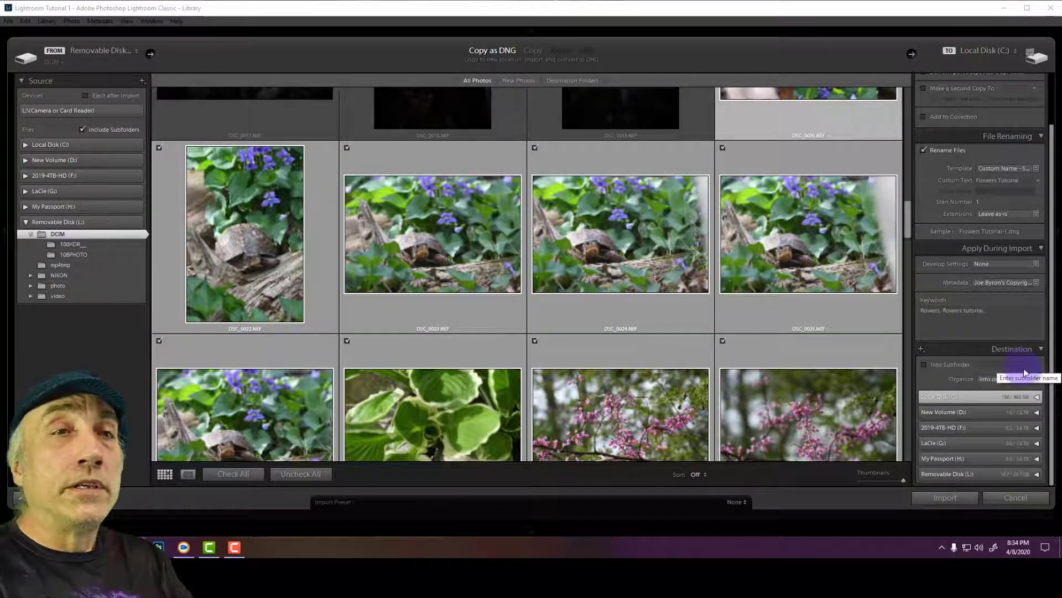
left_click(1038, 398)
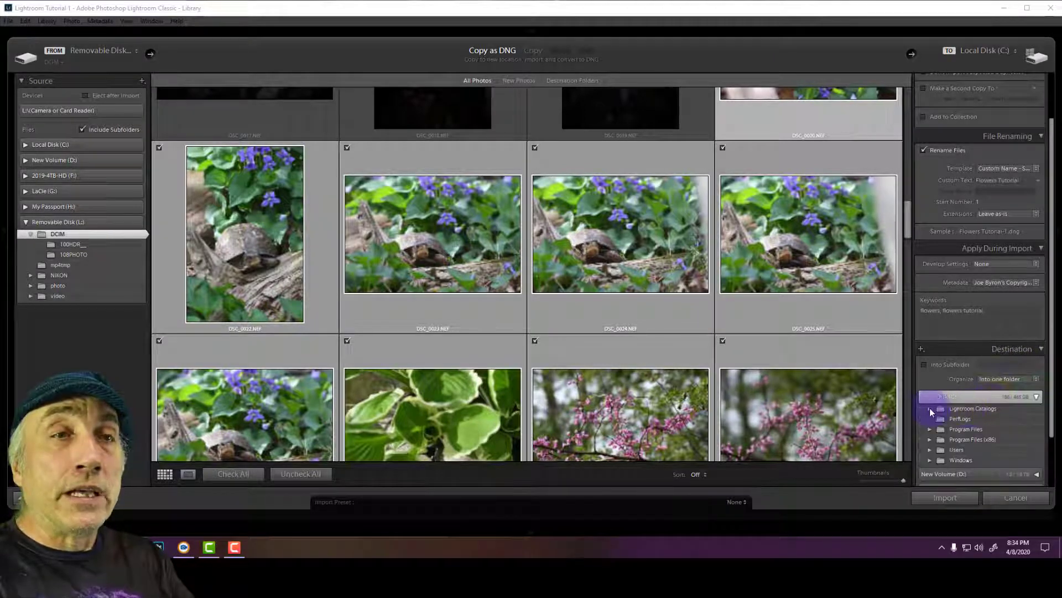
left_click(929, 411)
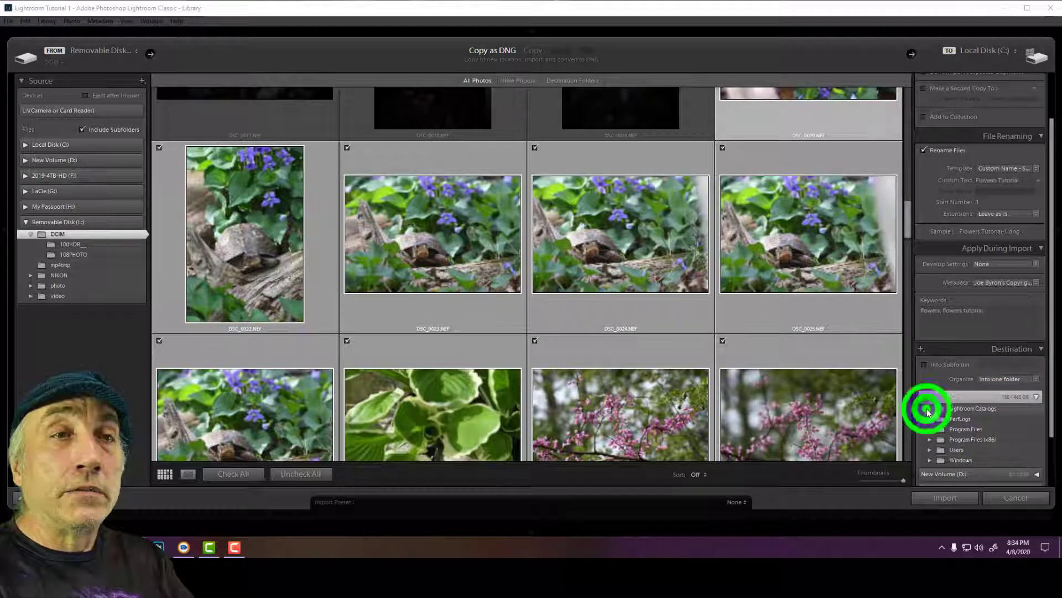
left_click(973, 430)
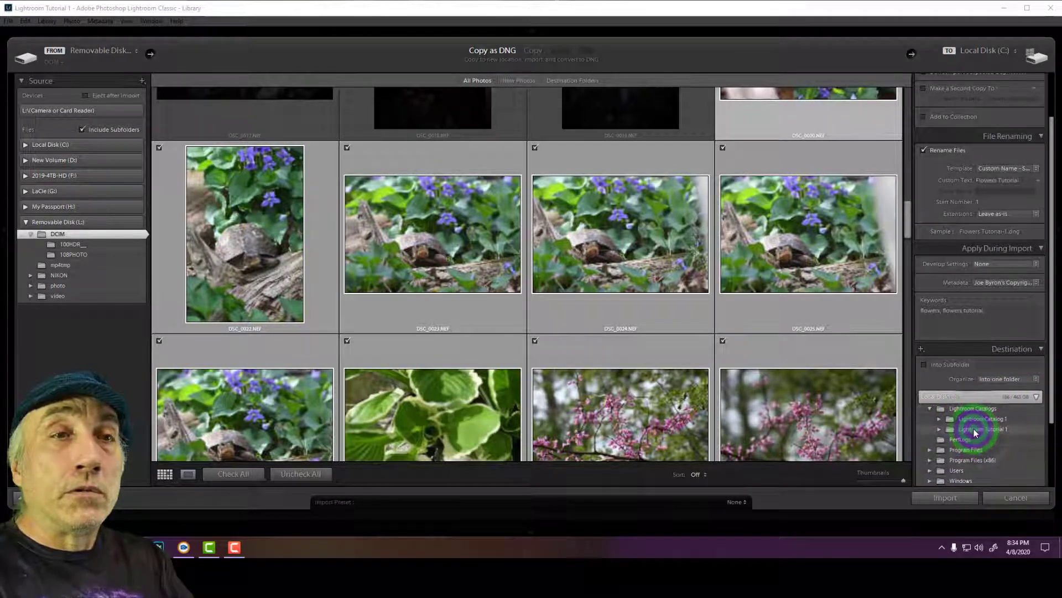
left_click(974, 428)
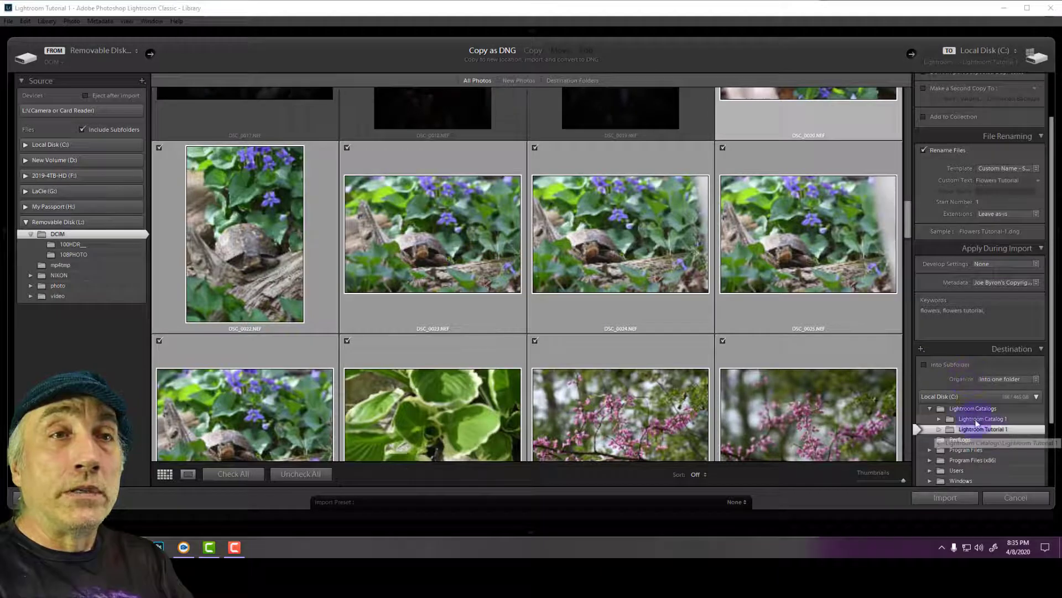
Step: Import the photos into a subfolder named Flowers Tutorial and dismiss the DNG conversion notice
left_click(925, 364)
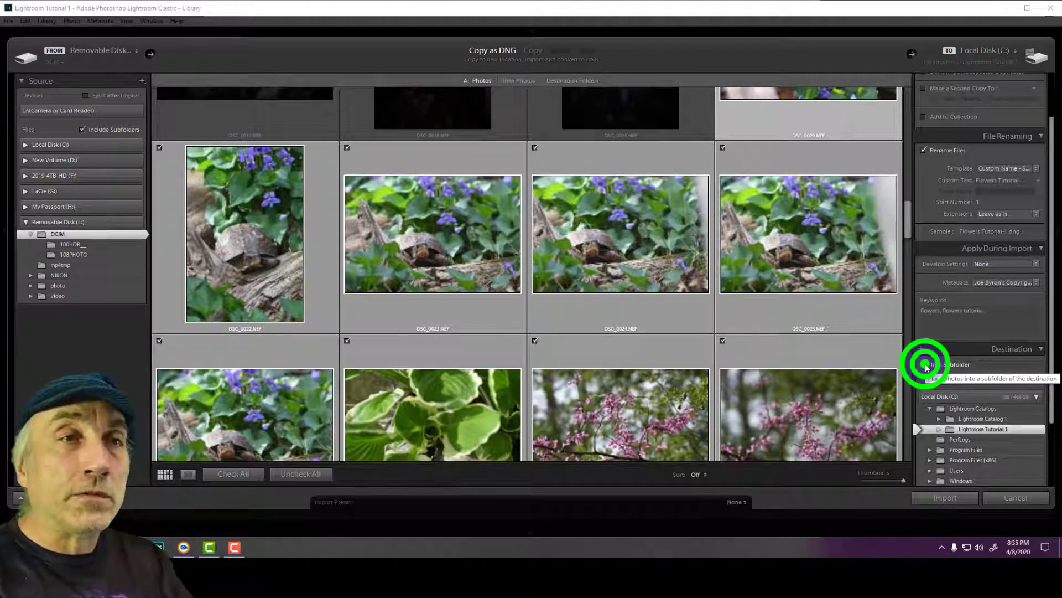
left_click(993, 364)
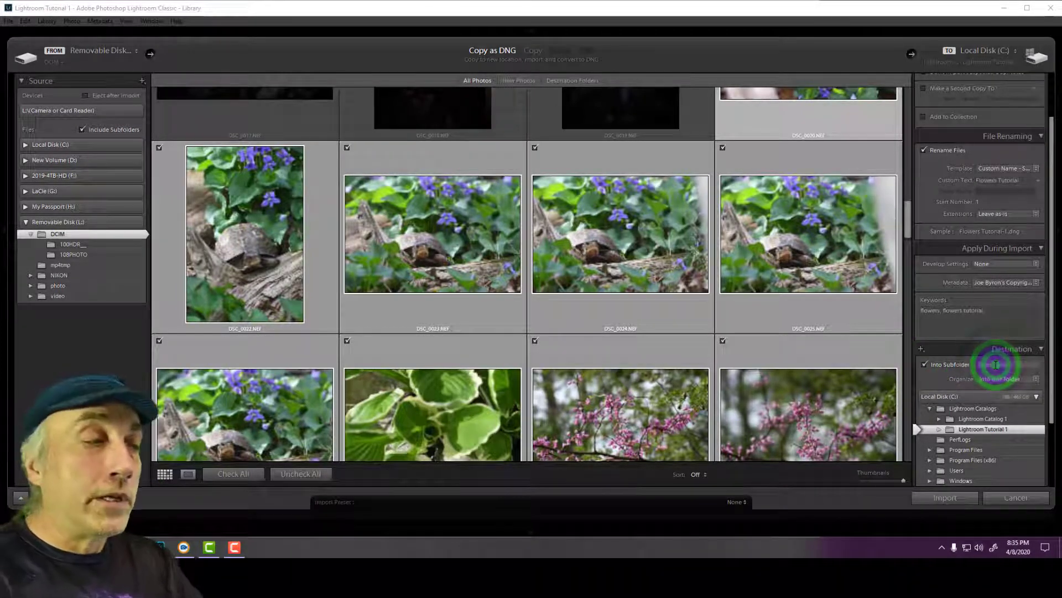
left_click(996, 364)
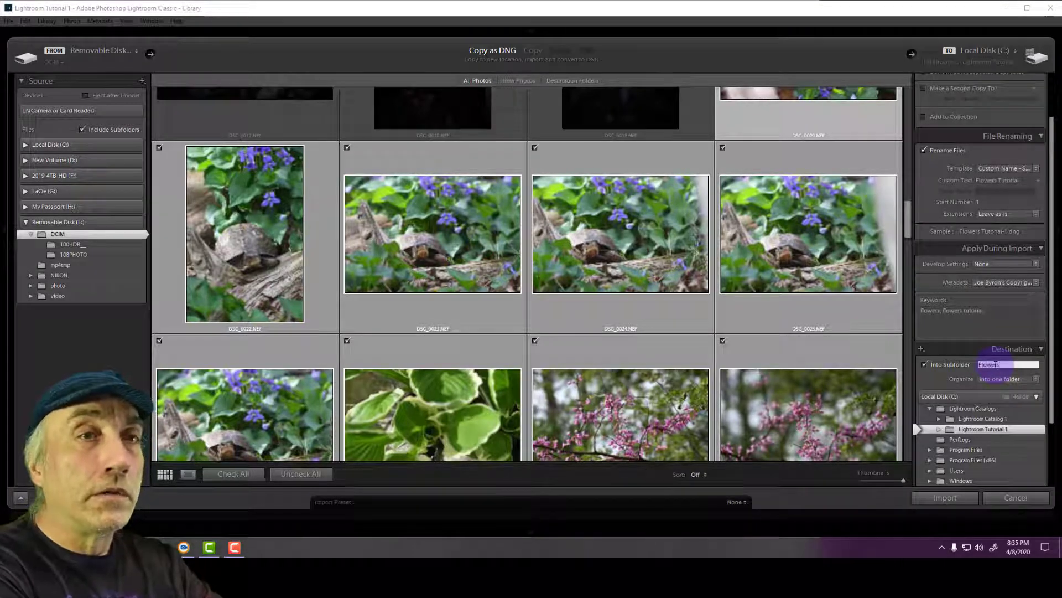
type("Flowers Tutor")
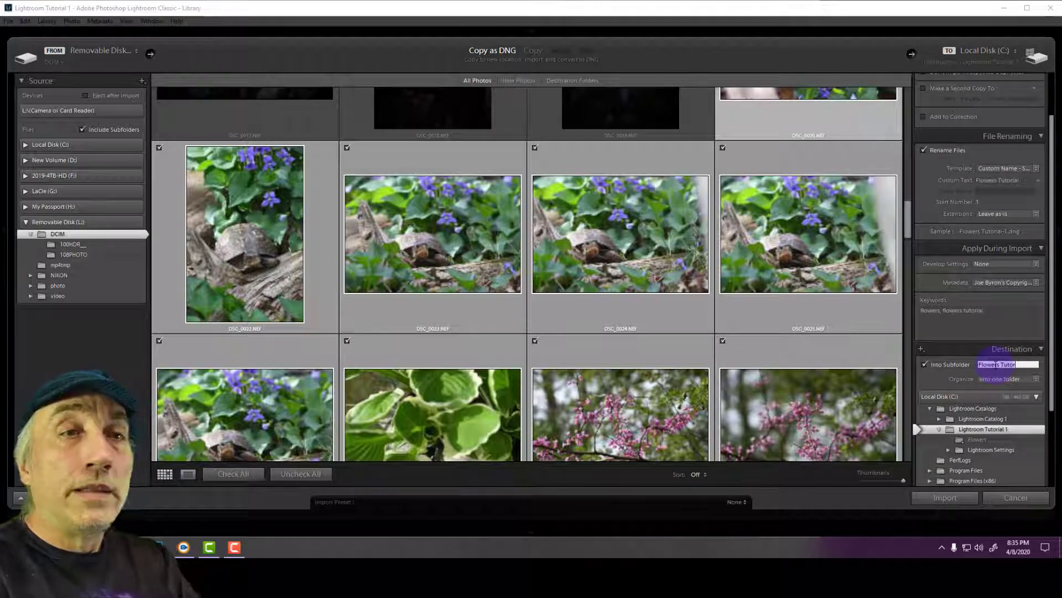
type("ial")
left_click(950, 498)
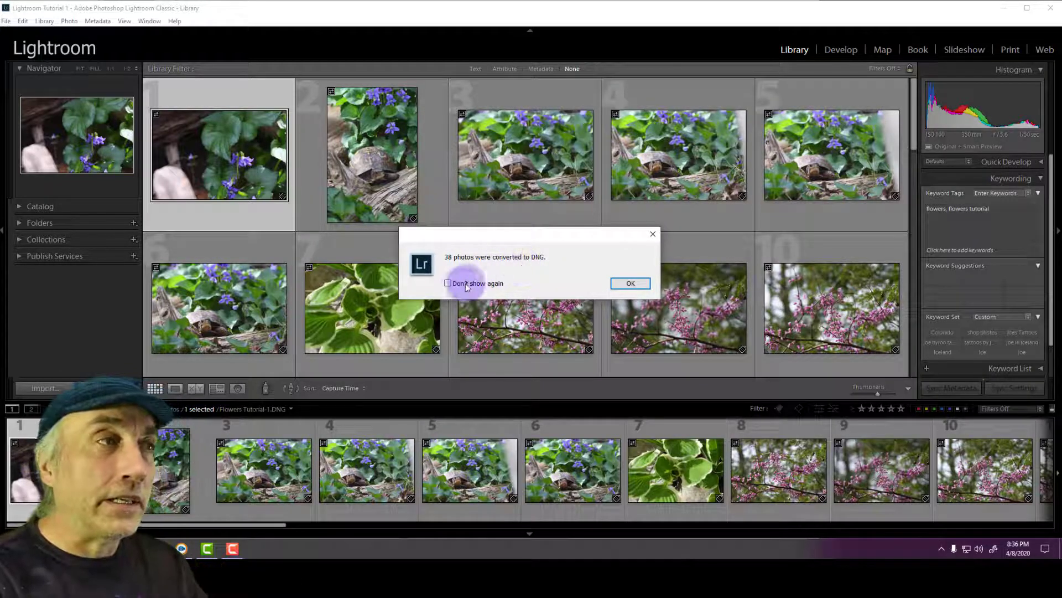
left_click(630, 284)
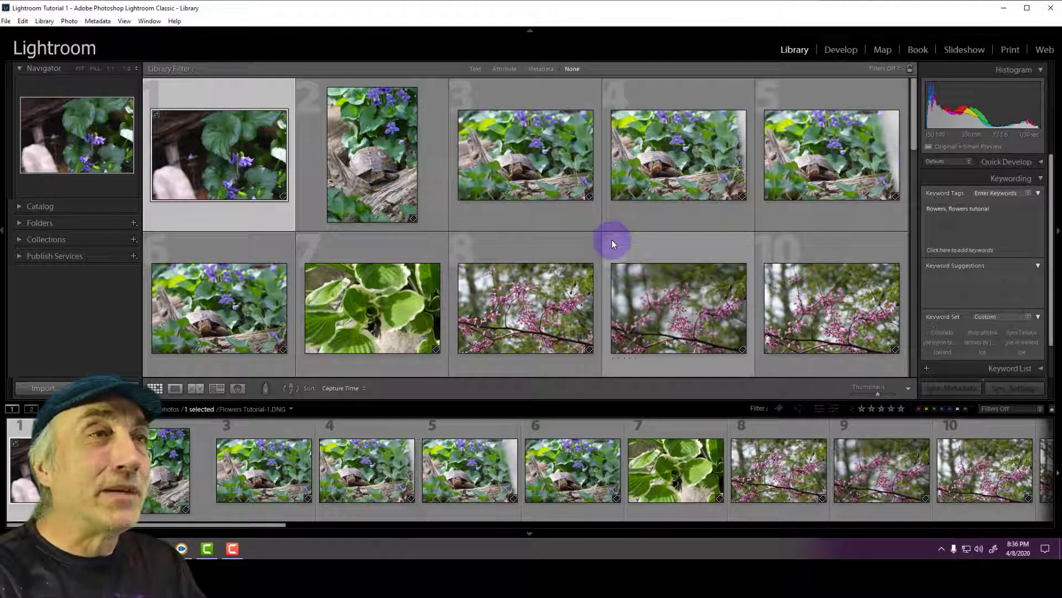
Step: Look through all the imported photos in the Library grid and return to the first row
scroll(612, 240, "down", 1)
scroll(612, 240, "down", 1)
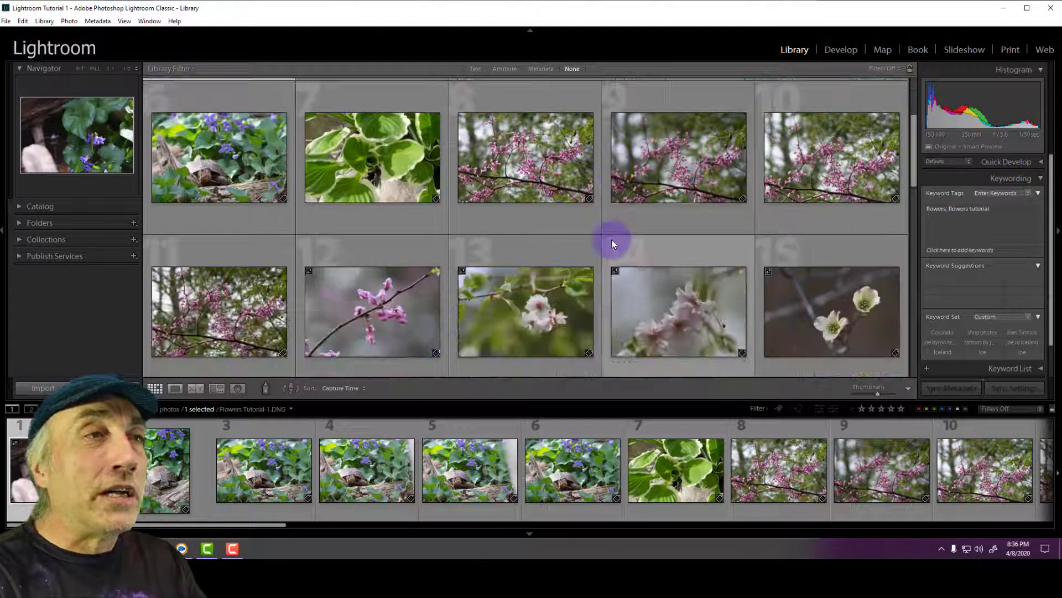
scroll(612, 240, "down", 2)
scroll(611, 240, "down", 1)
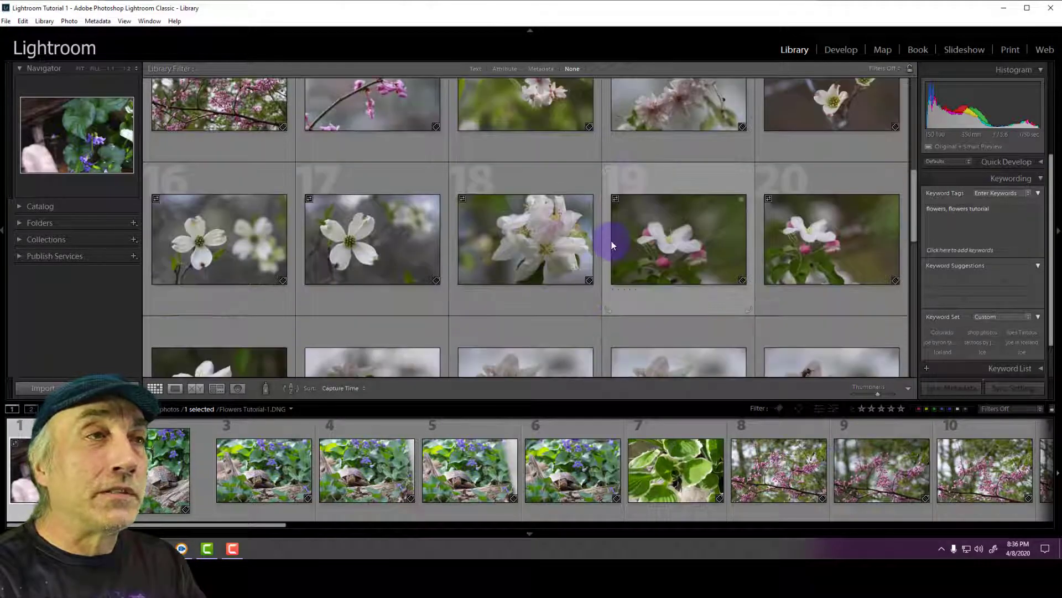
scroll(612, 245, "down", 2)
scroll(612, 241, "down", 1)
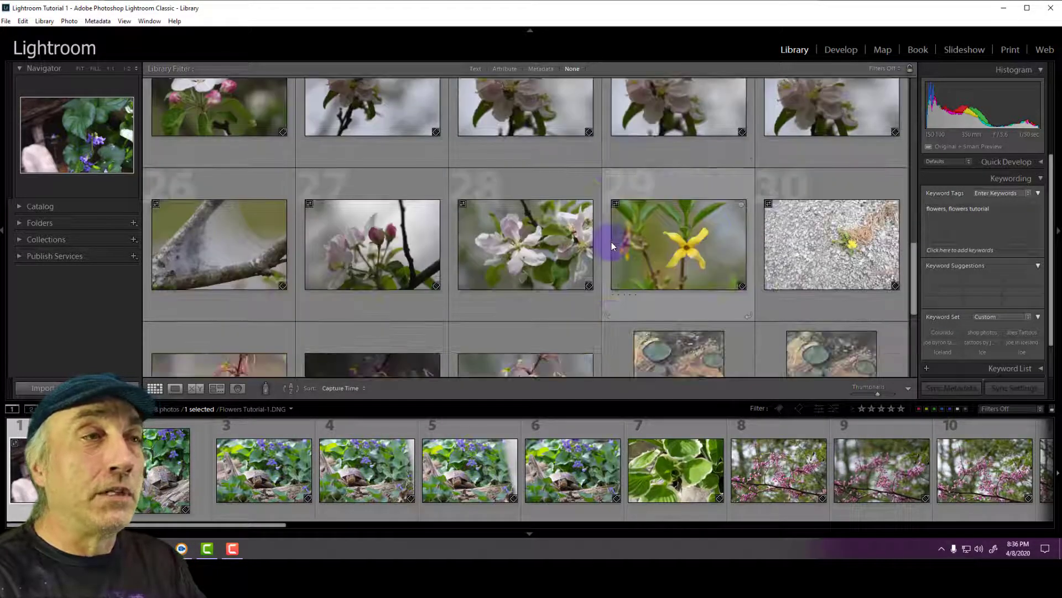
scroll(612, 244, "down", 2)
scroll(612, 248, "down", 1)
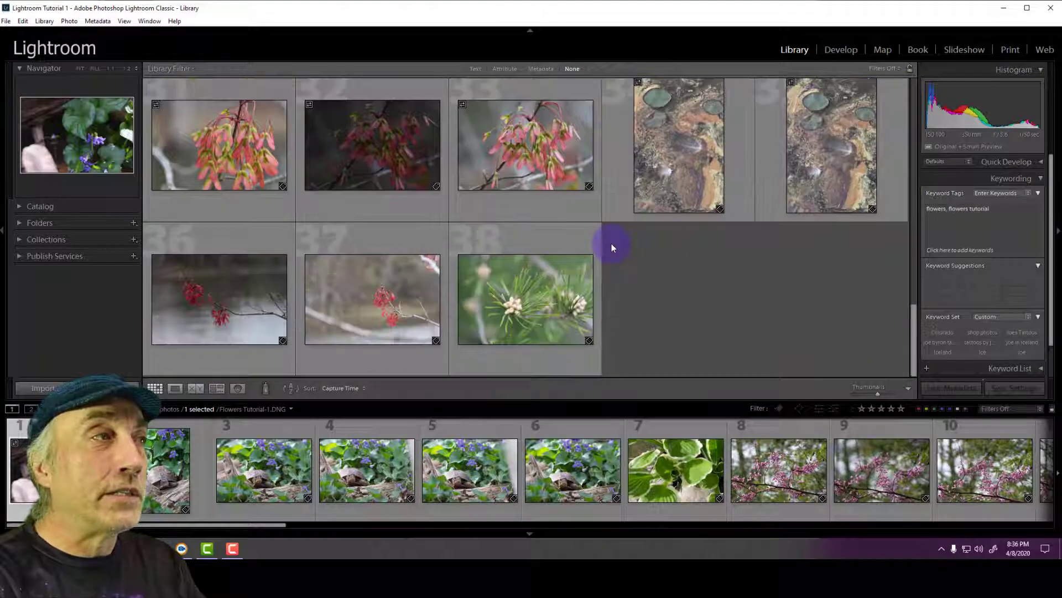
scroll(612, 247, "up", 1)
scroll(612, 244, "up", 1)
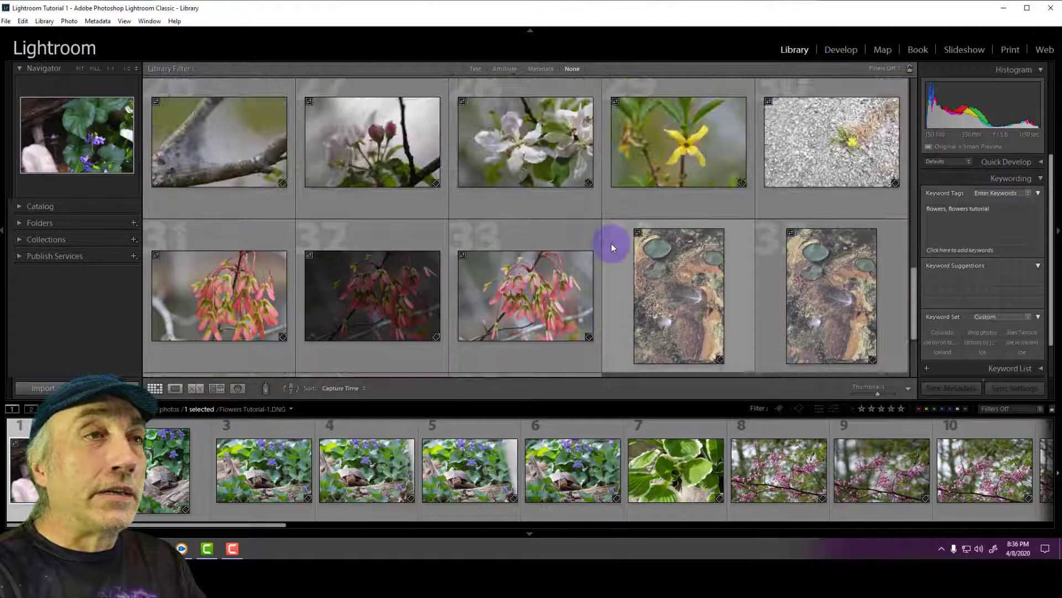
scroll(612, 243, "up", 1)
scroll(612, 247, "up", 1)
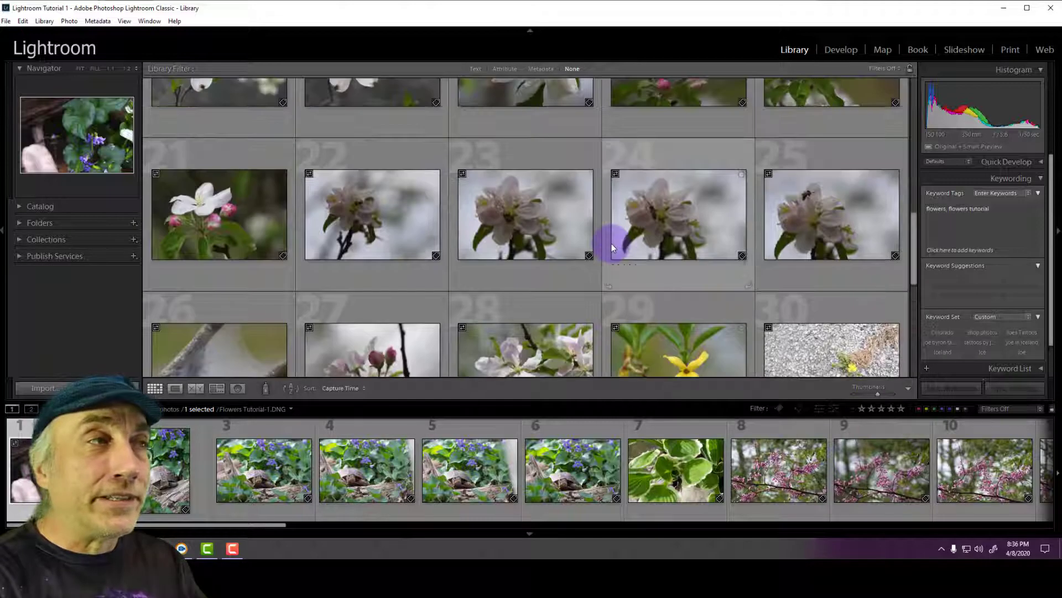
scroll(612, 243, "up", 7)
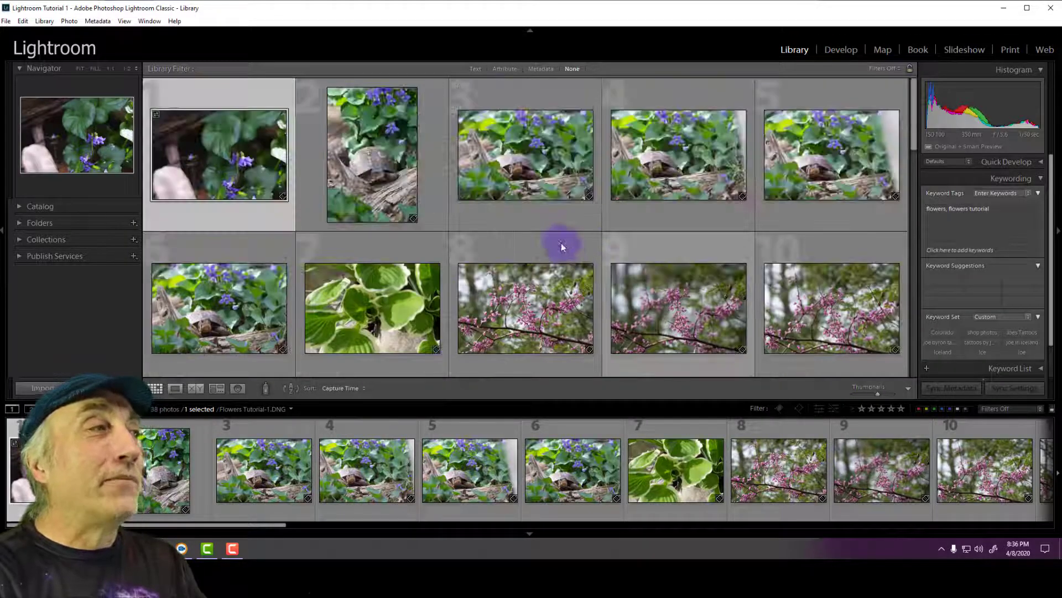
scroll(562, 242, "up", 2)
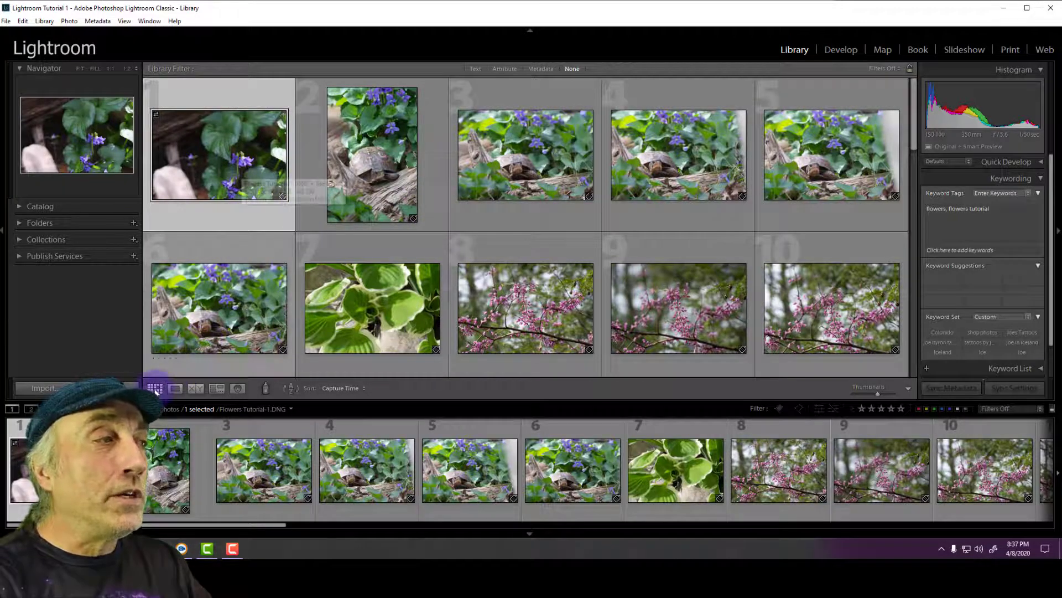
Step: Try very small and very large grid thumbnails, and settle on a medium size with six photos per row
left_click_drag(878, 394, 853, 397)
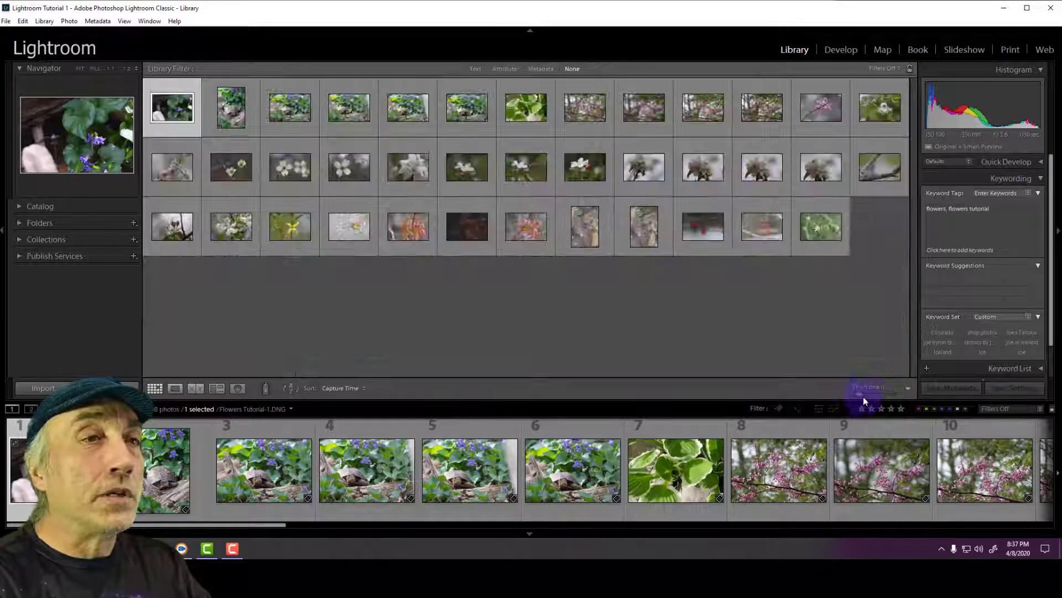
left_click(897, 394)
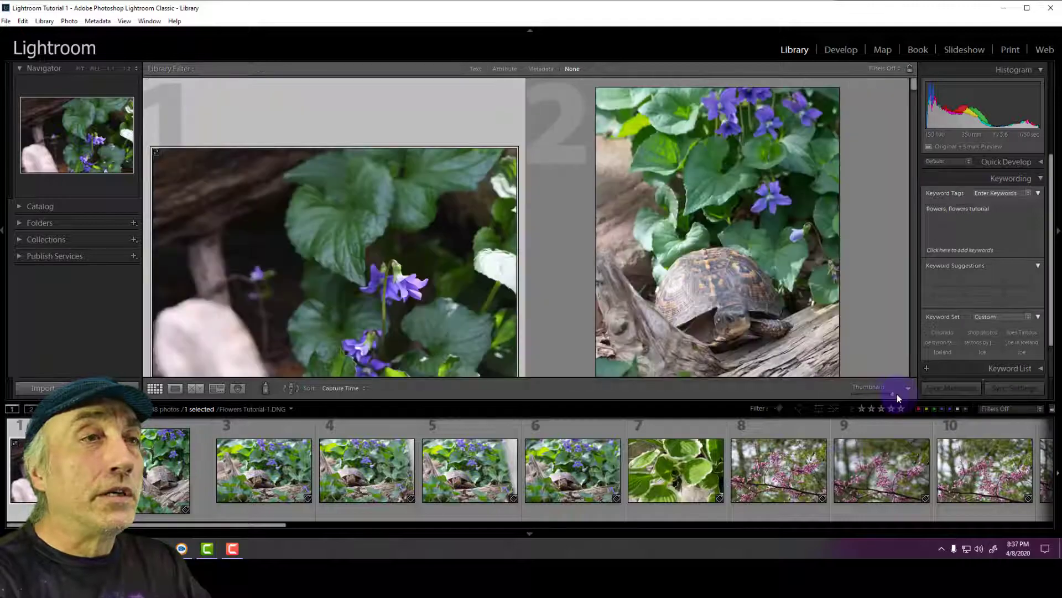
left_click(874, 397)
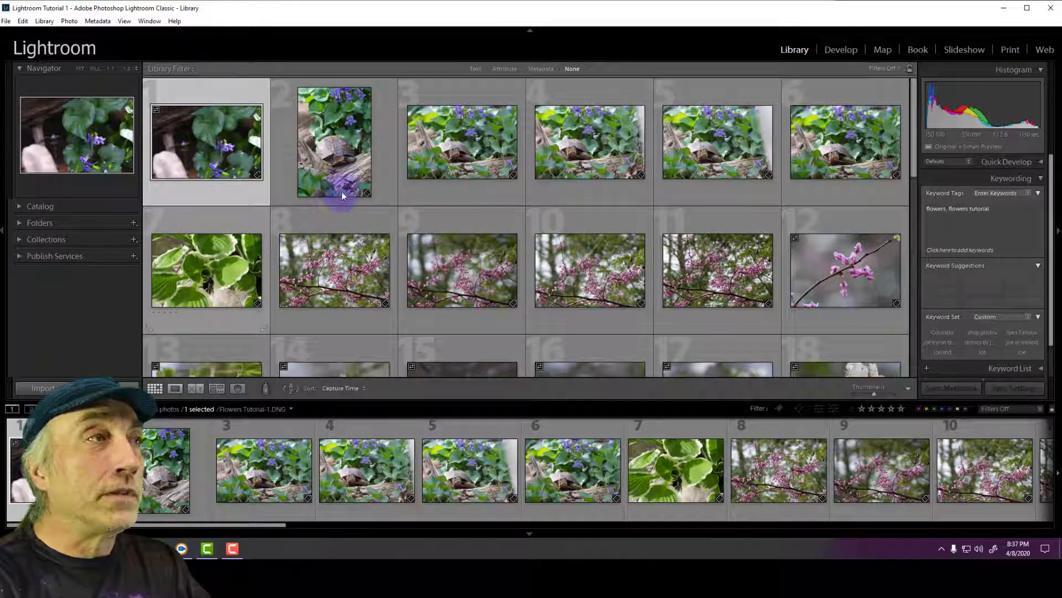
Step: Open the third photo in Loupe view and browse one photo at a time through to the last one
left_click(441, 166)
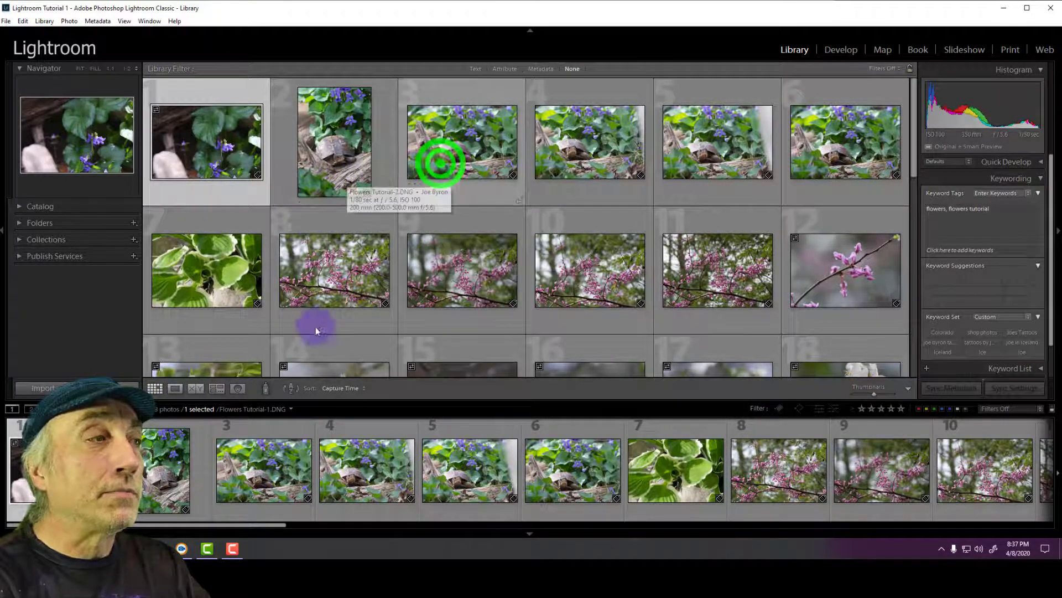
left_click(177, 389)
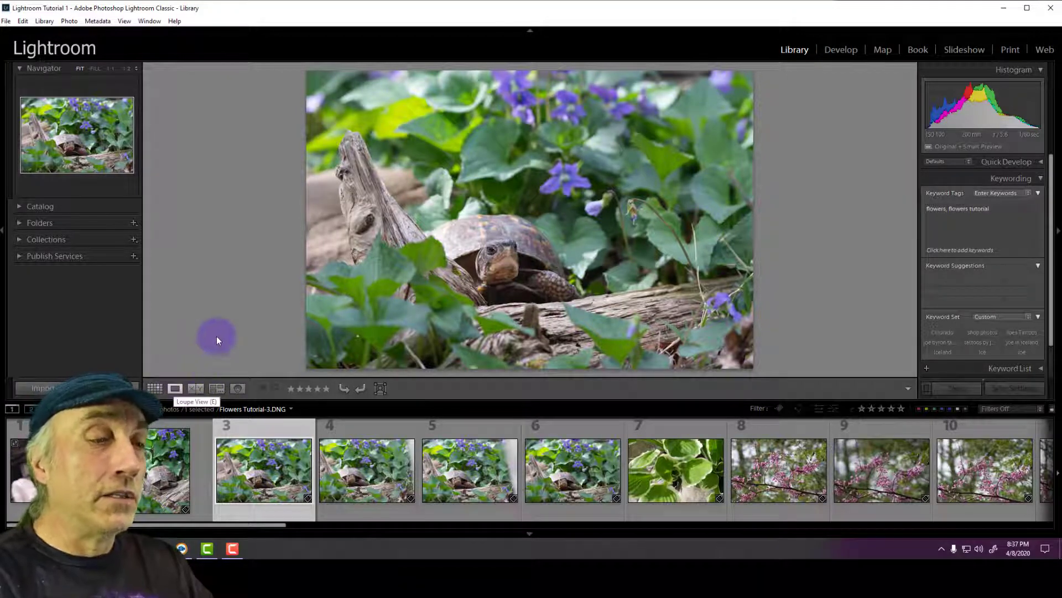
key("Right")
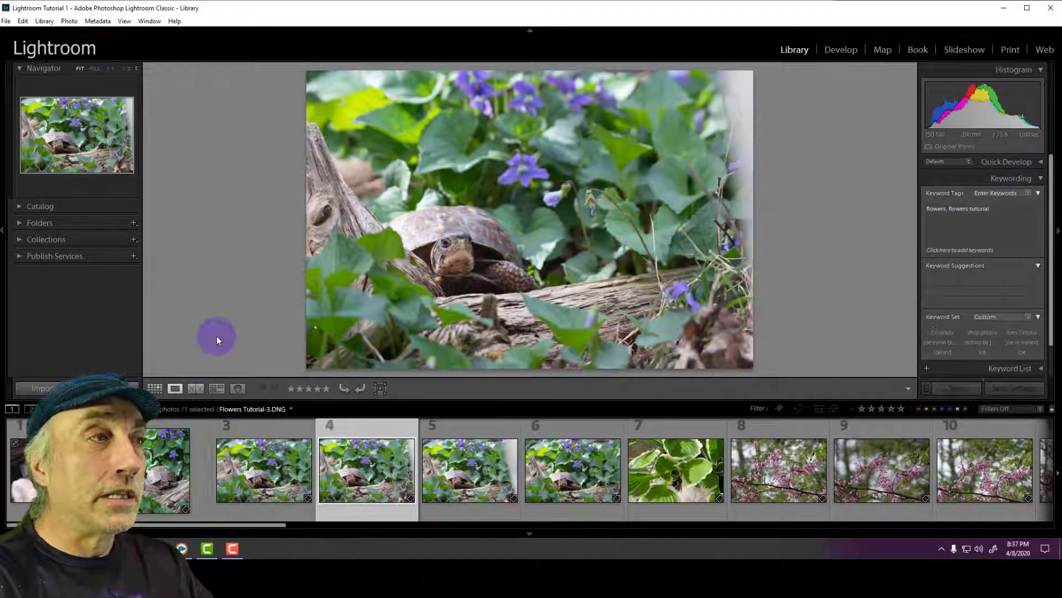
key("Right")
key("Right")
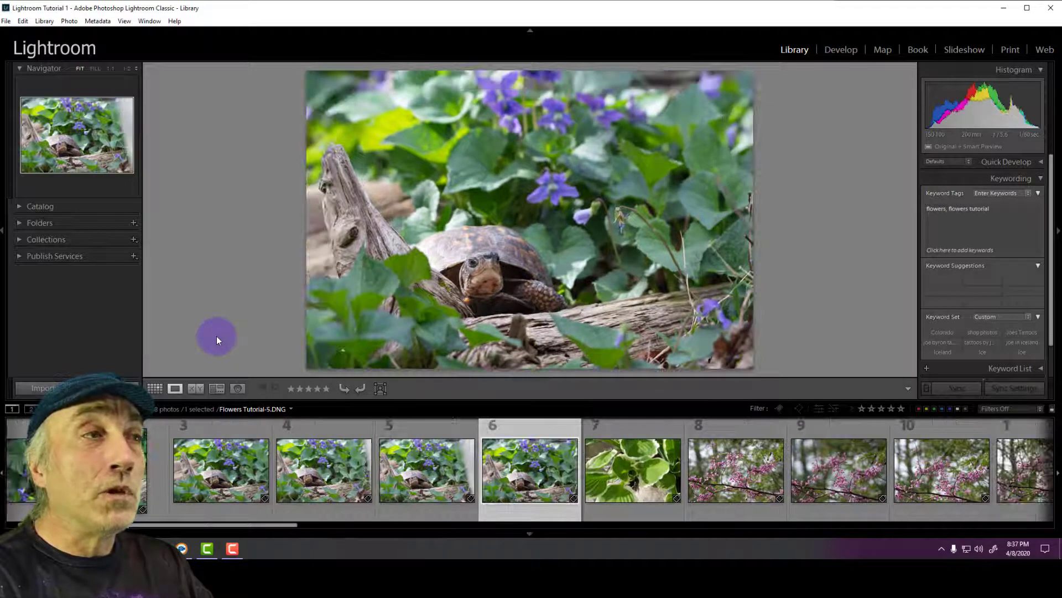
key("Right")
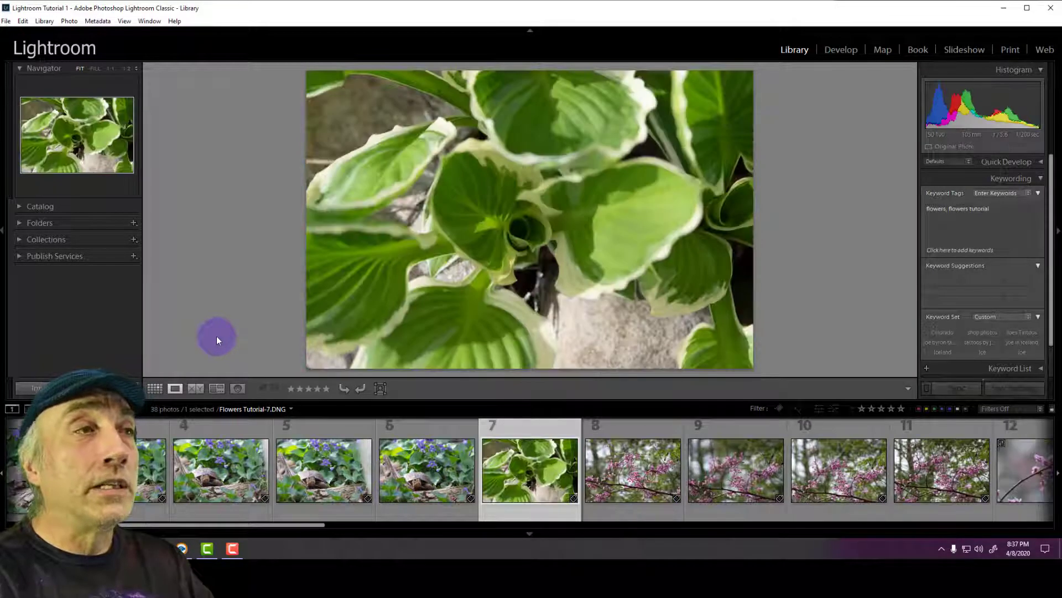
key("Right")
key("Right")
key("Right")
key("Right")
key("Right")
key("Right")
key("Right")
key("Right")
key("Right")
key("Right")
key("Right")
key("Right")
key("Right")
key("Right")
key("Right")
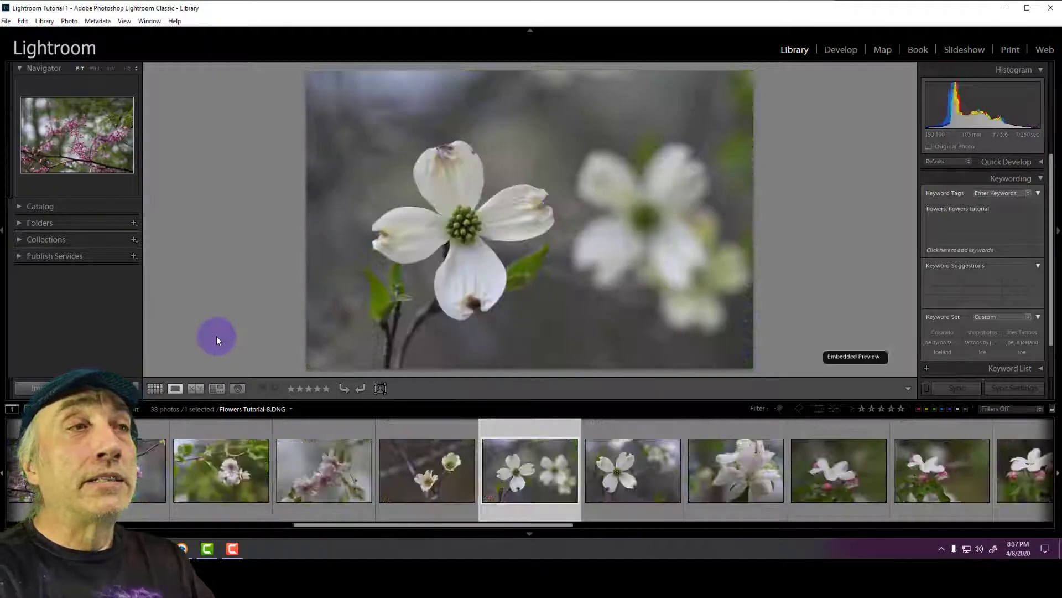
key("Right")
key("Right")
key("Right")
key("Right")
key("Right")
key("Right")
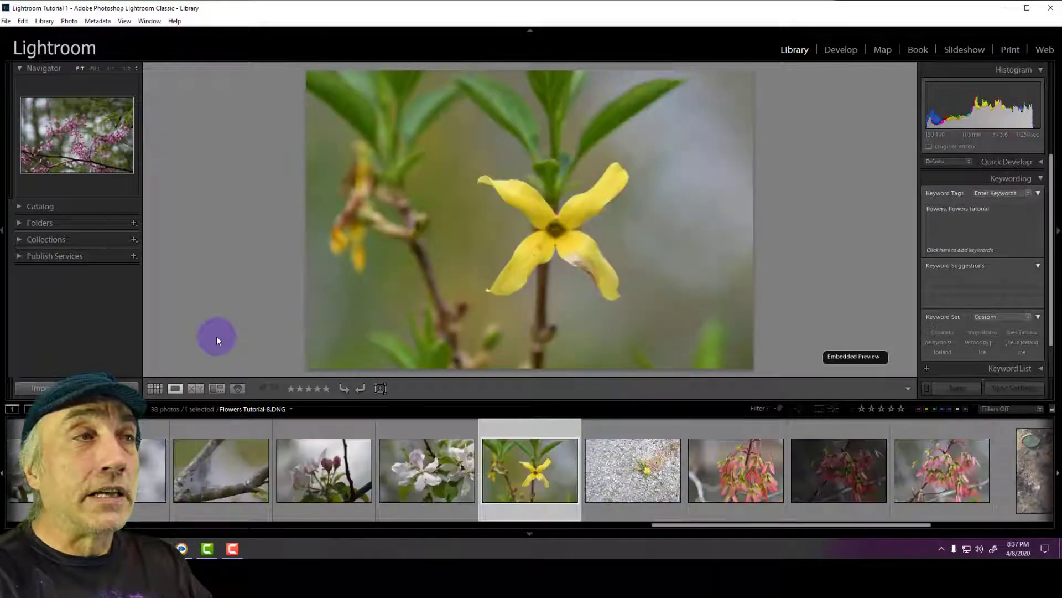
key("Right")
key("Right")
key("Right")
key("Right")
key("Right")
key("Right")
key("Right")
key("Right")
key("Right")
key("Right")
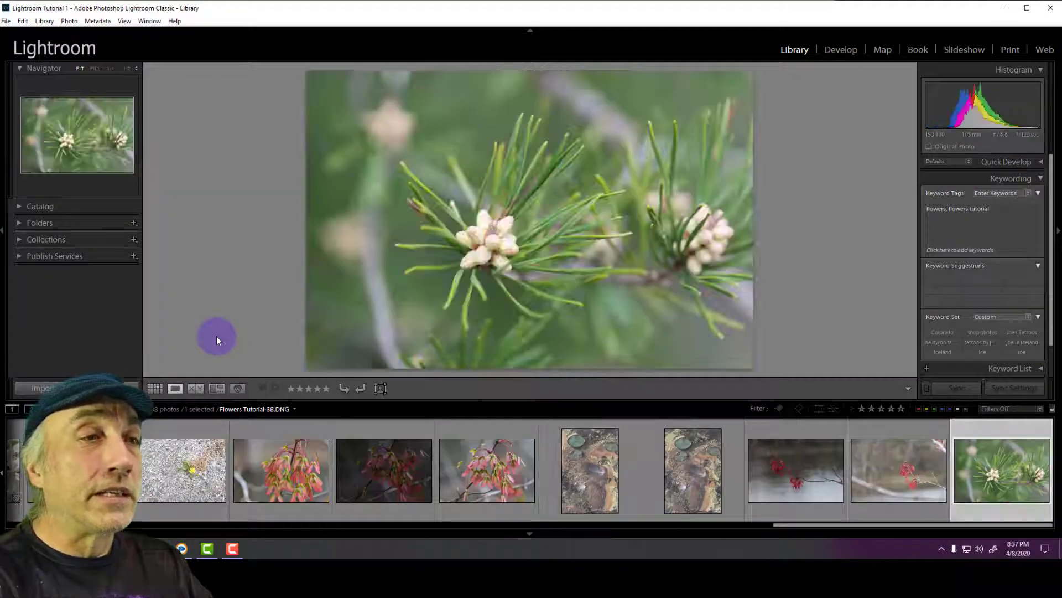
Step: Browse backwards in Loupe view, one photo at a time, from the last imported photo to the apple blossom shots
key("Left")
key("Left")
key("Left")
key("Left")
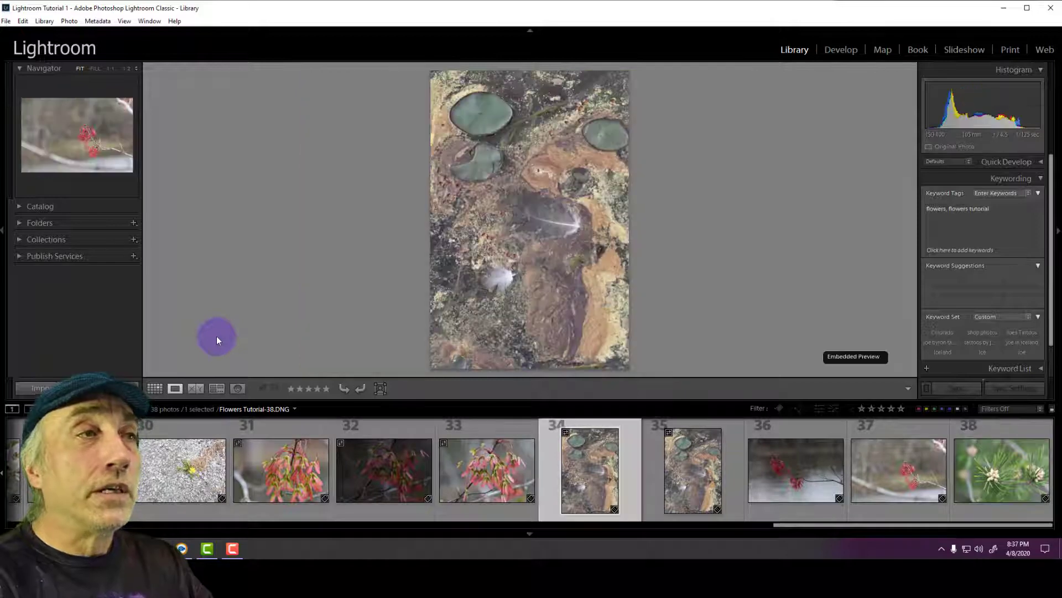
key("Left")
key("Left")
key("Left")
key("Left")
key("Left")
key("Left")
key("Left")
key("Left")
key("Left")
key("Left")
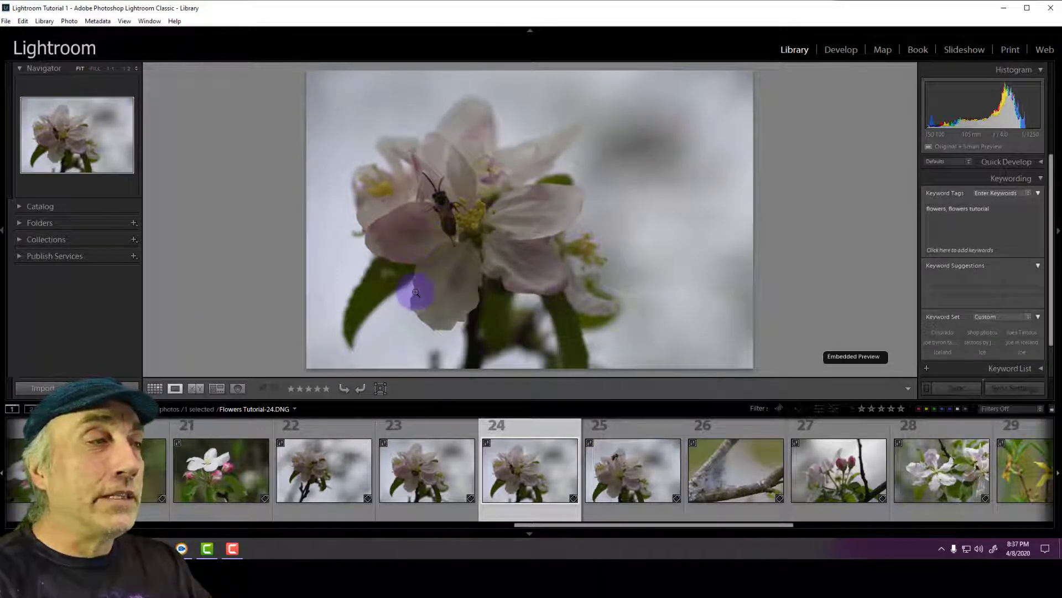
left_click(227, 460)
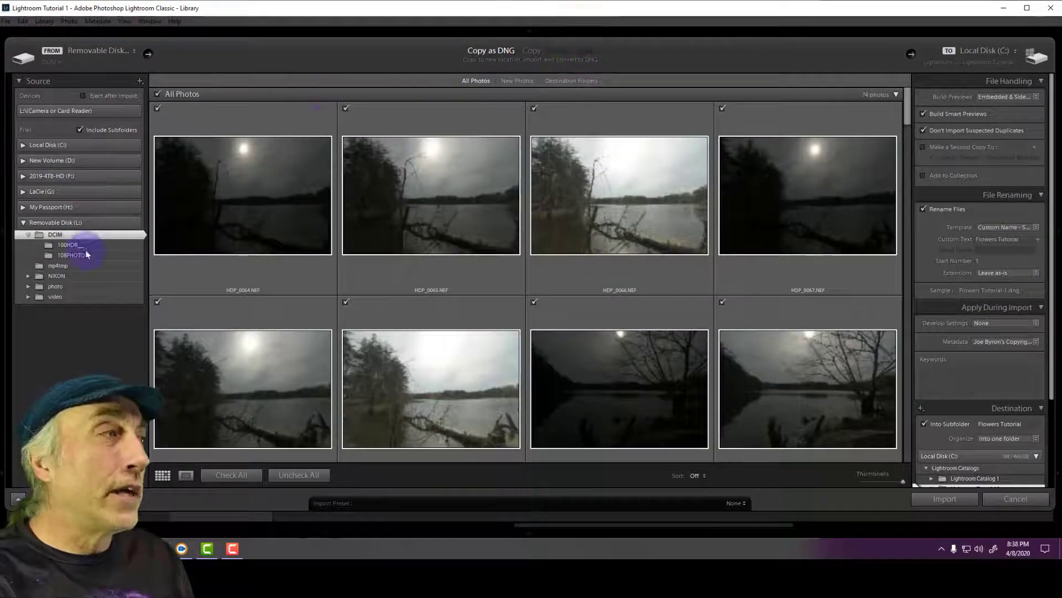
Step: Choose the Whitewater folder inside Lightroom Files All 2020 on the 2019-4TB-HD (F:) drive as the import source
left_click(24, 226)
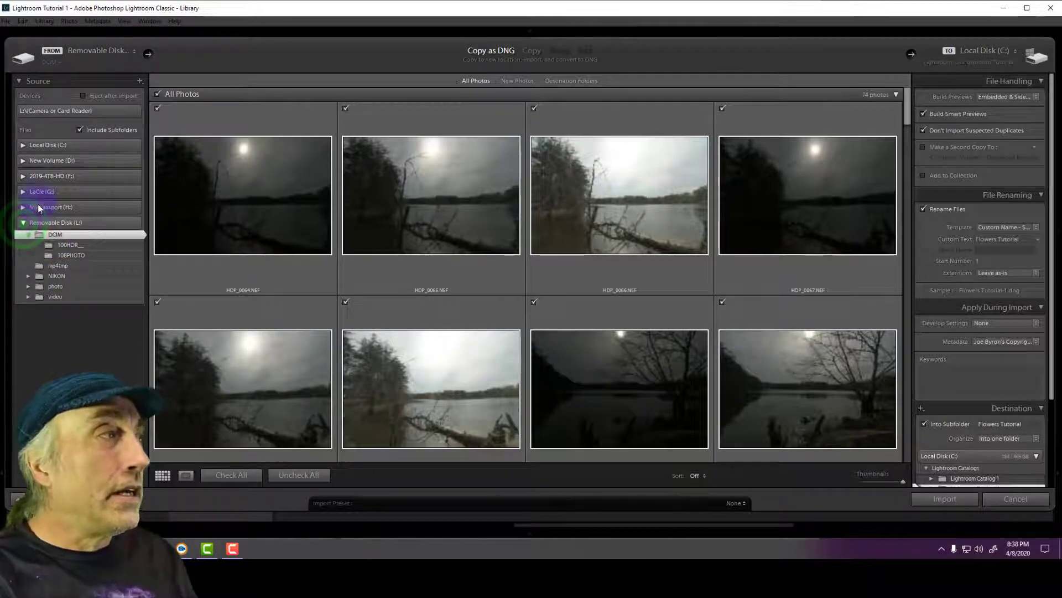
left_click(27, 174)
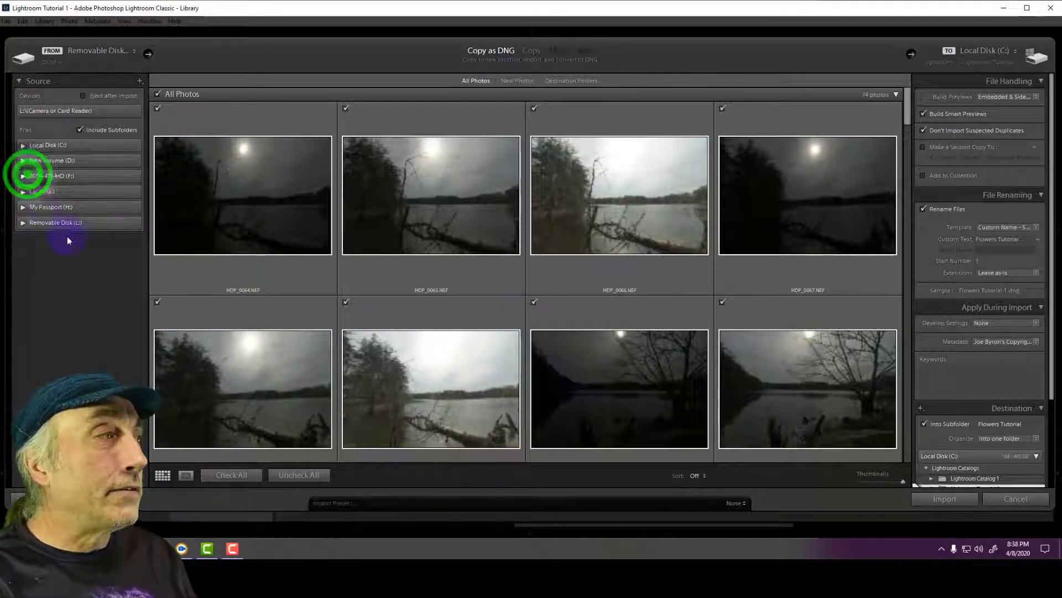
scroll(94, 281, "down", 3)
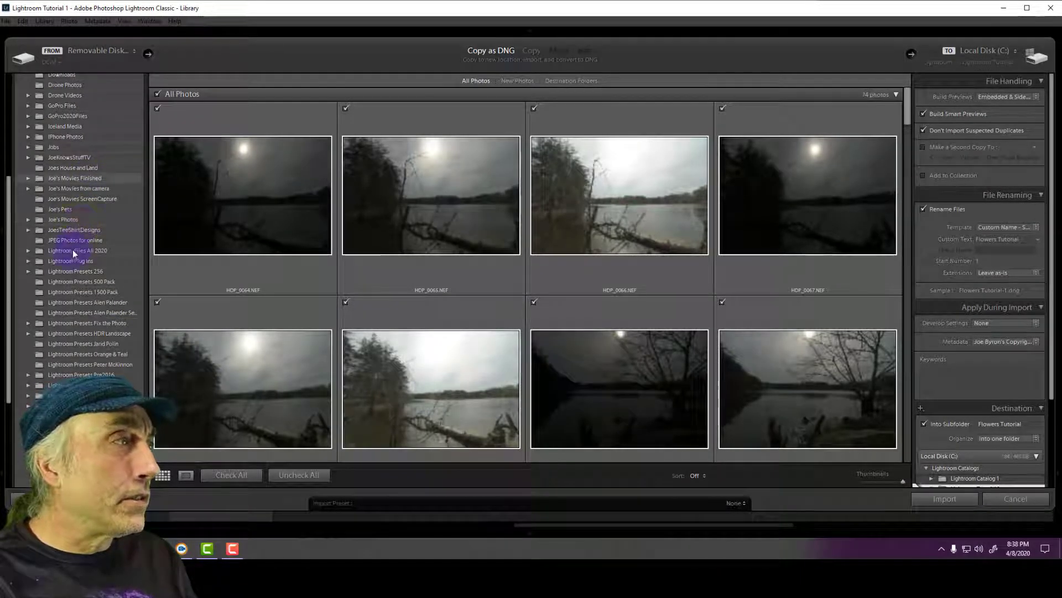
left_click(29, 250)
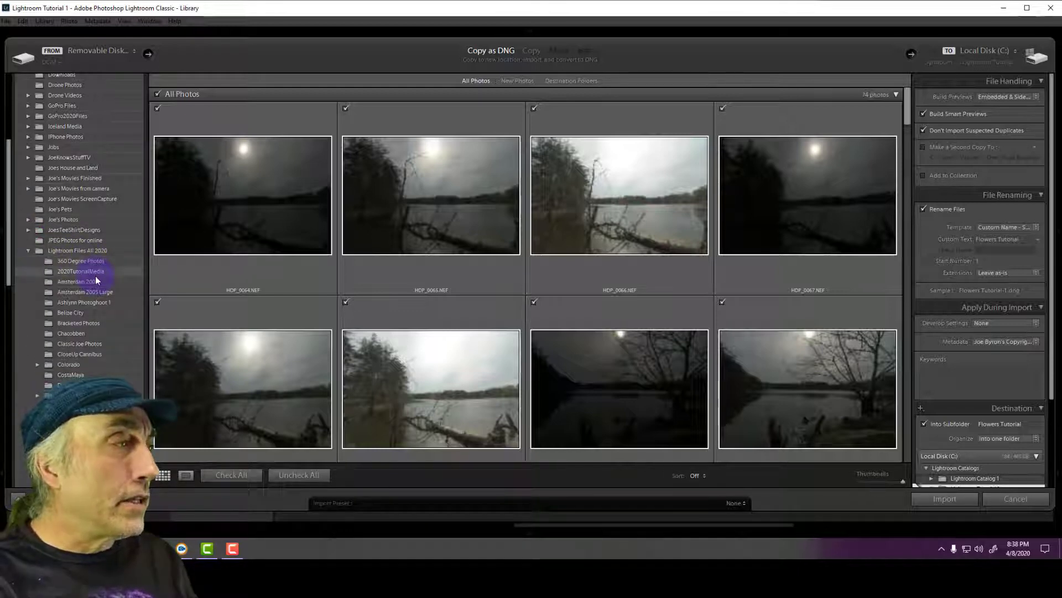
scroll(83, 294, "down", 5)
scroll(58, 306, "down", 5)
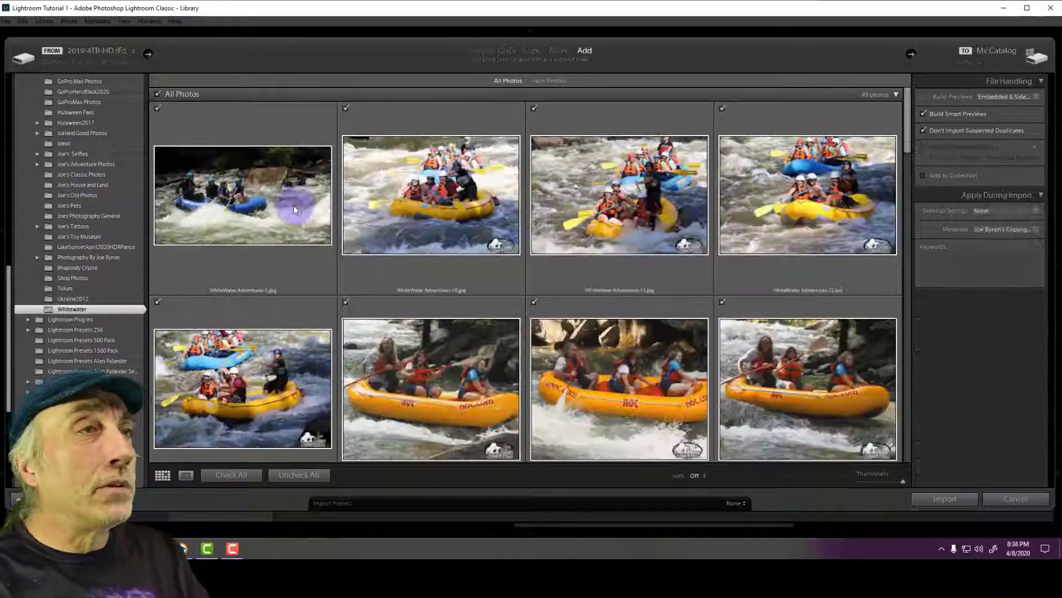
Step: Exclude all the Whitewater photos from the import, then include only WhiteWater Adventures-1, WhiteWater Adventures-19 and WhiteWater Adventures-2
left_click(296, 480)
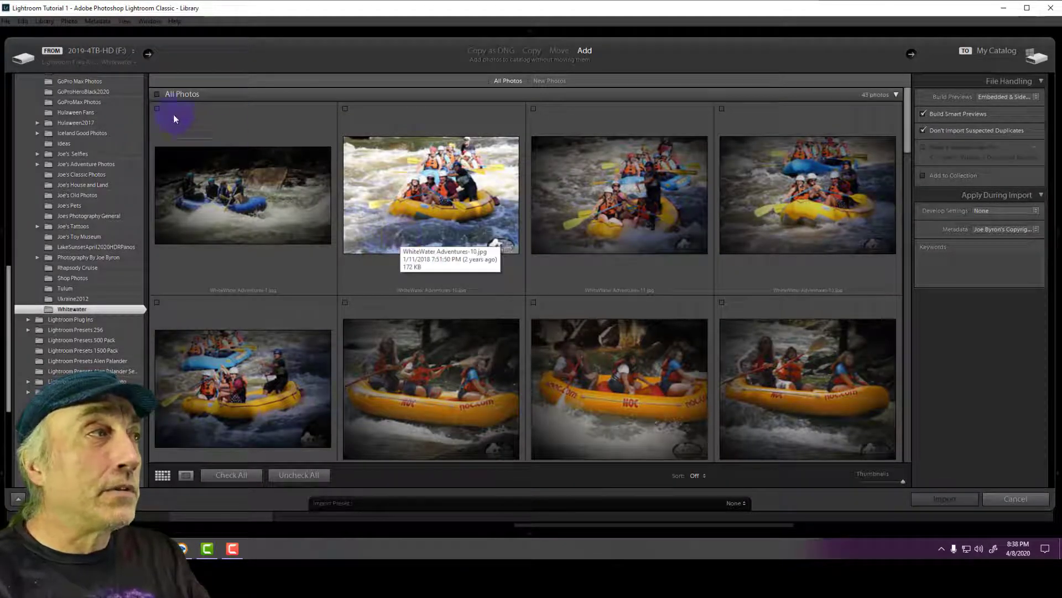
left_click(157, 110)
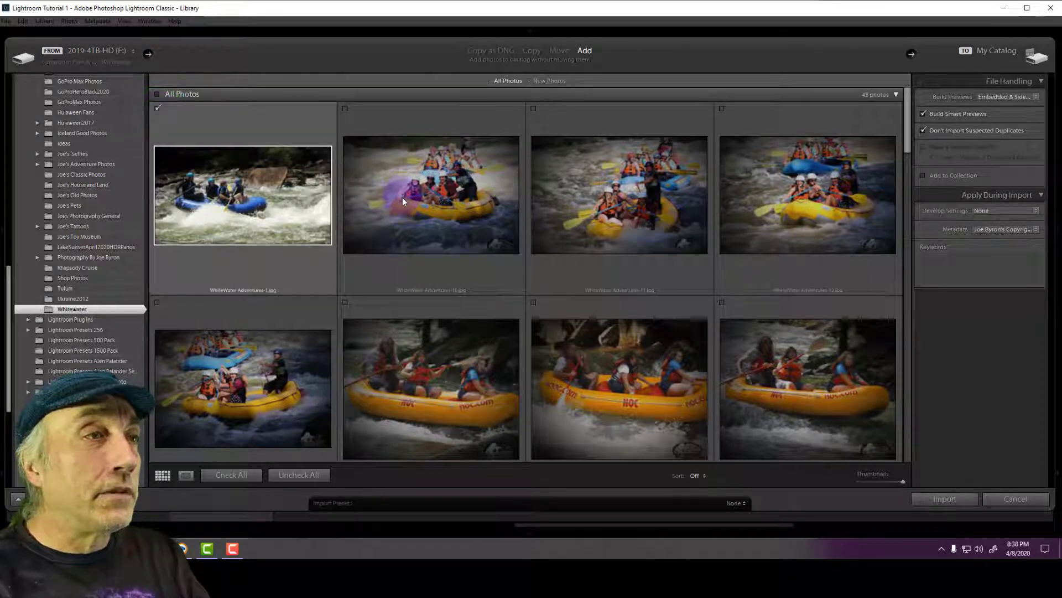
scroll(403, 197, "down", 3)
scroll(475, 209, "down", 2)
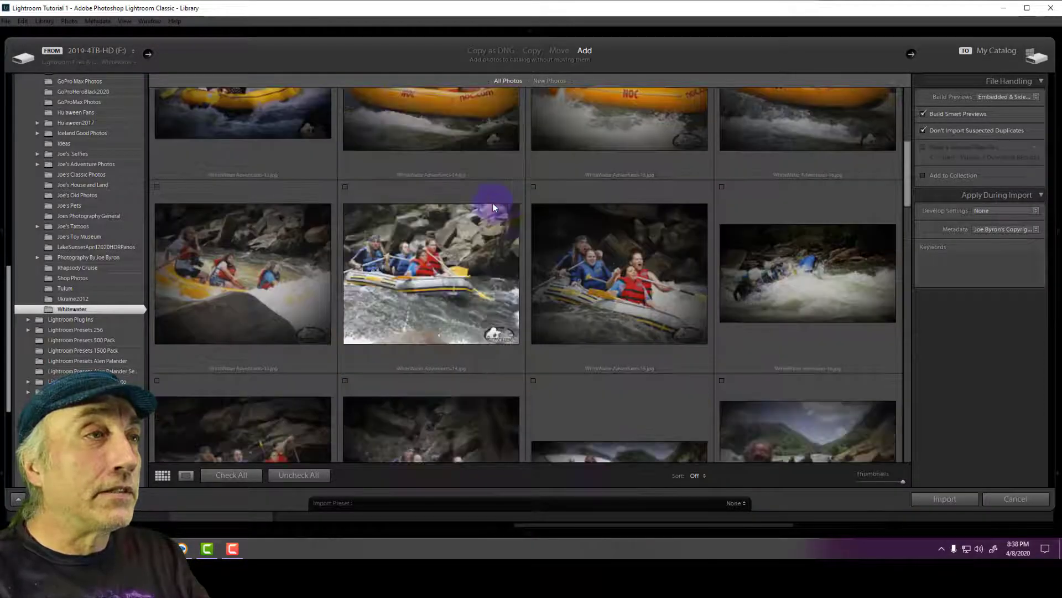
left_click(532, 187)
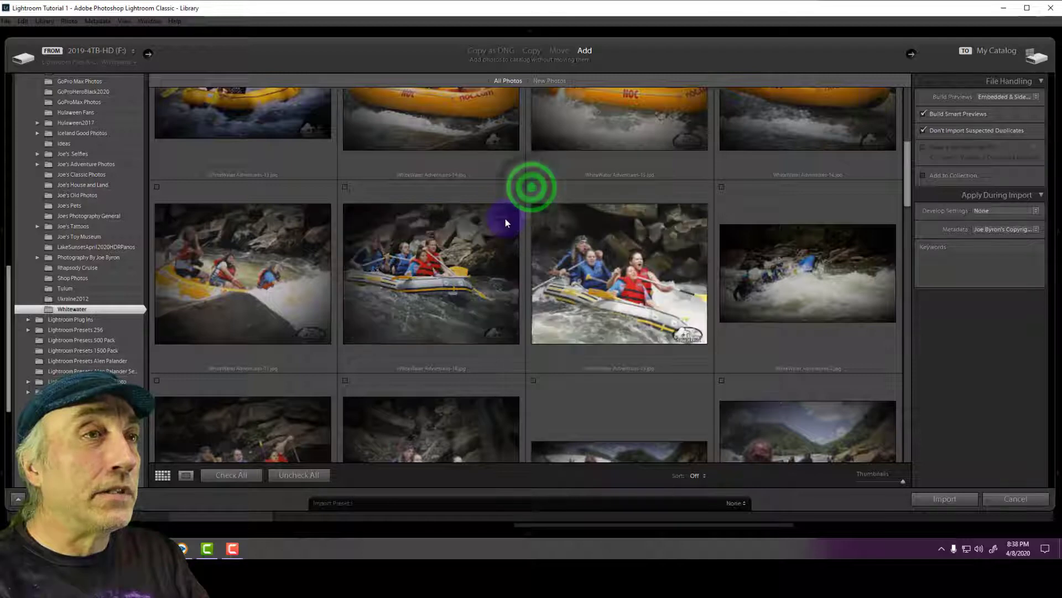
scroll(715, 132, "down", 2)
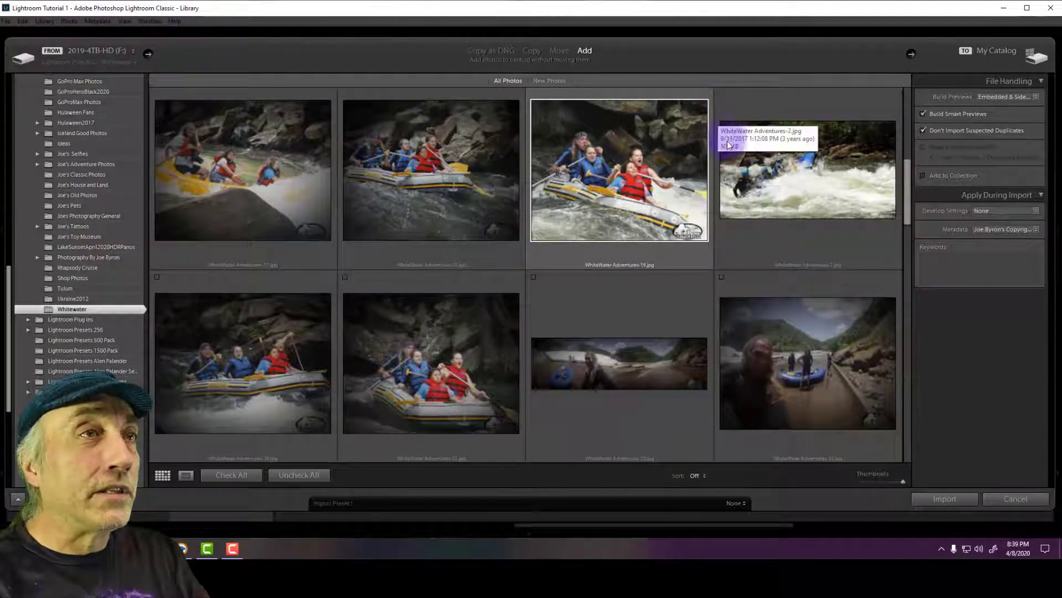
scroll(723, 189, "up", 2)
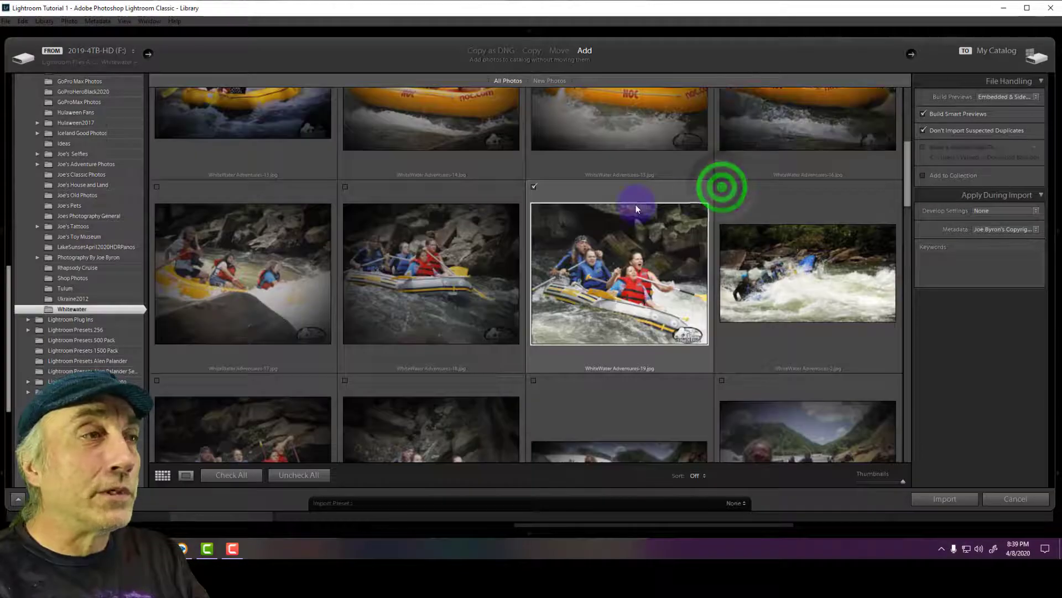
Step: Look through the remaining Whitewater photos to the end and also include the kayaker photo WhiteWater Adventures-39 in the import
scroll(635, 206, "down", 3)
scroll(635, 207, "down", 3)
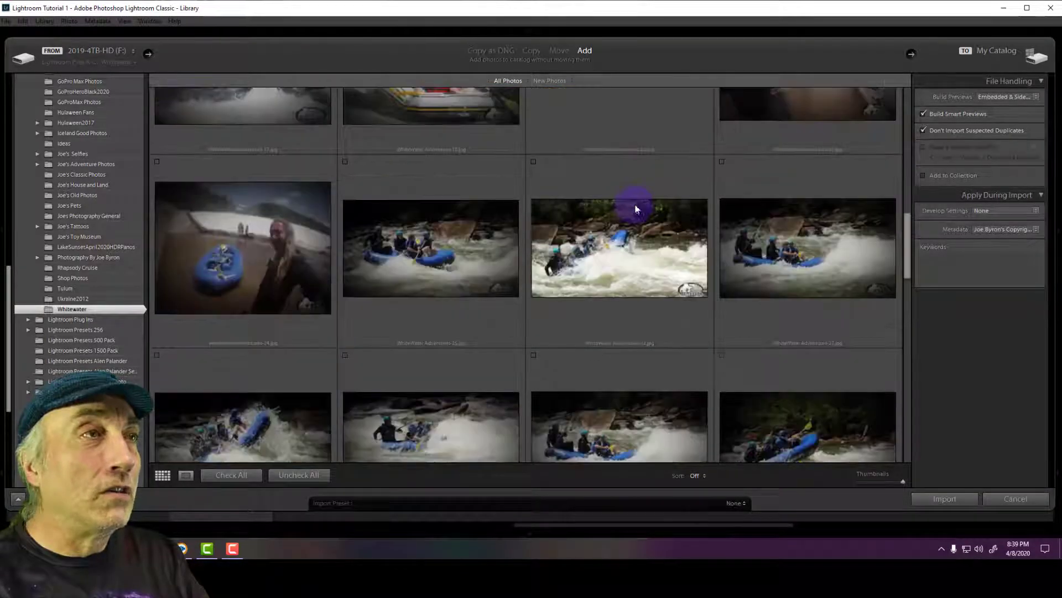
scroll(631, 207, "down", 3)
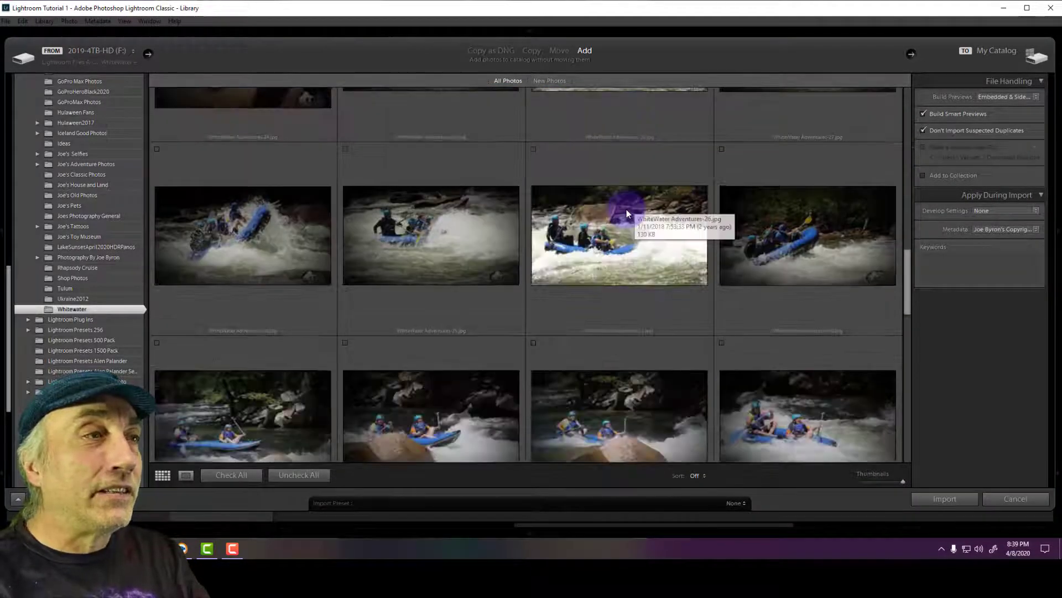
scroll(627, 210, "down", 3)
scroll(626, 209, "down", 3)
scroll(472, 232, "down", 3)
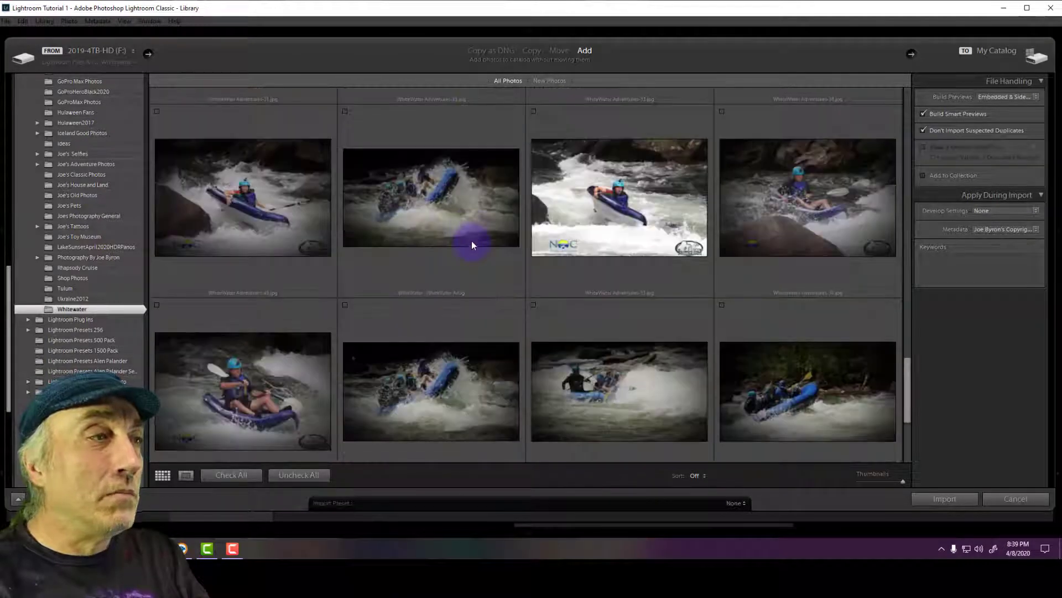
left_click(158, 111)
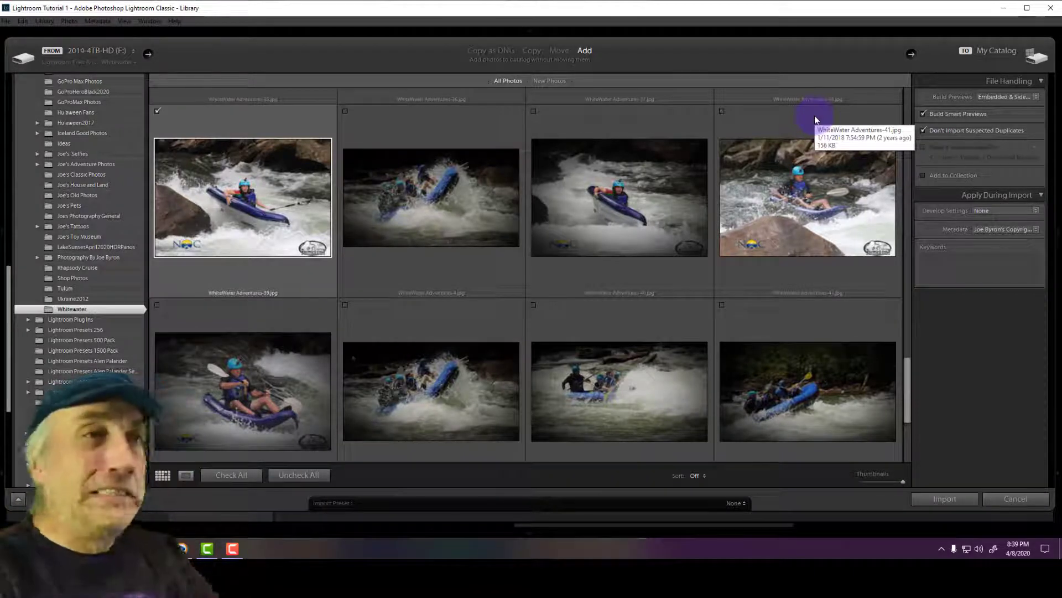
left_click(907, 370)
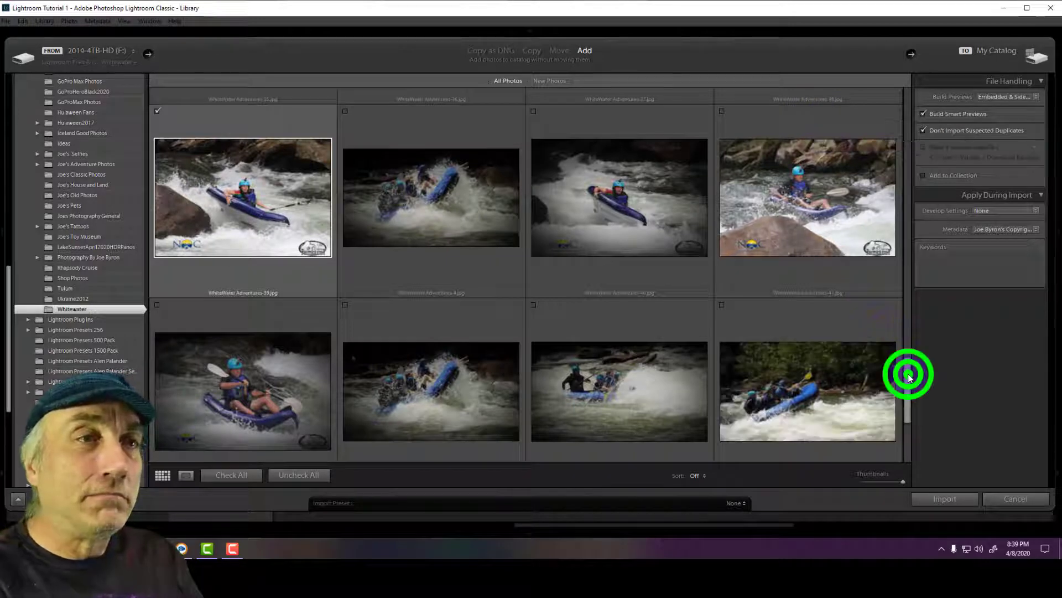
left_click_drag(909, 389, 910, 413)
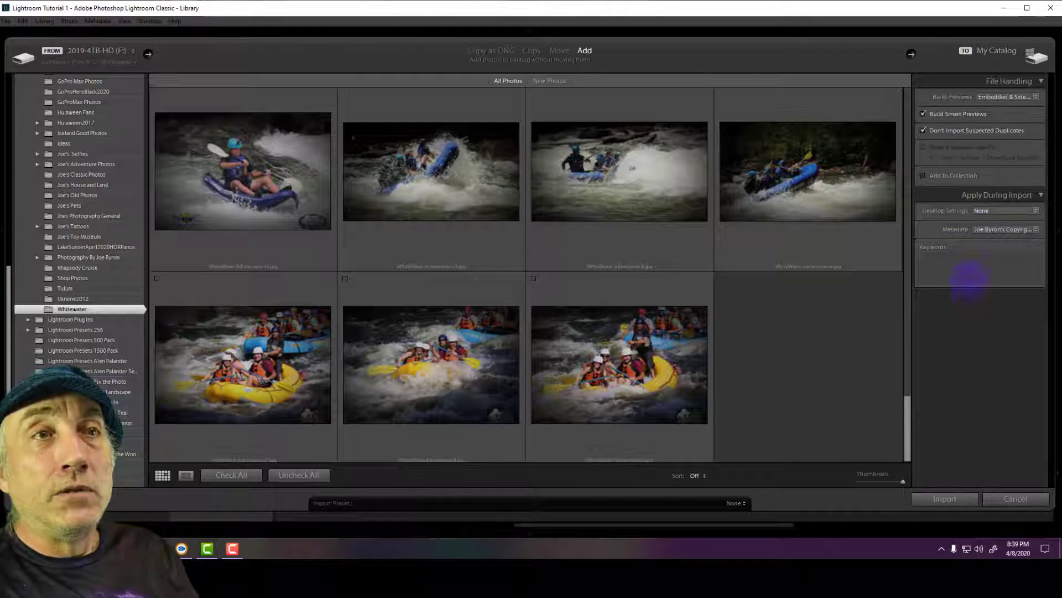
Step: Add the keyword Whitewater to the import settings and import the four chosen rafting photos into the catalog
left_click(968, 275)
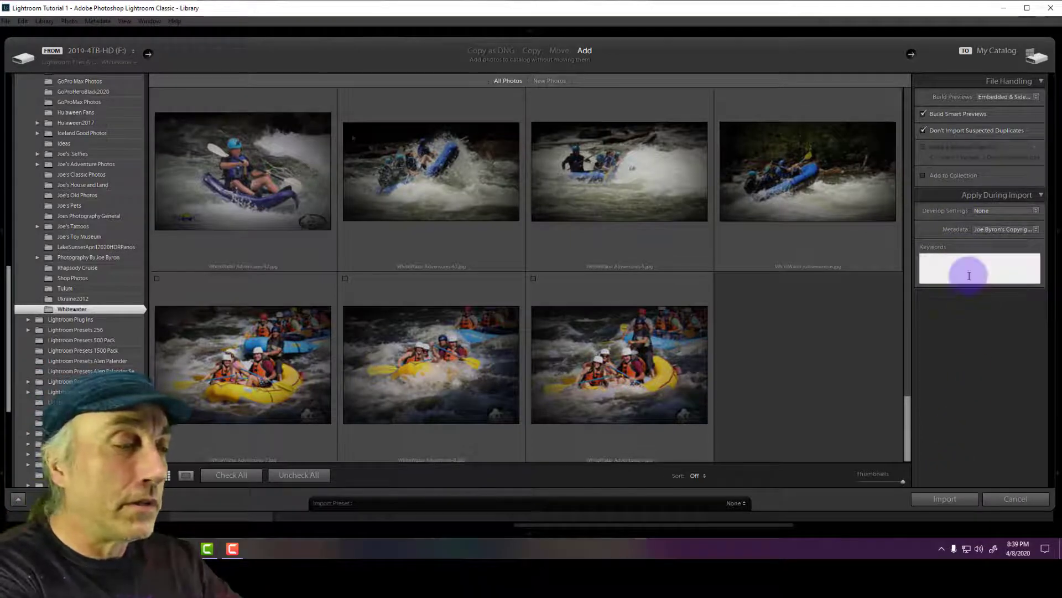
type("E")
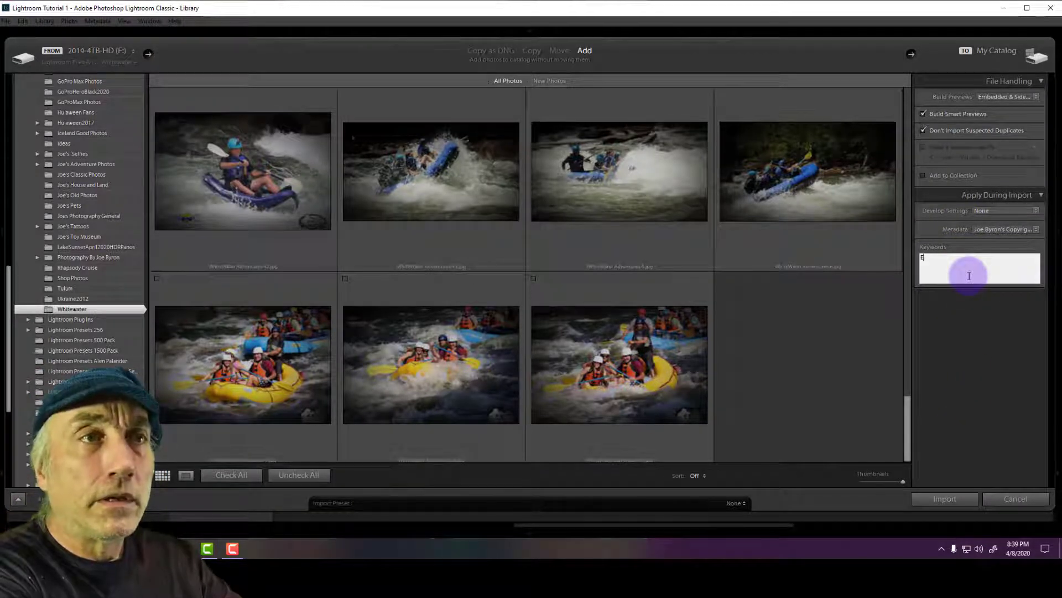
type("hitew")
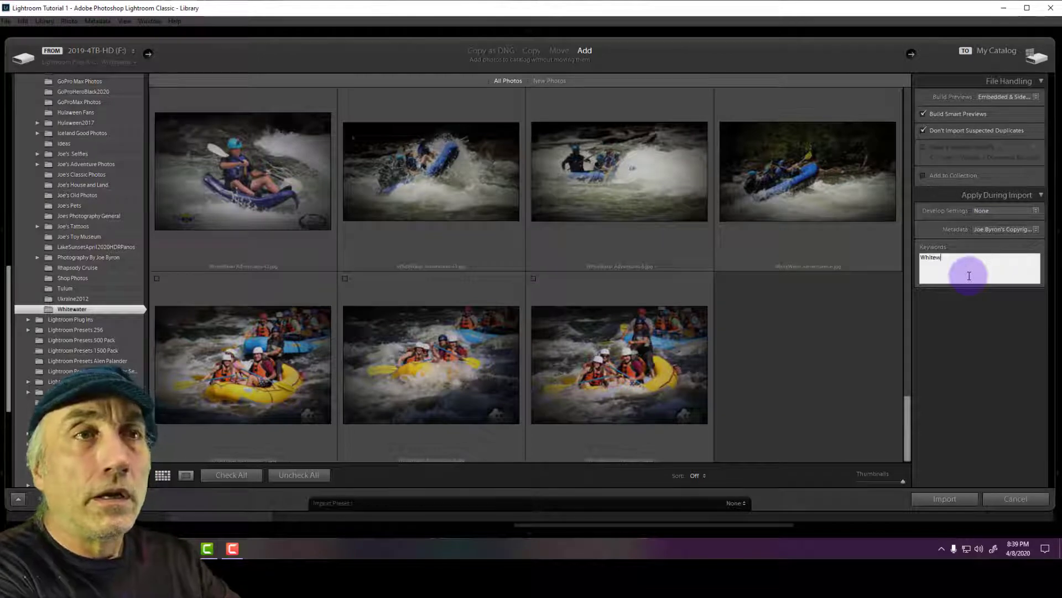
type("ater,")
left_click(956, 499)
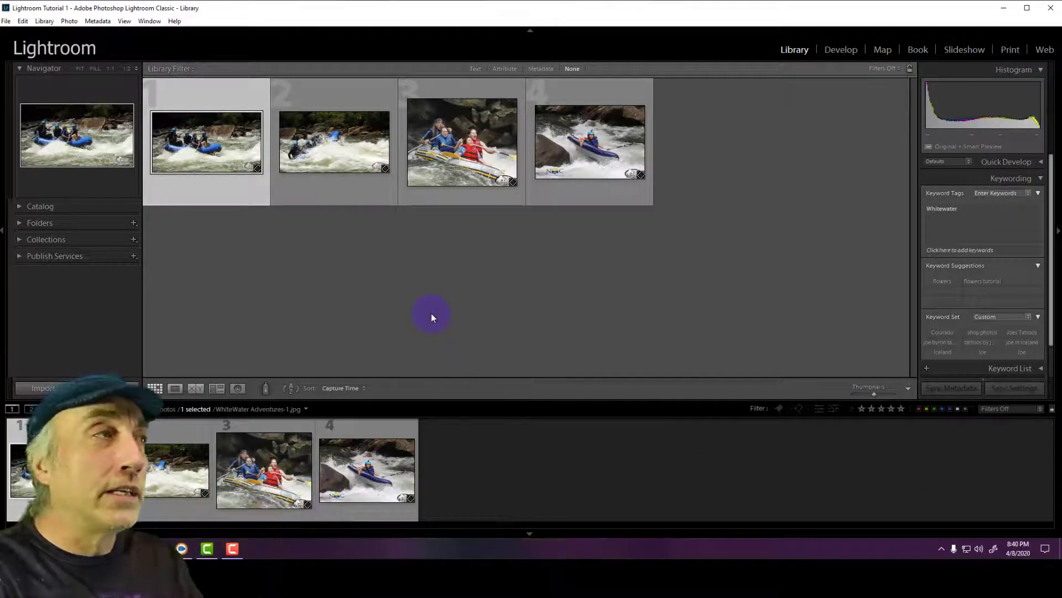
Step: View the fourth photo, the kayaker, in full-screen preview and return to the Library grid
left_click(567, 154)
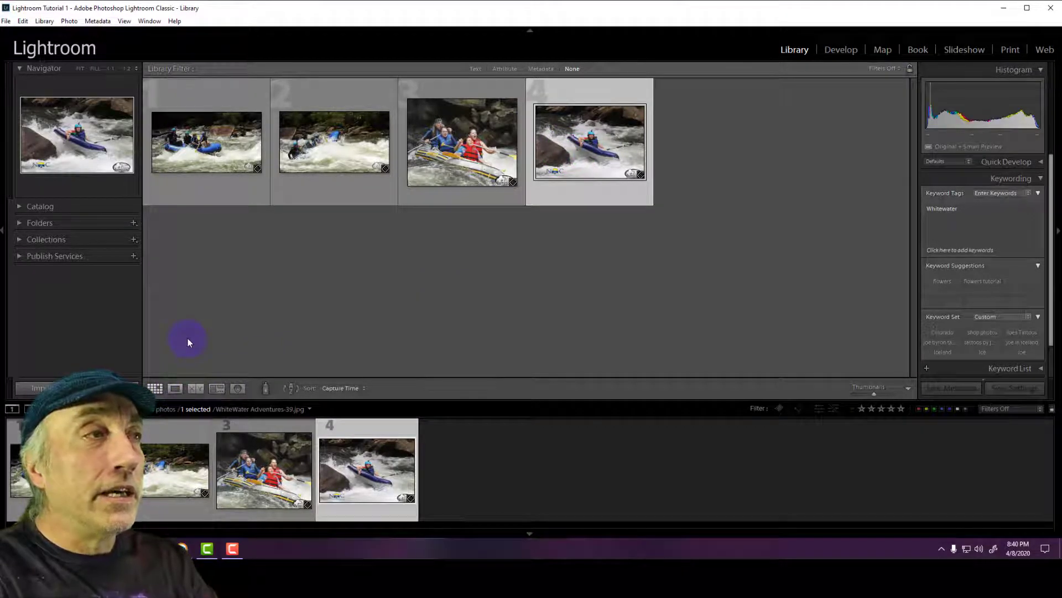
key("f")
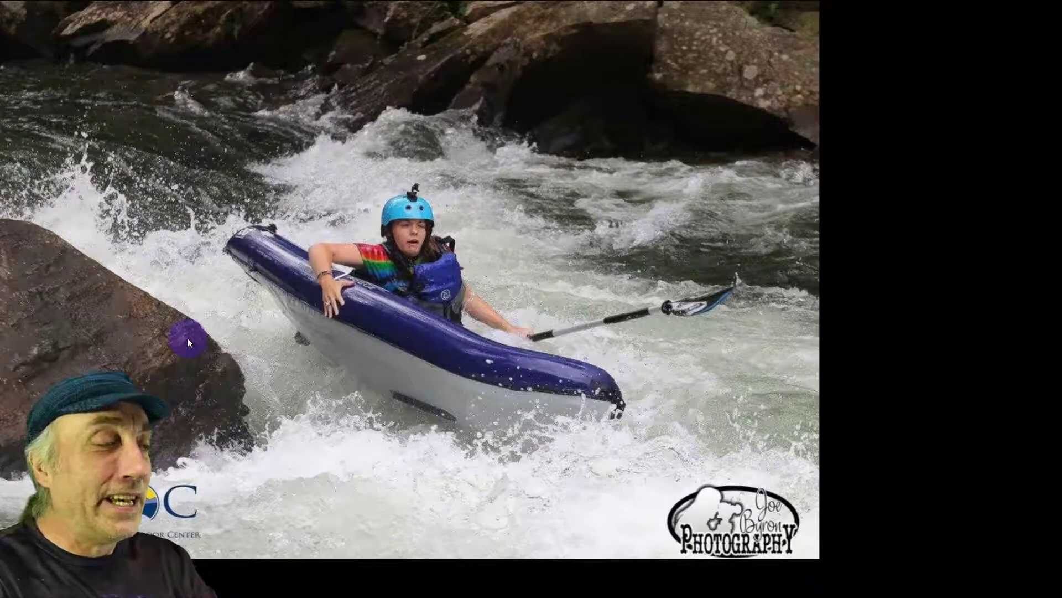
key("f")
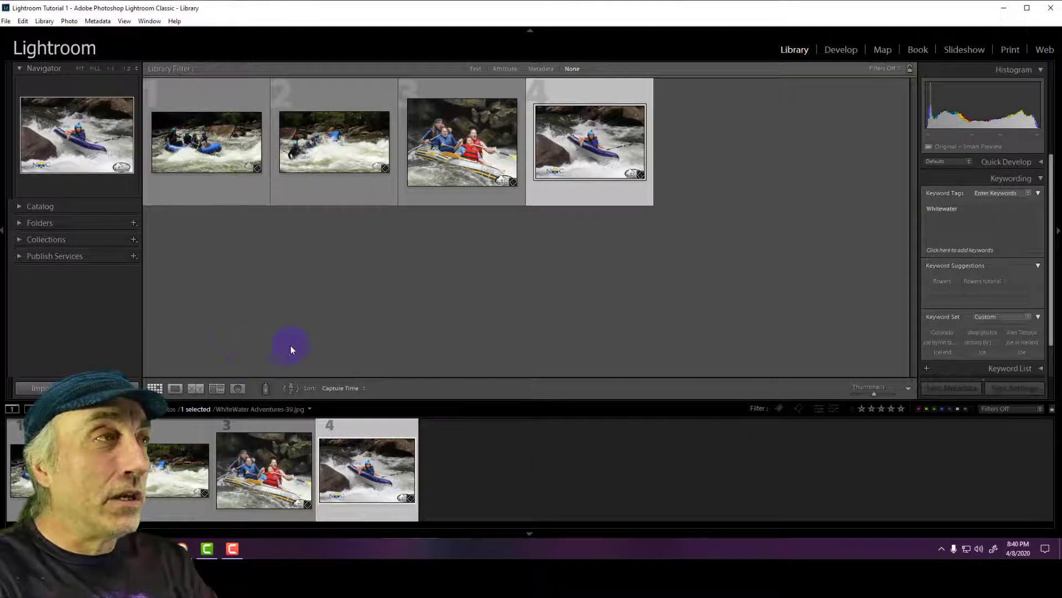
Step: Select the third photo and cycle the grid through Lights Dim and Lights Out back to normal lighting
left_click(468, 171)
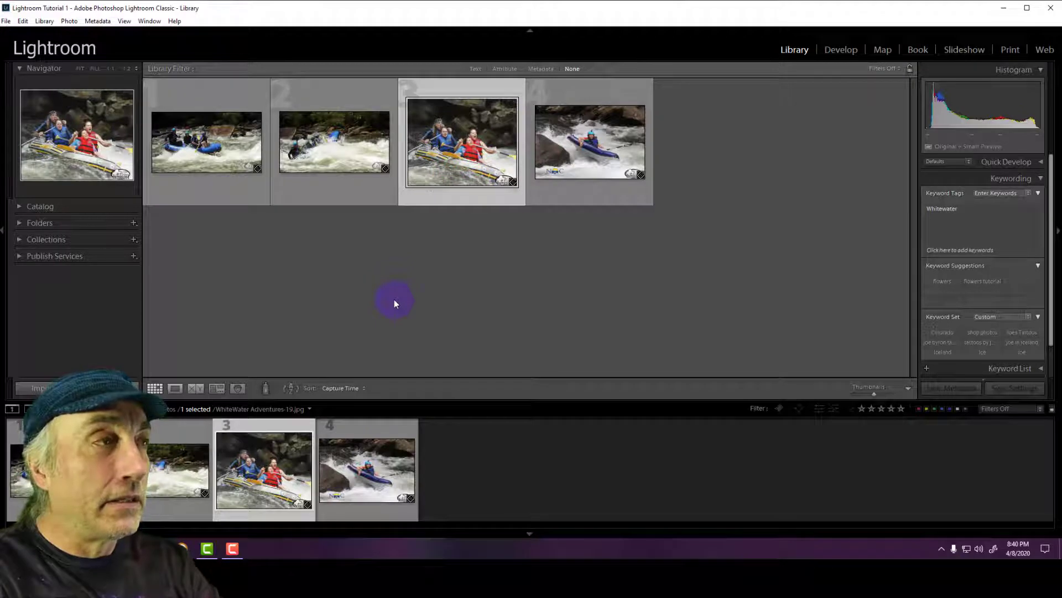
key("l")
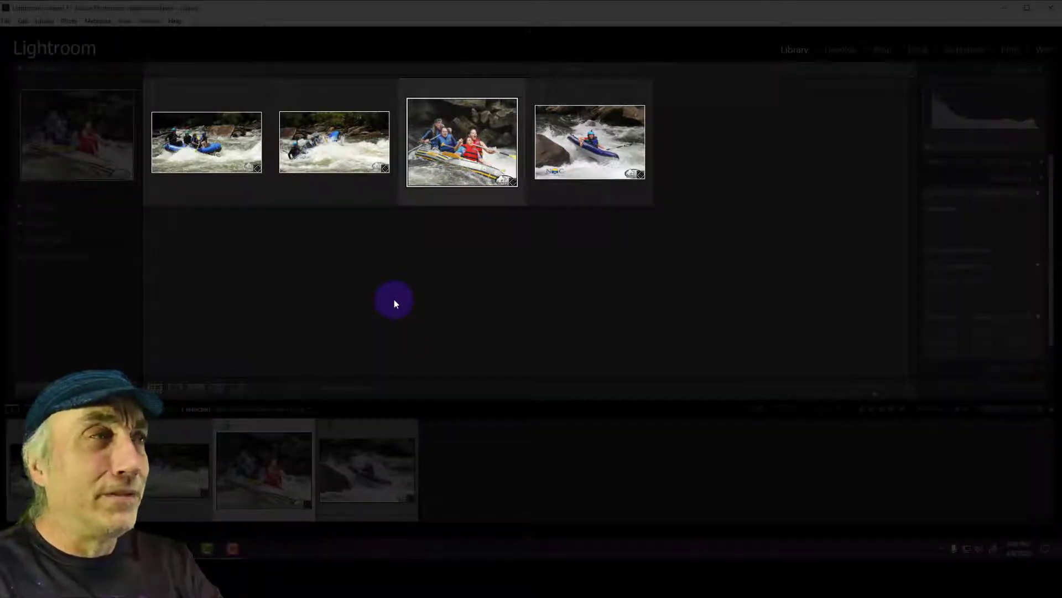
key("l")
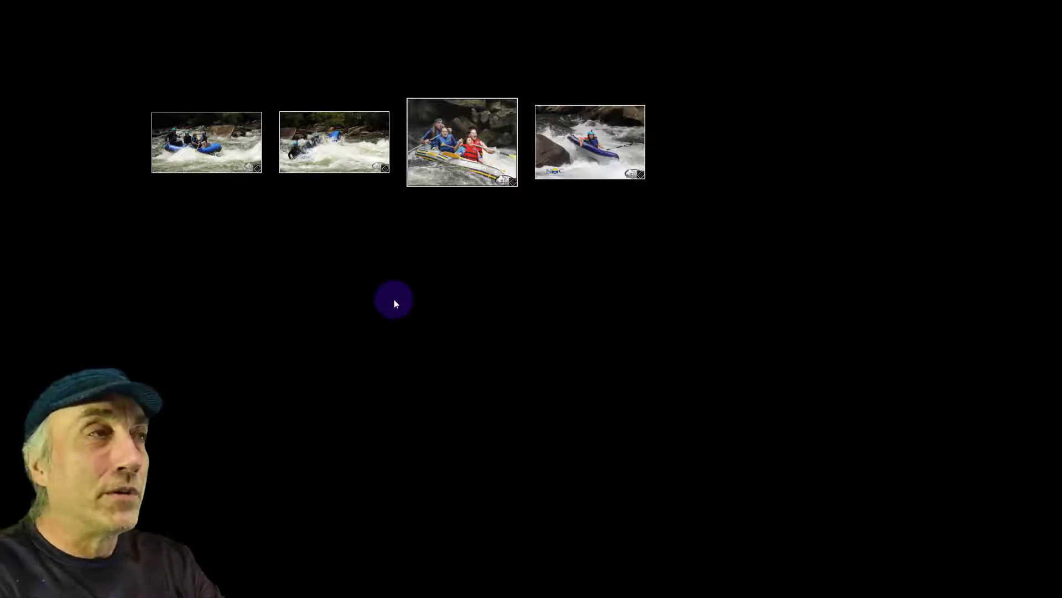
key("l")
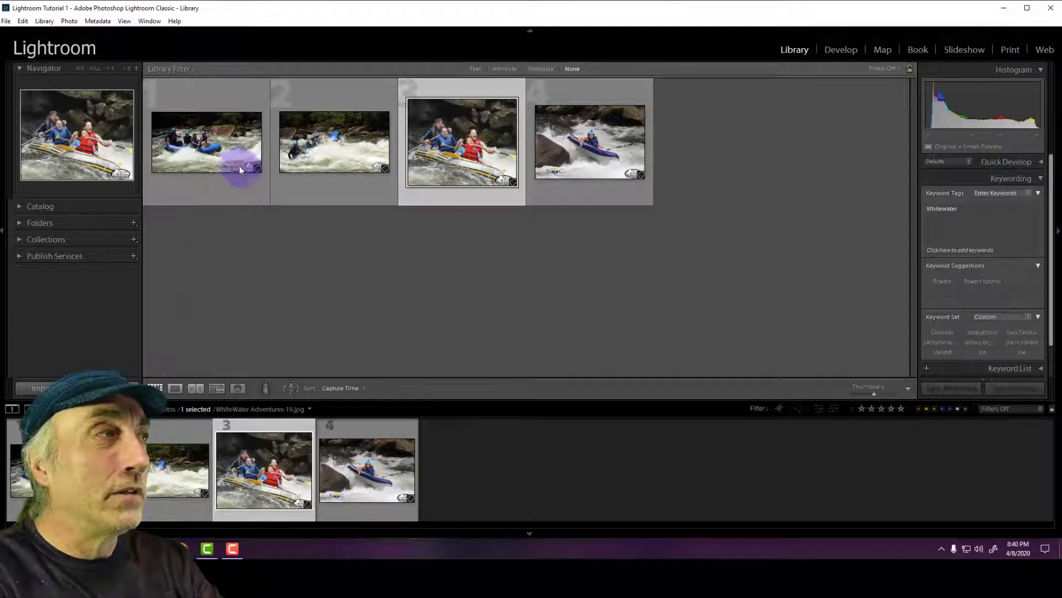
Step: Open the second rafting photo in Loupe view and dim the surrounding interface completely with Lights Out
left_click(335, 153)
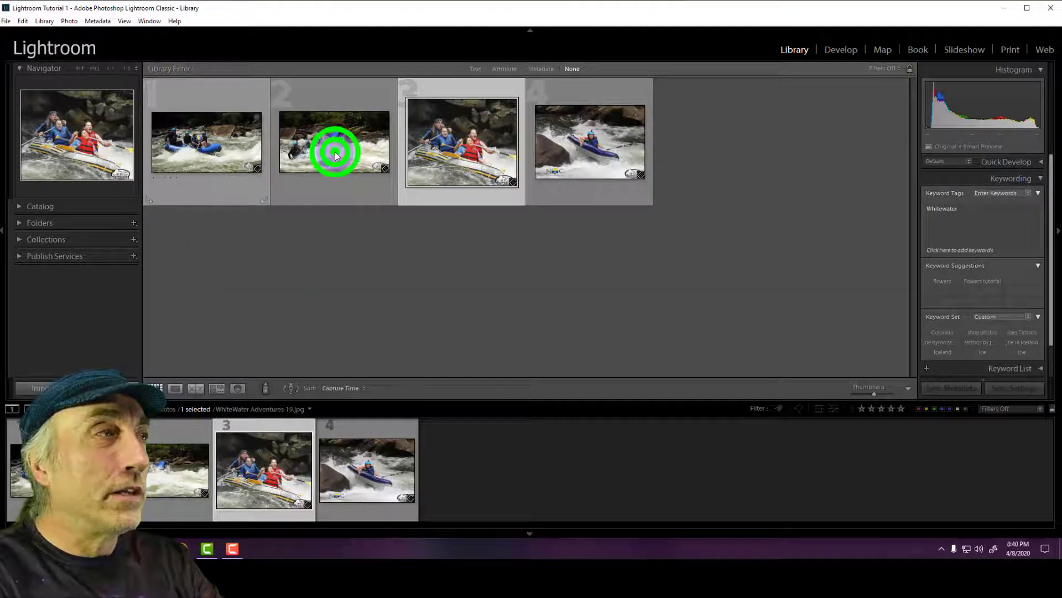
left_click(172, 388)
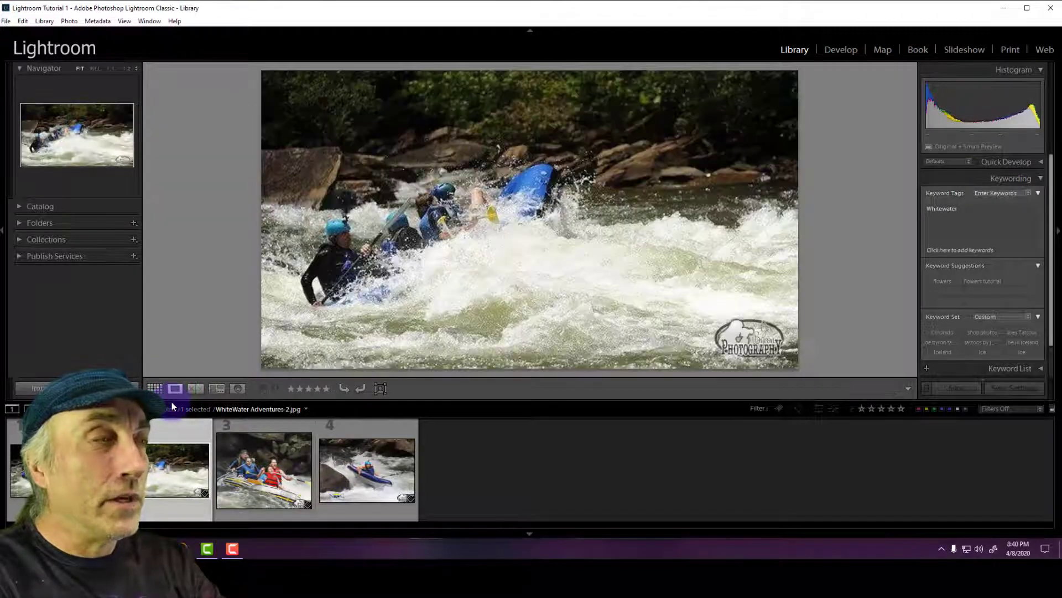
key("l")
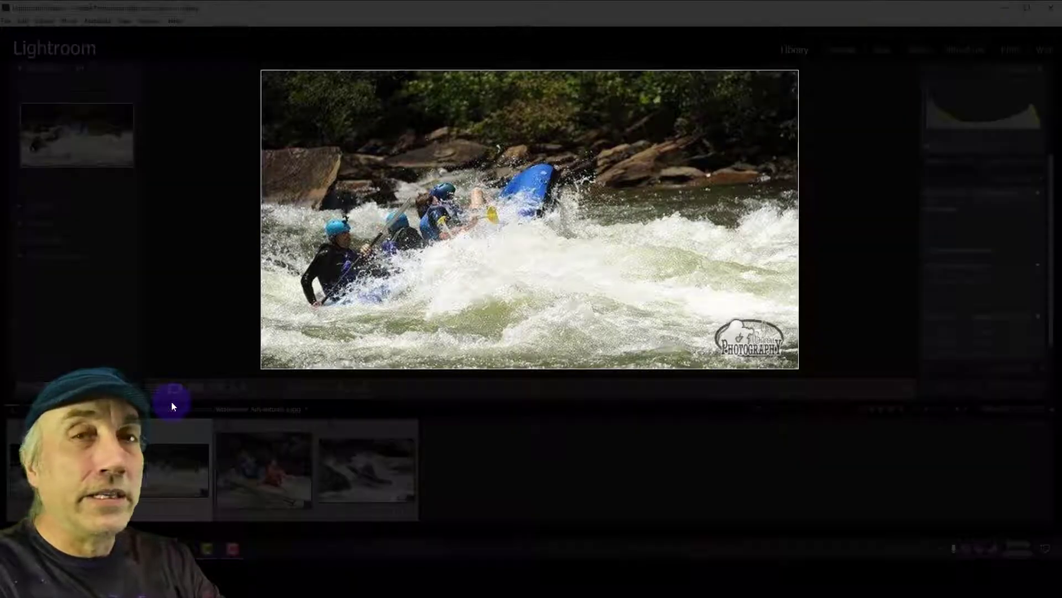
key("l")
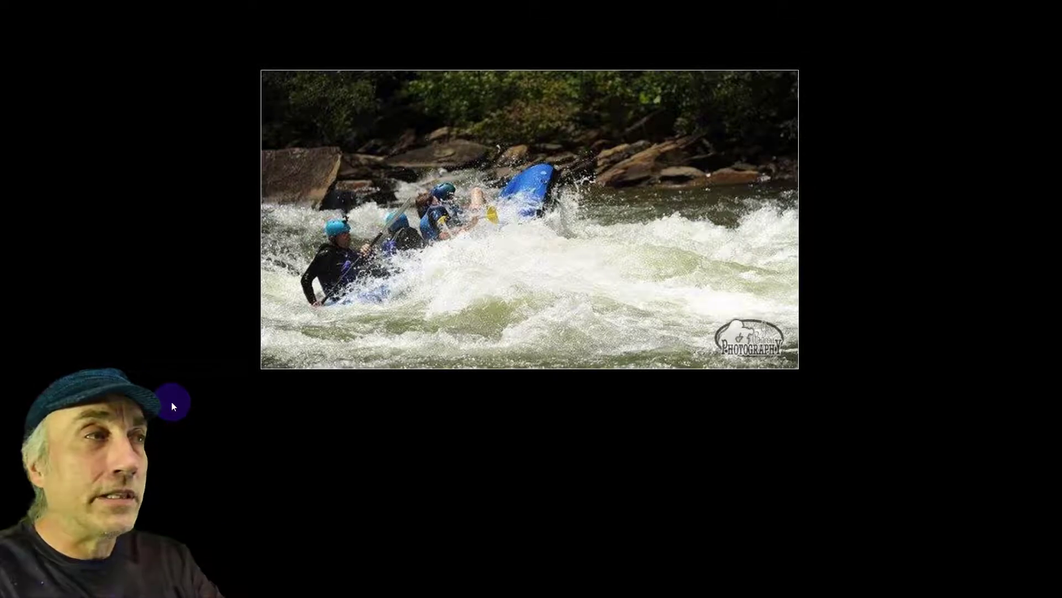
Step: Restore normal lighting, display All Photographs from the catalog in the grid, and browse through to the last photos
key("l")
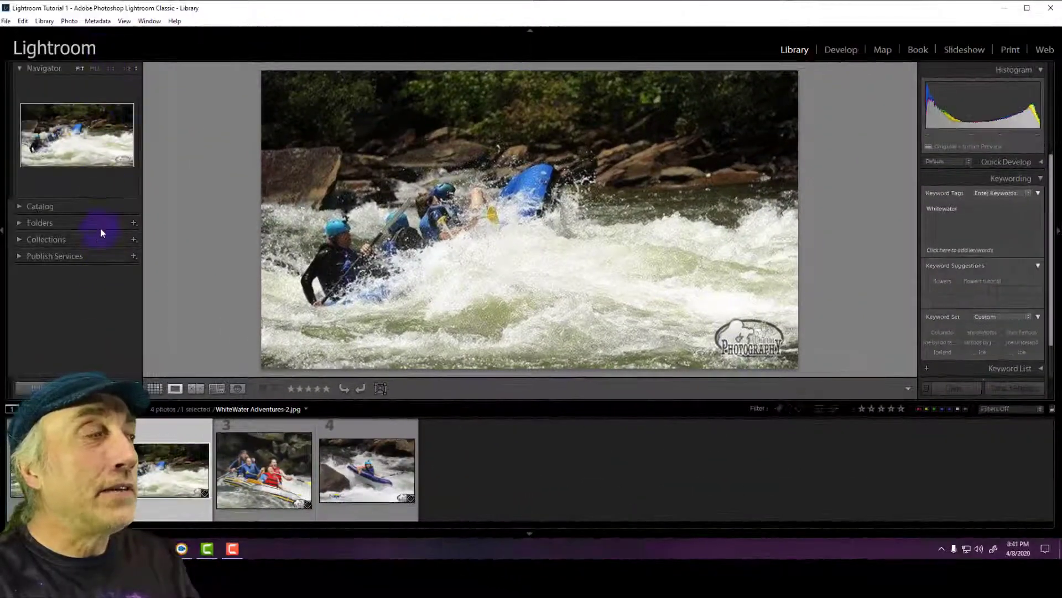
left_click(18, 207)
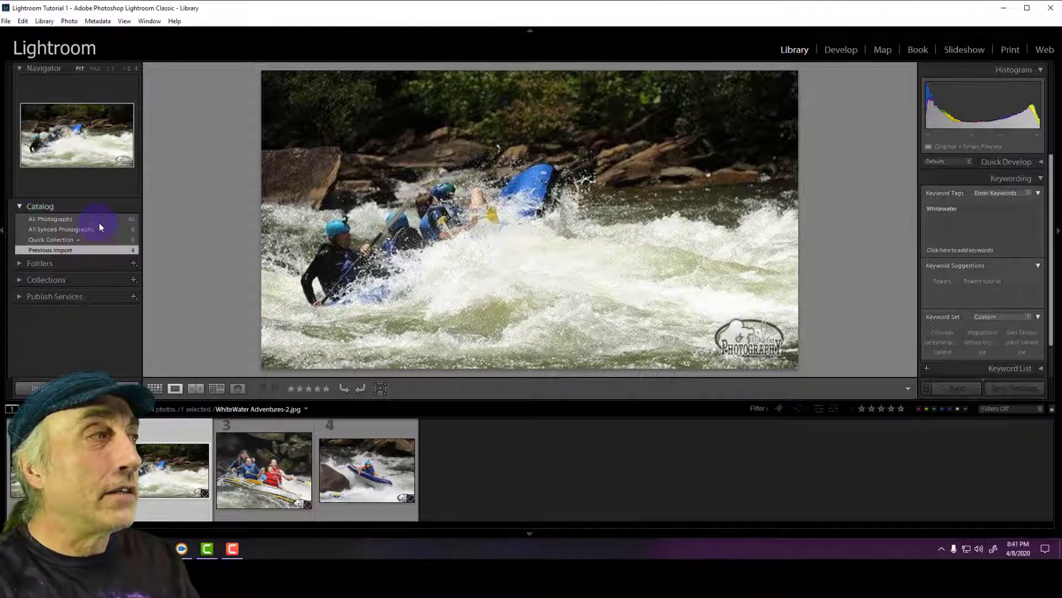
left_click(62, 221)
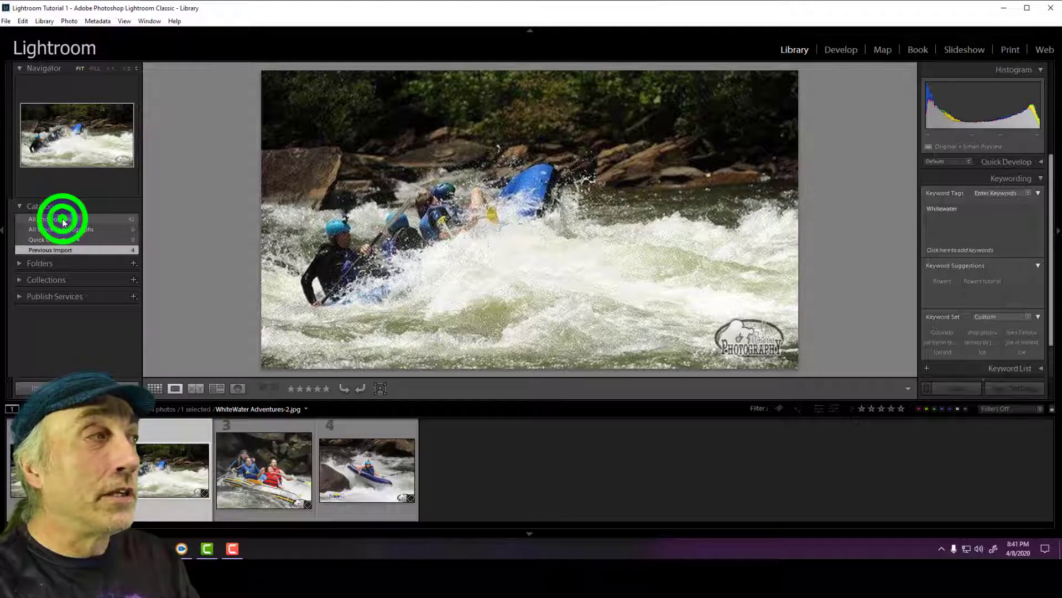
double_click(356, 225)
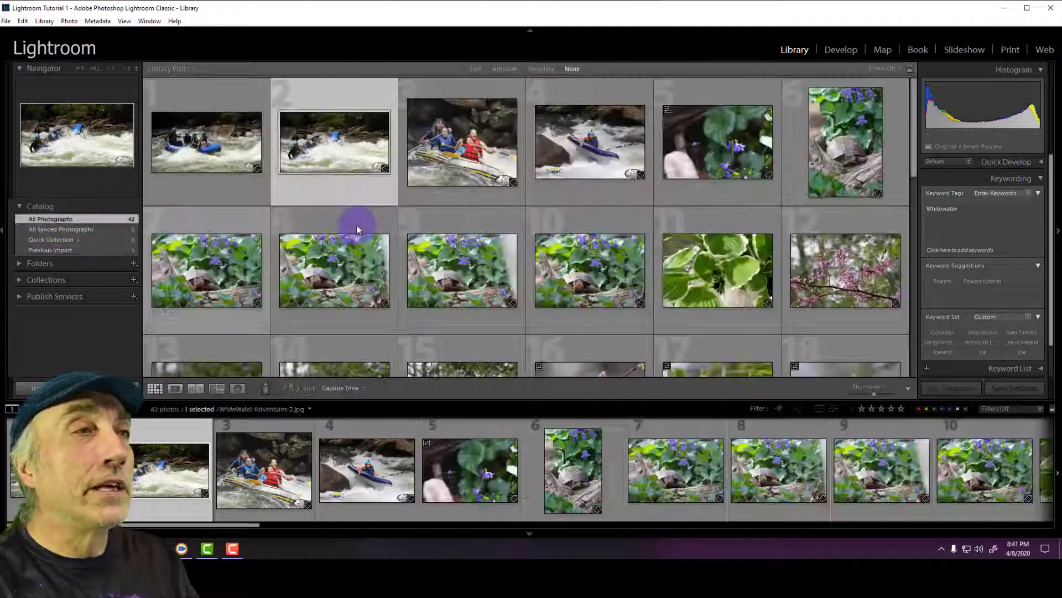
scroll(357, 226, "down", 5)
scroll(357, 222, "down", 5)
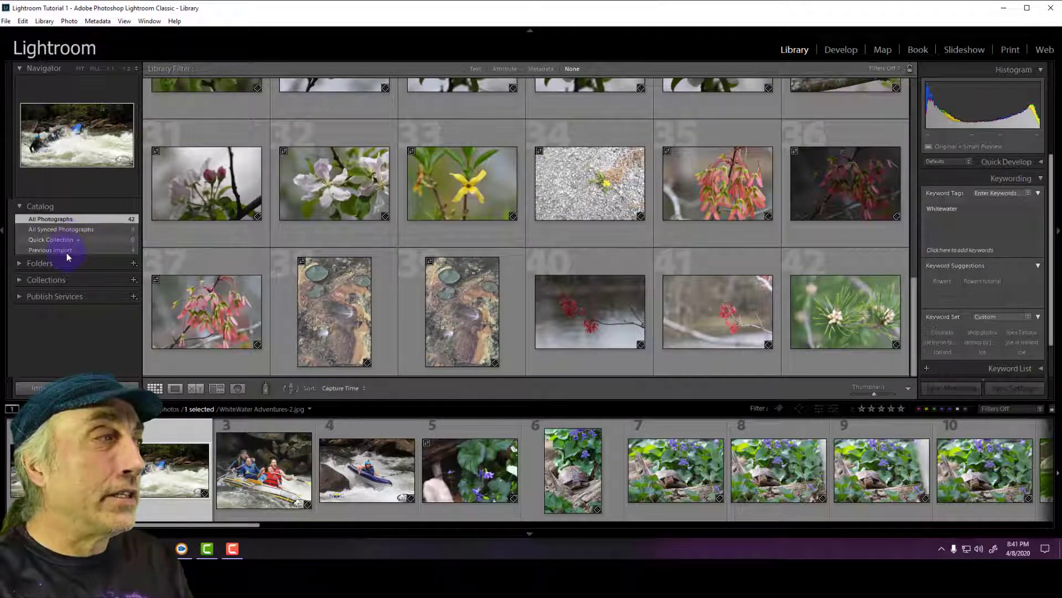
Step: Expand the catalog's folder list and both drives, Local Disk (C:) and 2019-4TB-HD (F:), down to their photo folders
left_click(20, 265)
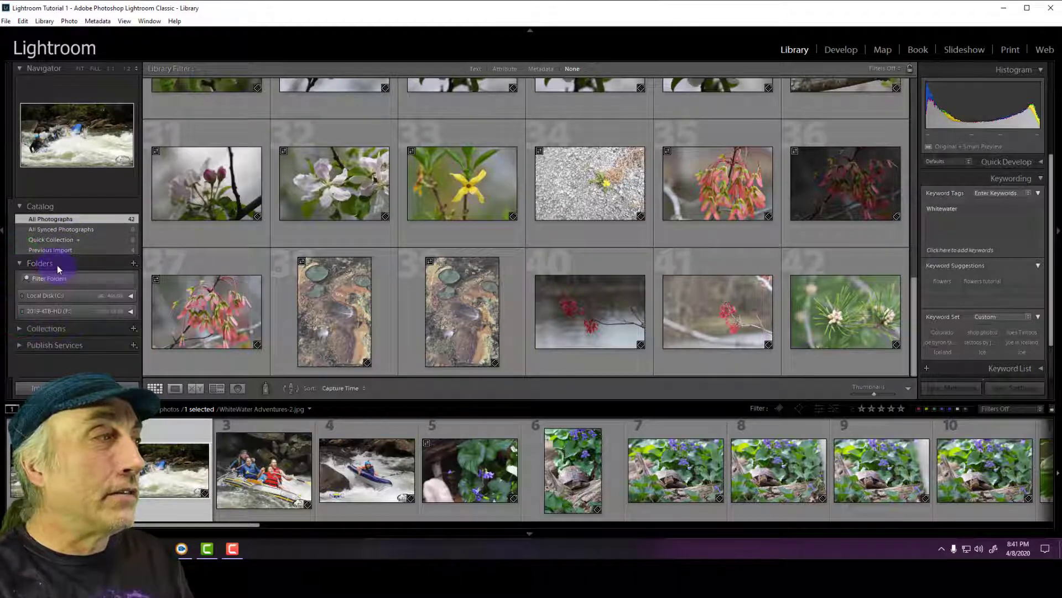
left_click(130, 297)
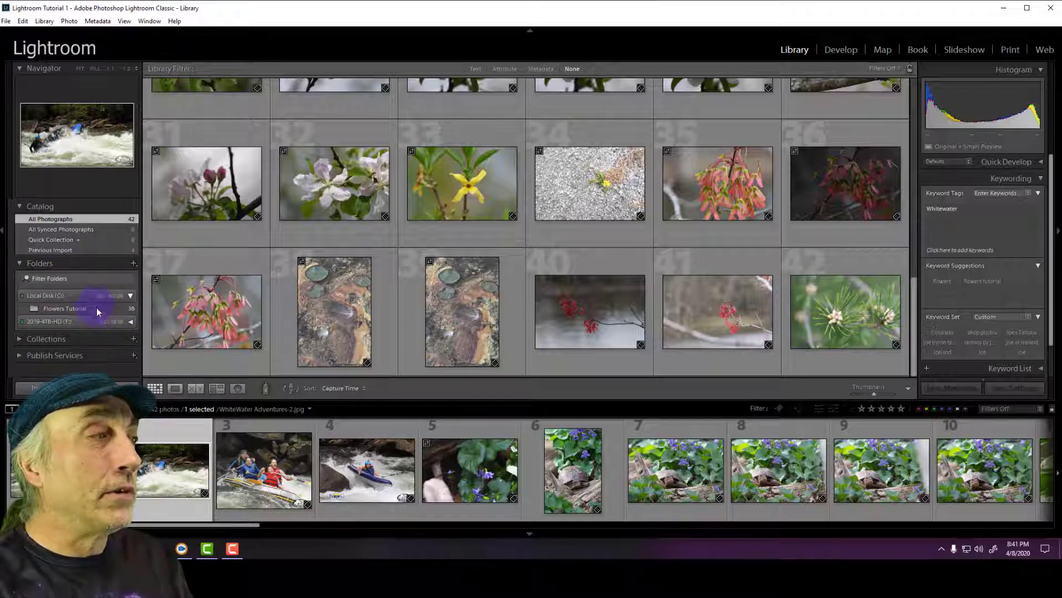
left_click(126, 321)
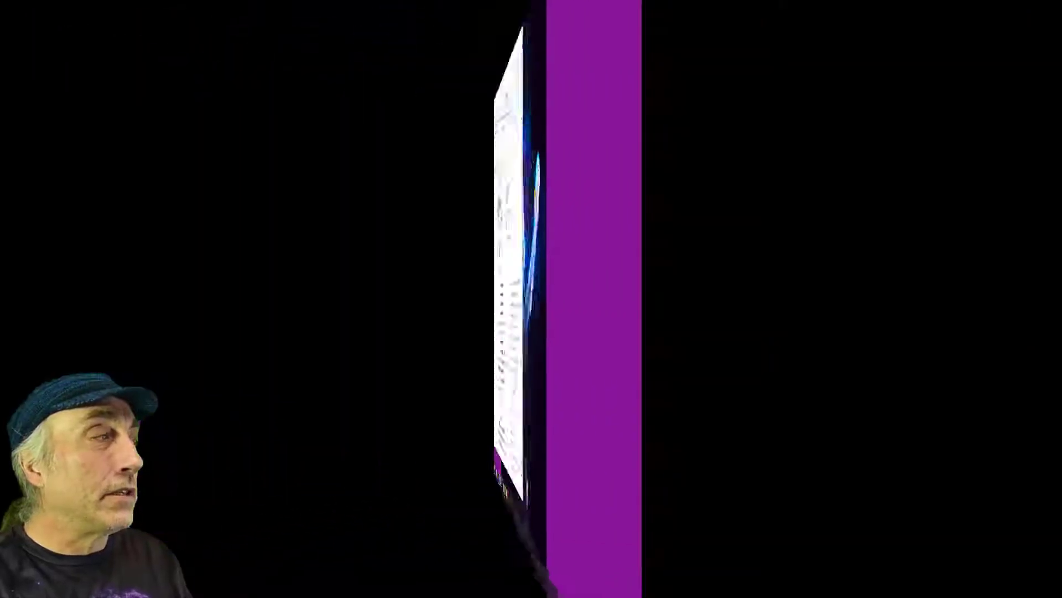
Step: In File Explorer, browse Local Disk (C:) to Lightroom Catalogs, Lightroom Tutorial 1, and open the Flowers Tutorial folder
left_click(341, 164)
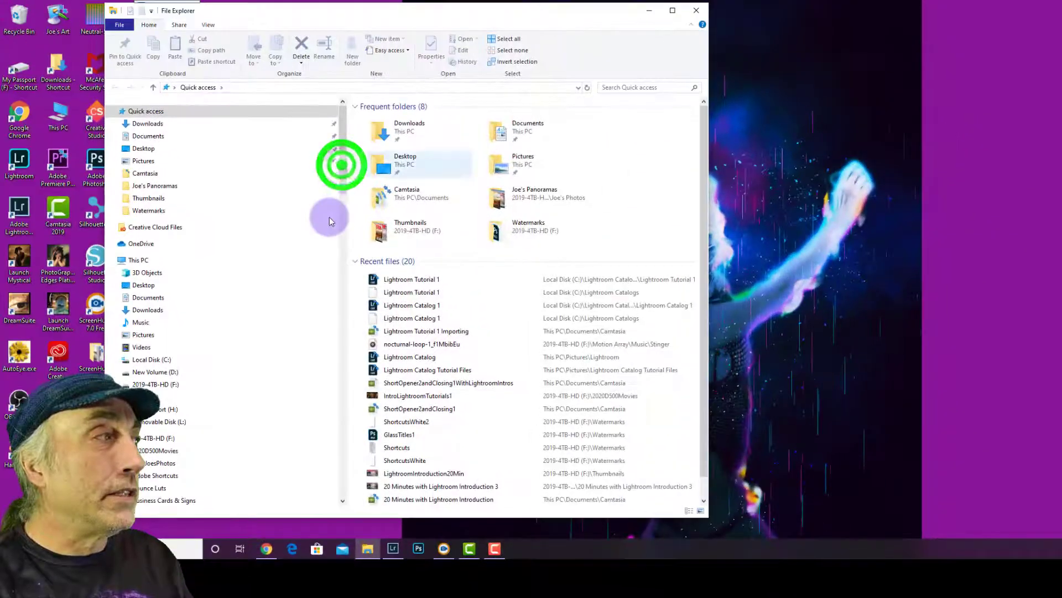
scroll(268, 201, "down", 6)
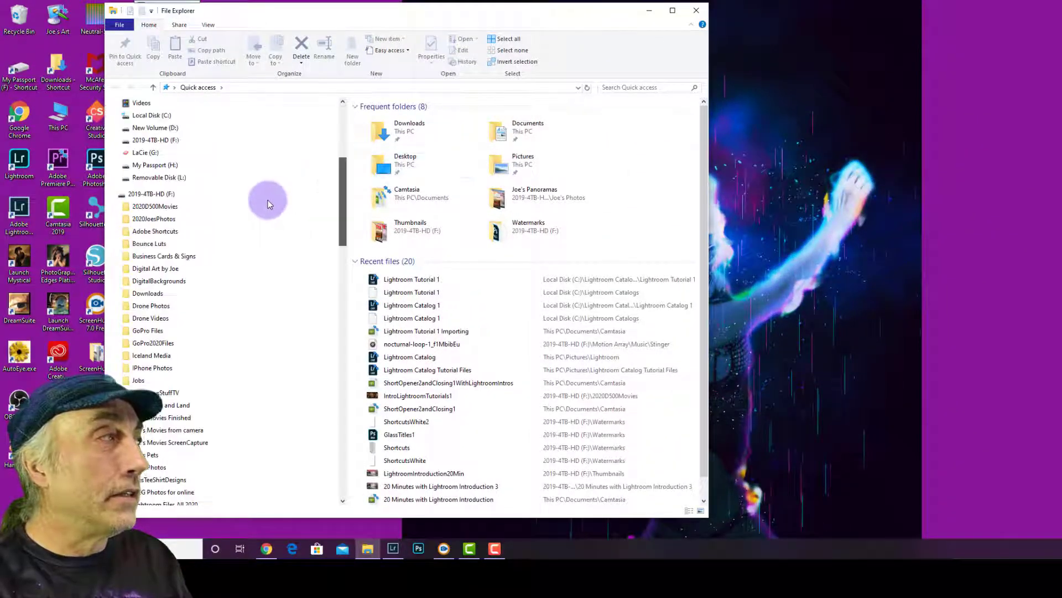
scroll(157, 161, "up", 1)
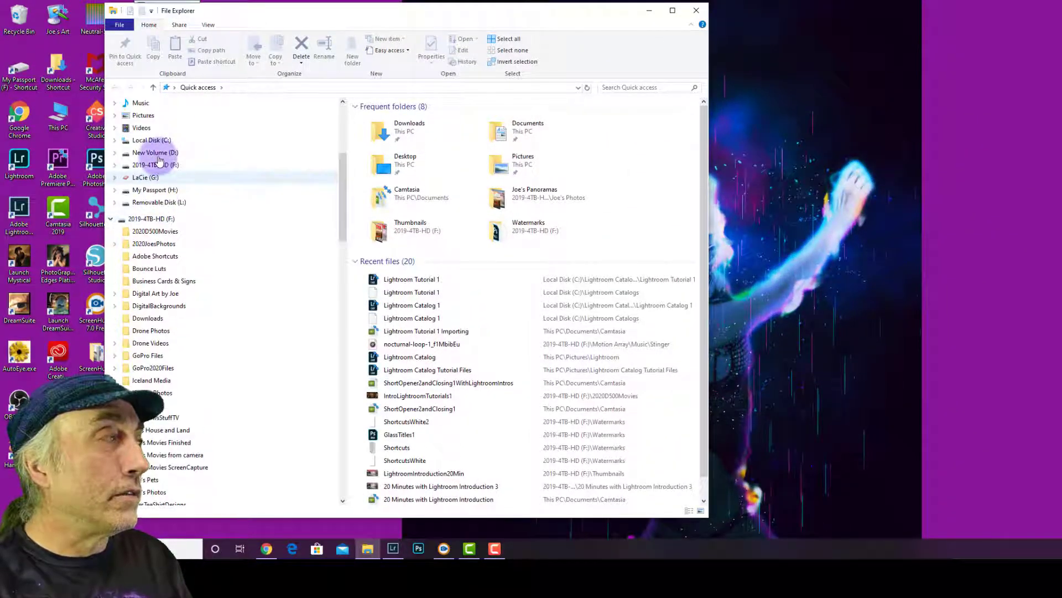
left_click(154, 142)
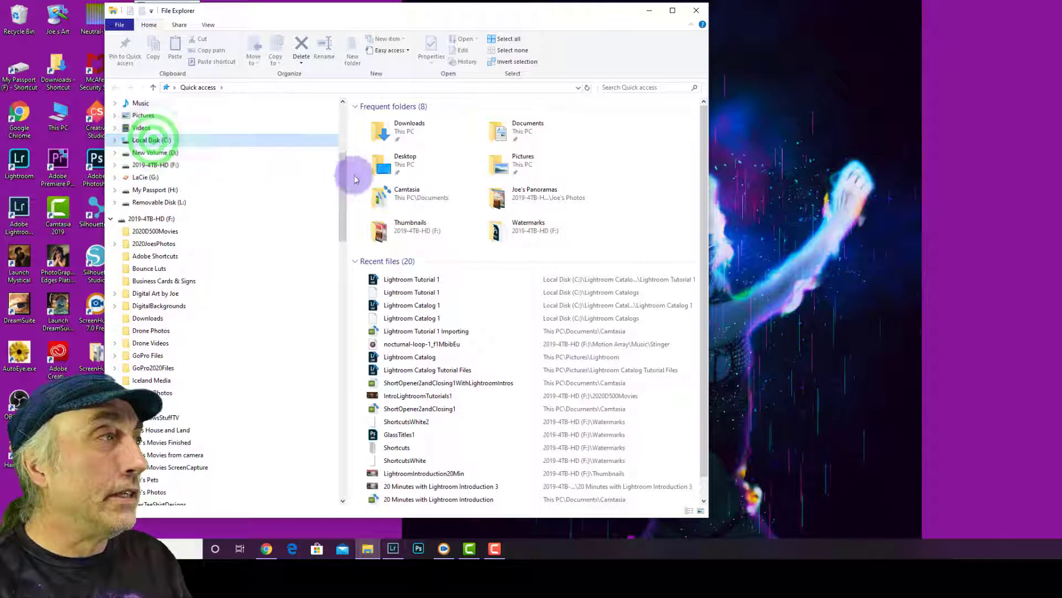
left_click(408, 119)
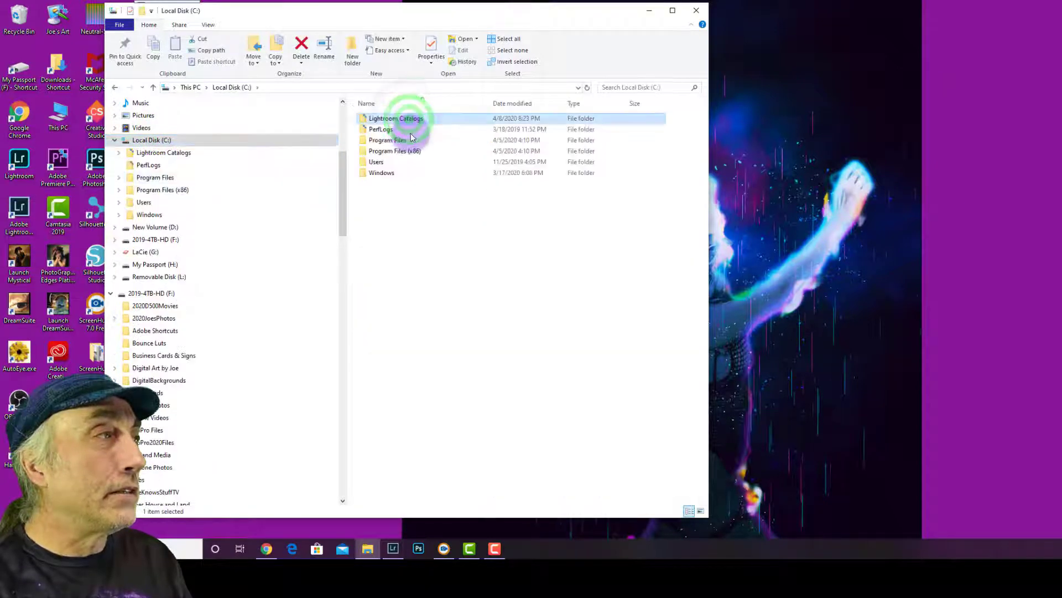
double_click(404, 130)
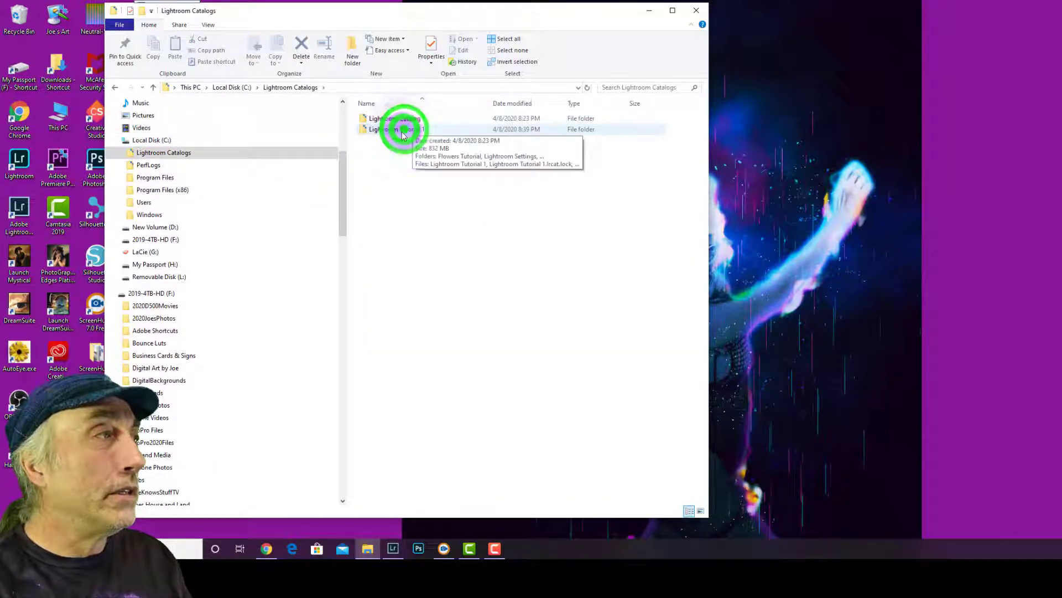
double_click(399, 128)
double_click(395, 120)
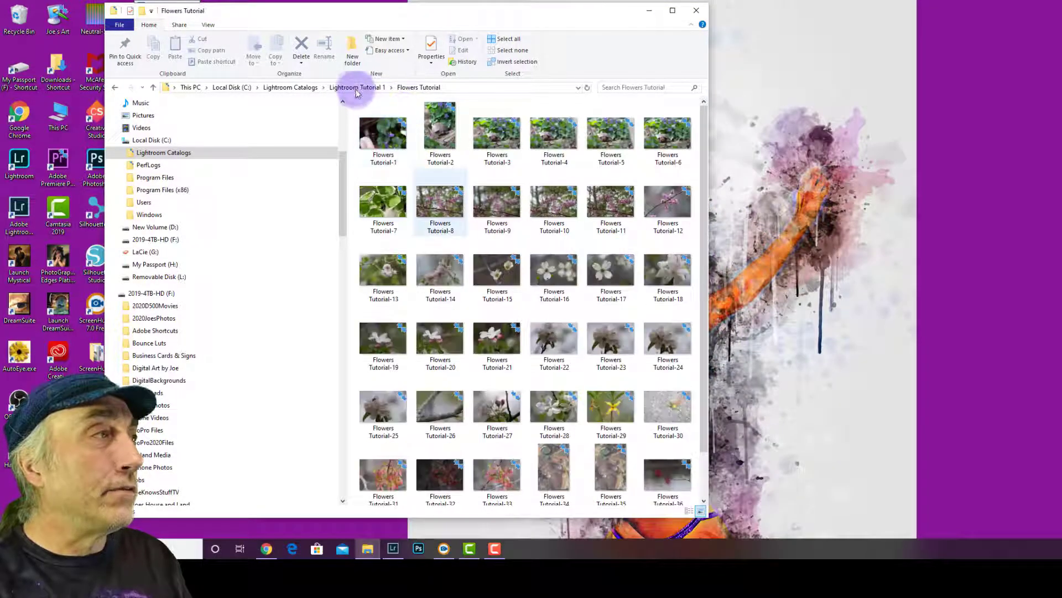
Step: Move the Flowers Tutorial folder out of the Lightroom Tutorial 1 folder onto the desktop, and switch to Lightroom
left_click(344, 87)
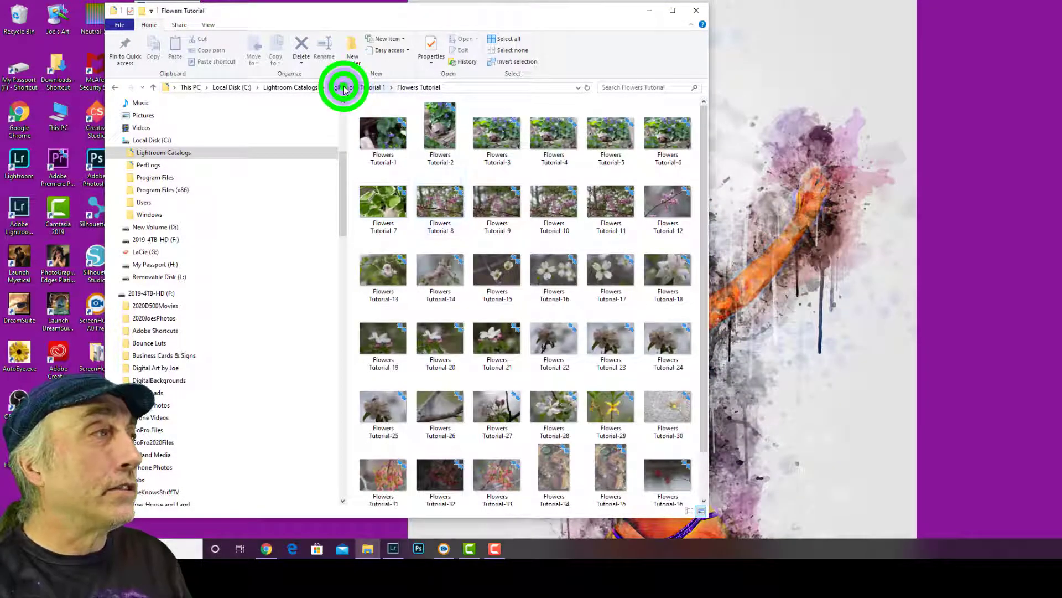
left_click(379, 117)
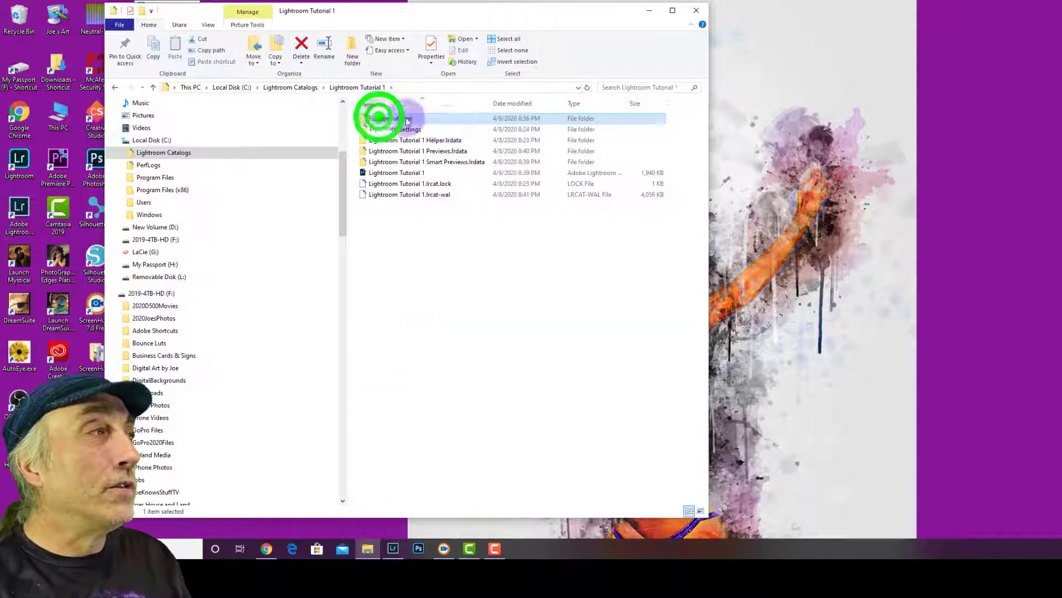
left_click_drag(1027, 163, 443, 130)
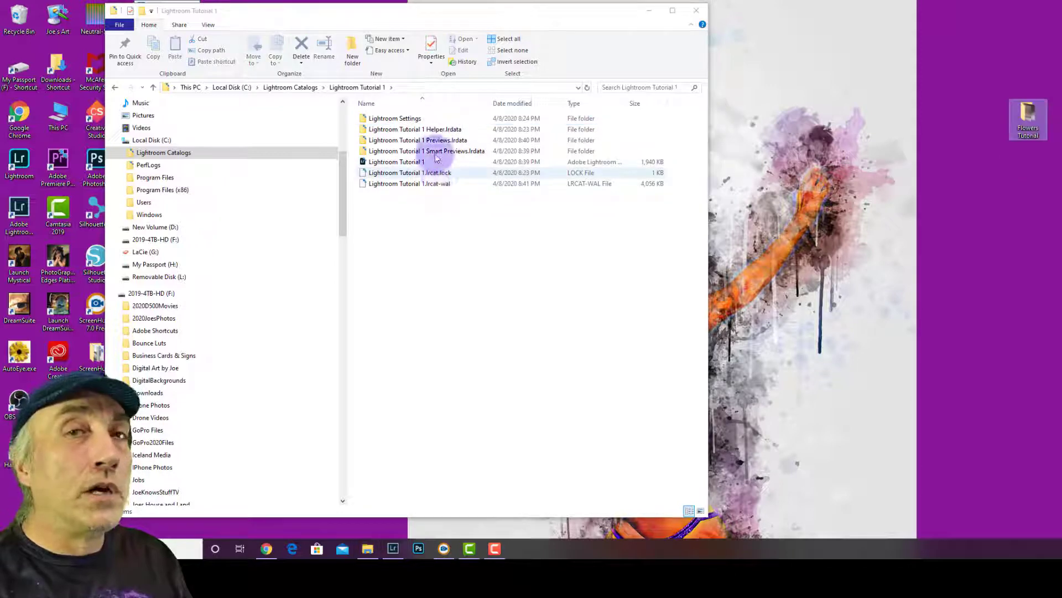
left_click(436, 183)
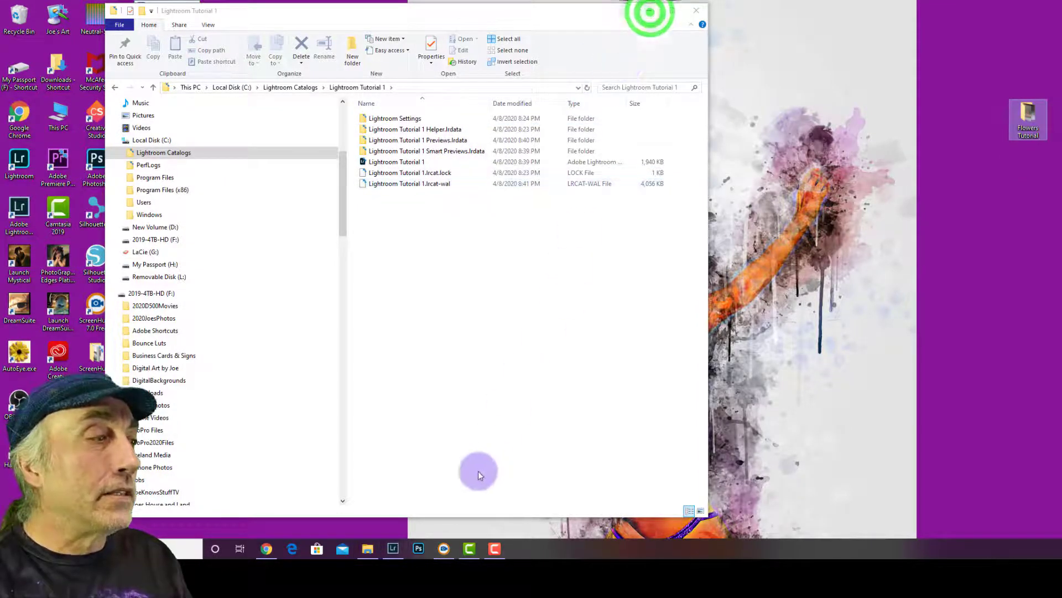
left_click(395, 548)
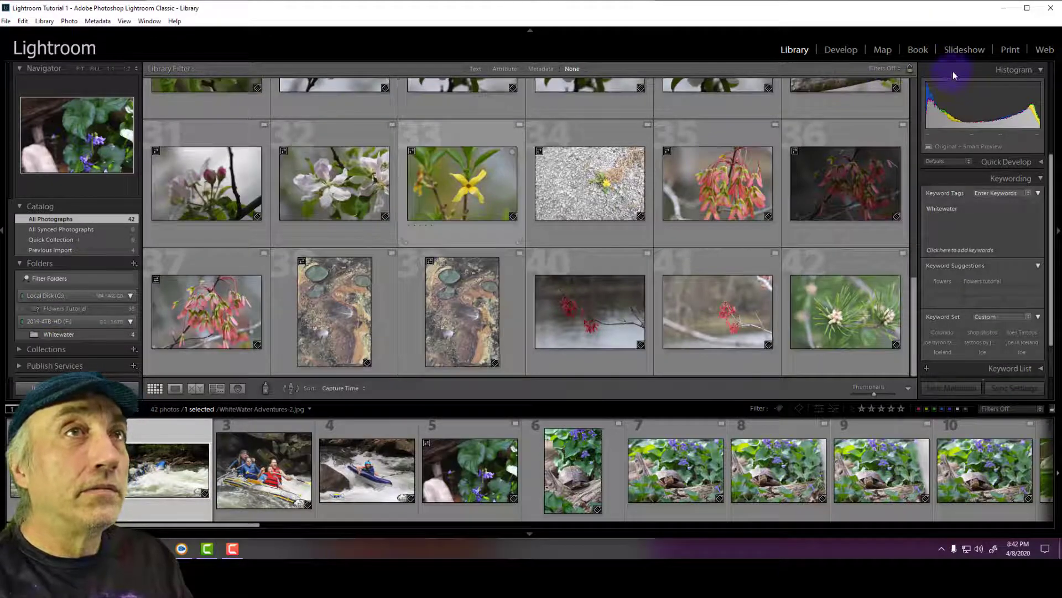
Step: Return to File Explorer, move the Flowers Tutorial folder from the desktop back into Lightroom Tutorial 1, and switch to Lightroom
left_click(1002, 15)
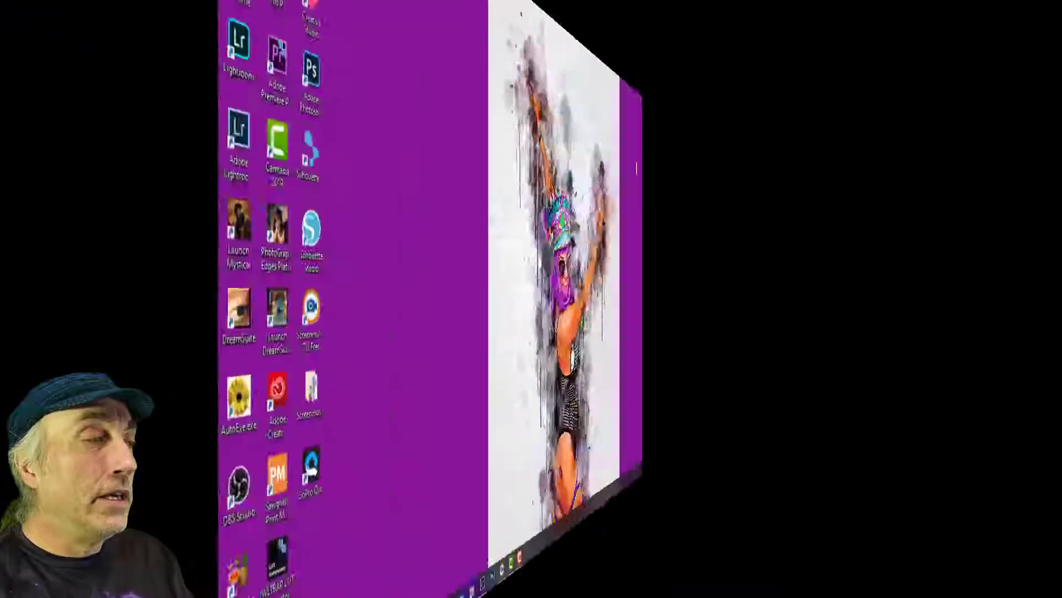
left_click(365, 549)
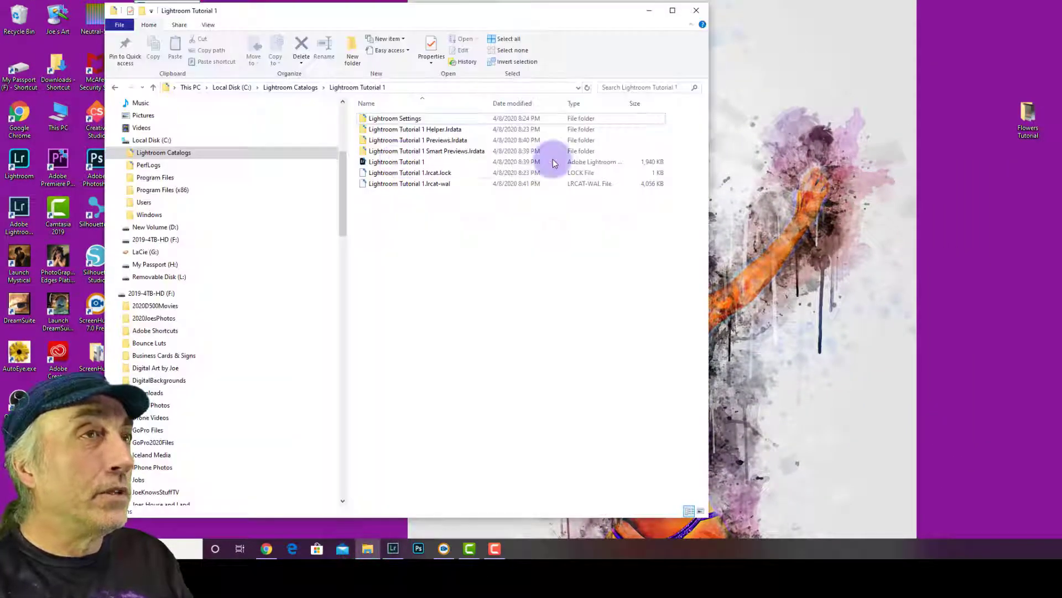
left_click(554, 162)
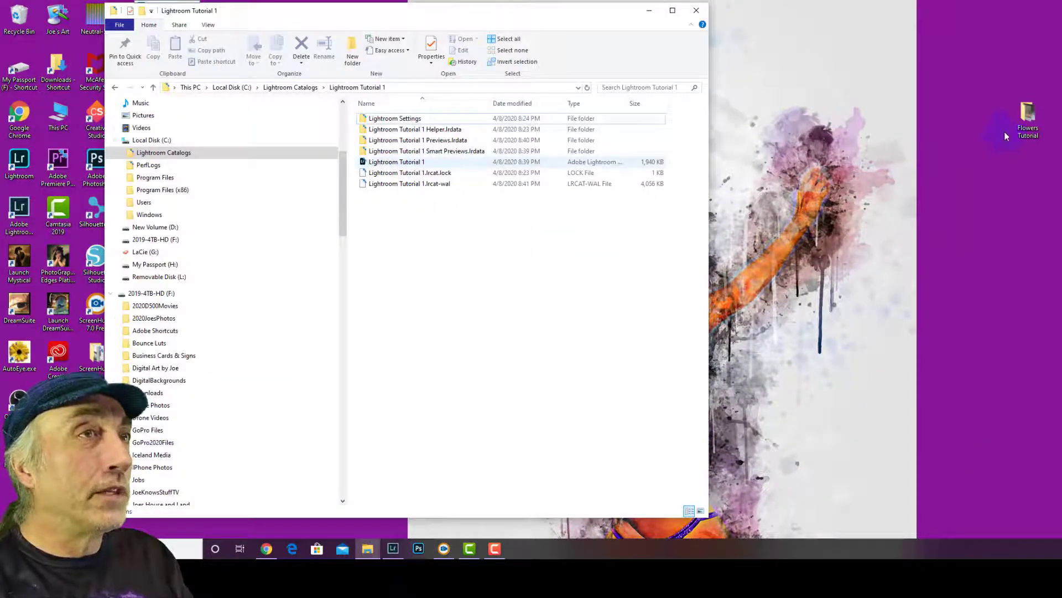
left_click_drag(1030, 118, 450, 246)
left_click(649, 10)
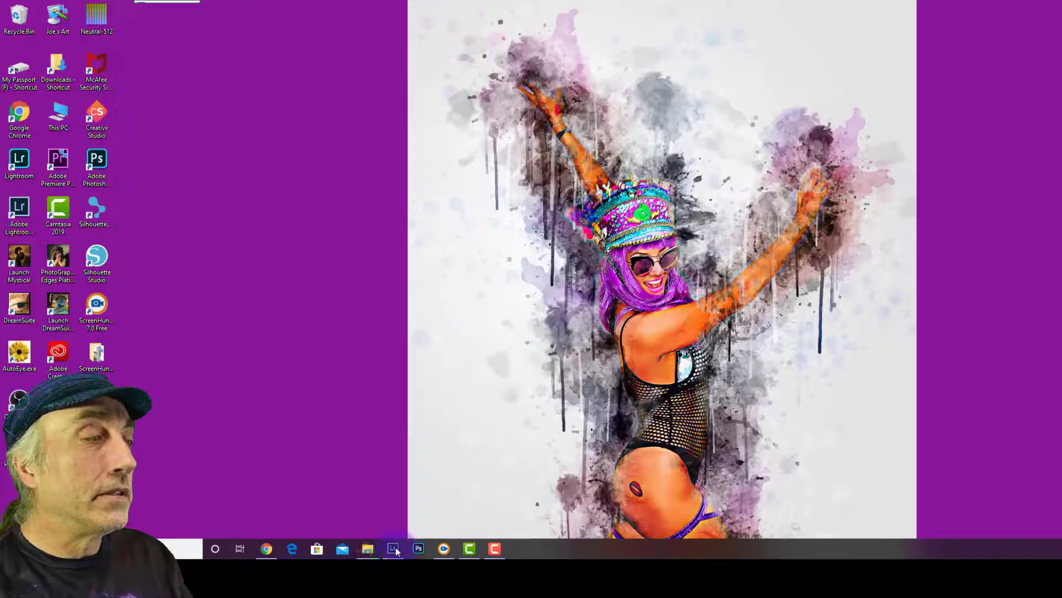
left_click(393, 548)
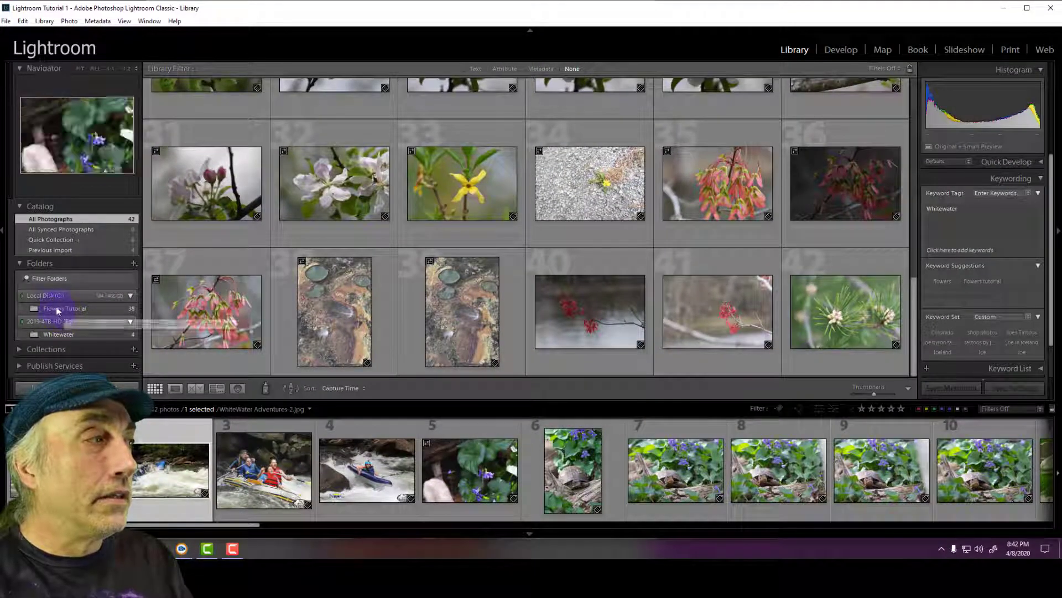
Step: Show the Flowers Tutorial folder and compare the third and sixth turtle photos side by side in Compare view
left_click(56, 308)
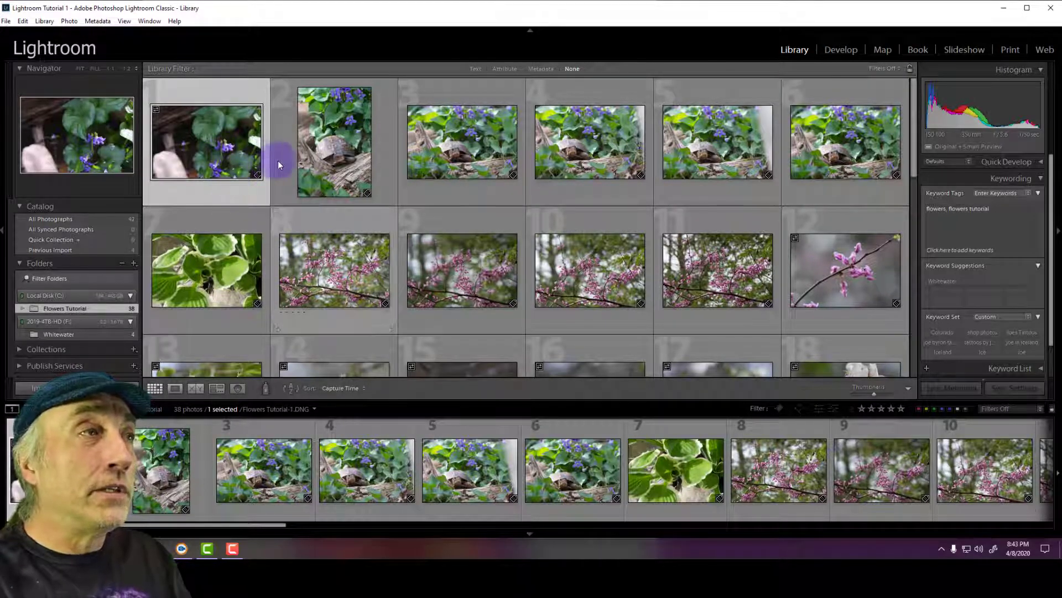
left_click(447, 148)
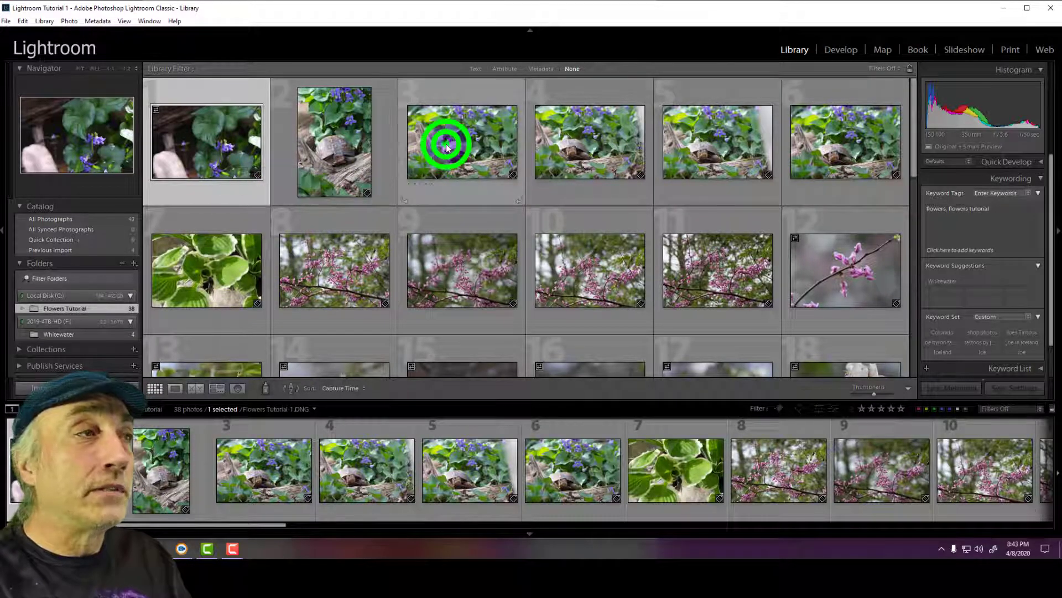
left_click(176, 392)
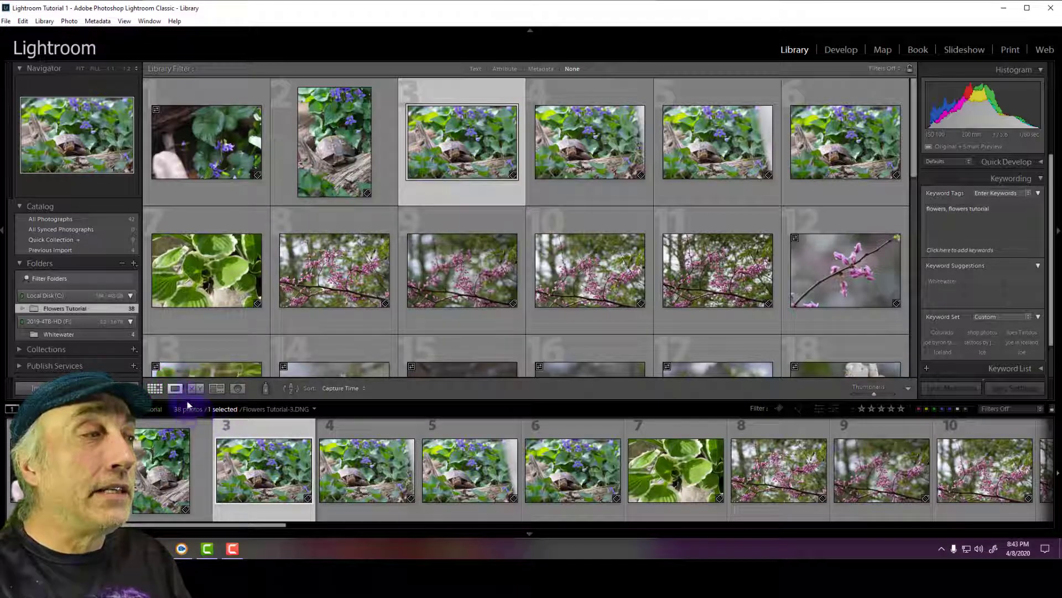
left_click(564, 467, "ctrl")
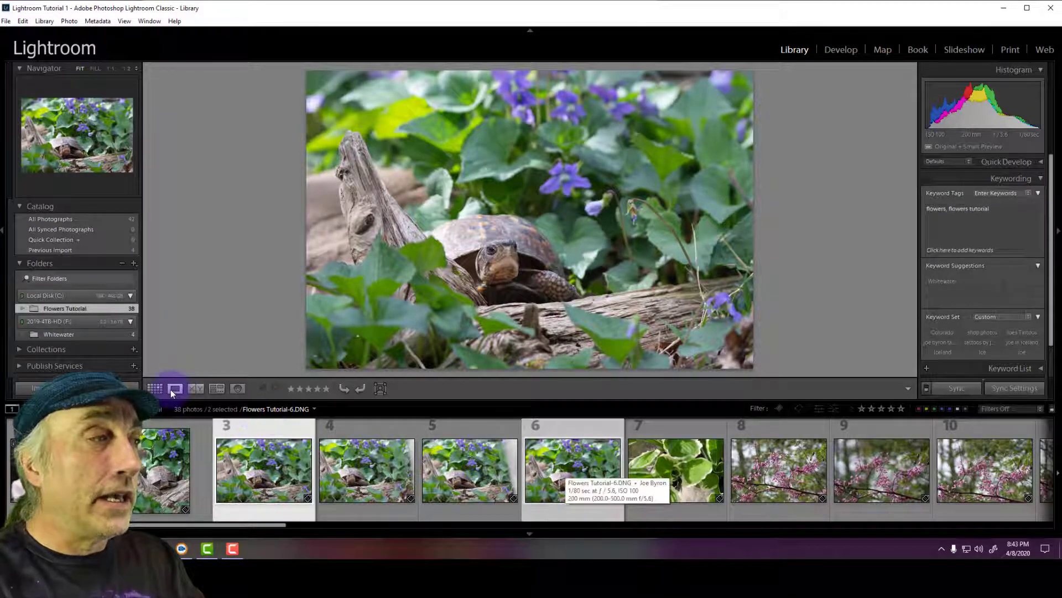
left_click(193, 390)
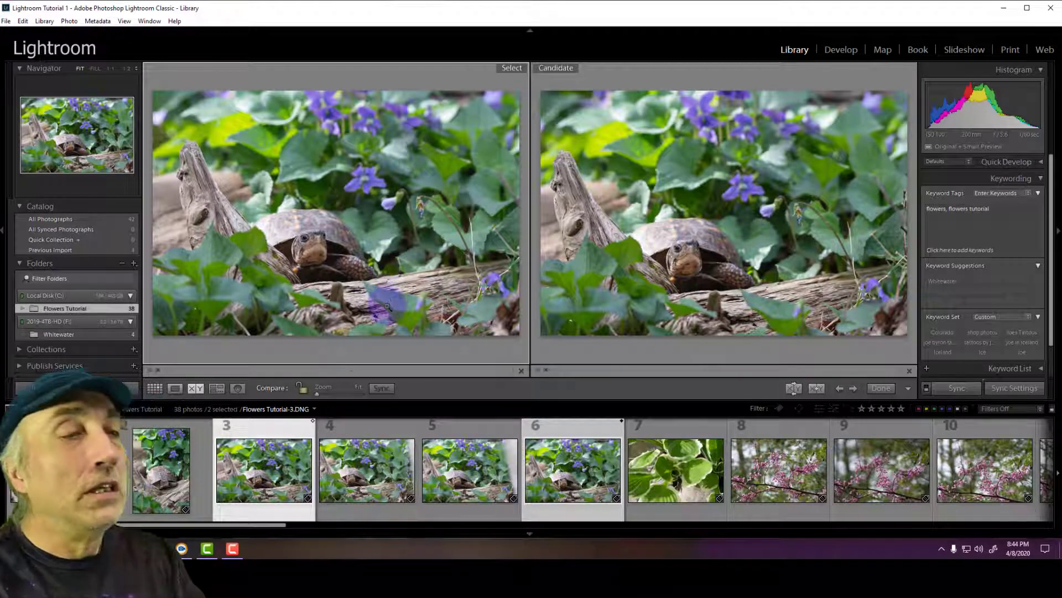
Step: Return to the grid and vary the thumbnail size between smallest and largest, ending with two large photos per row
key("g")
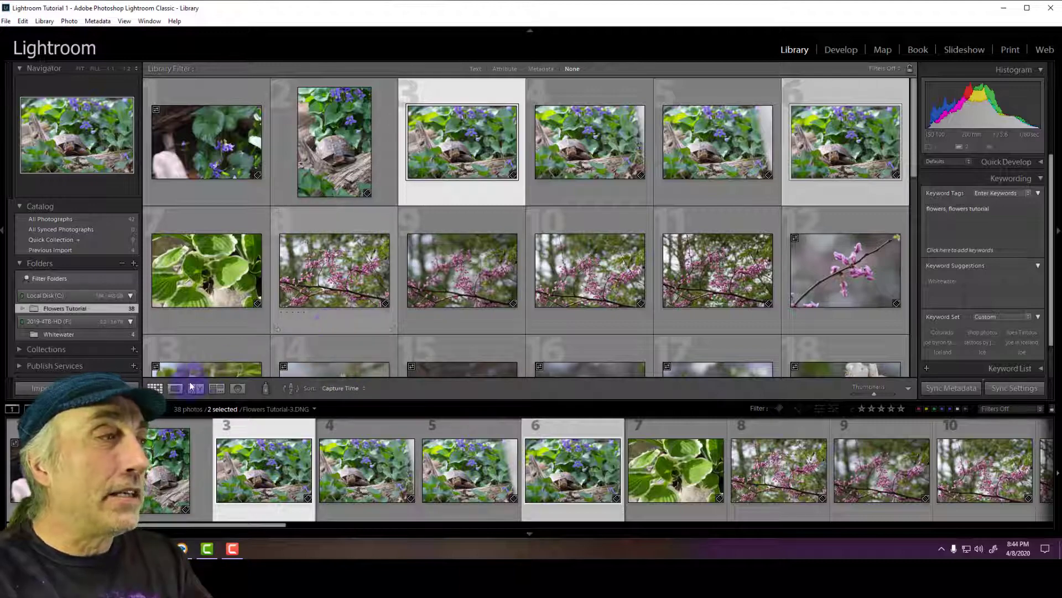
left_click(873, 393)
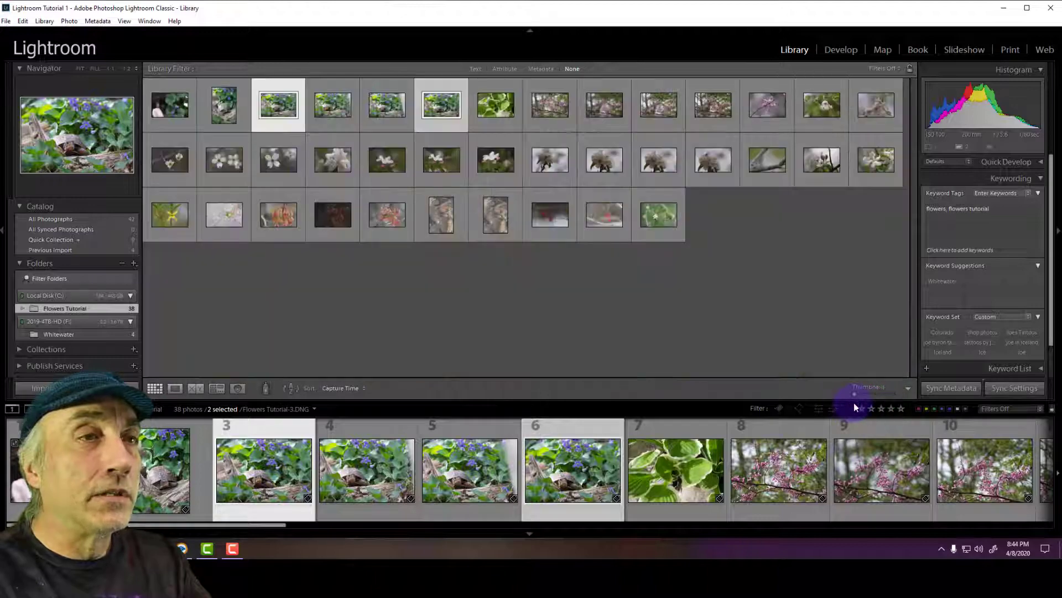
left_click_drag(867, 403, 885, 397)
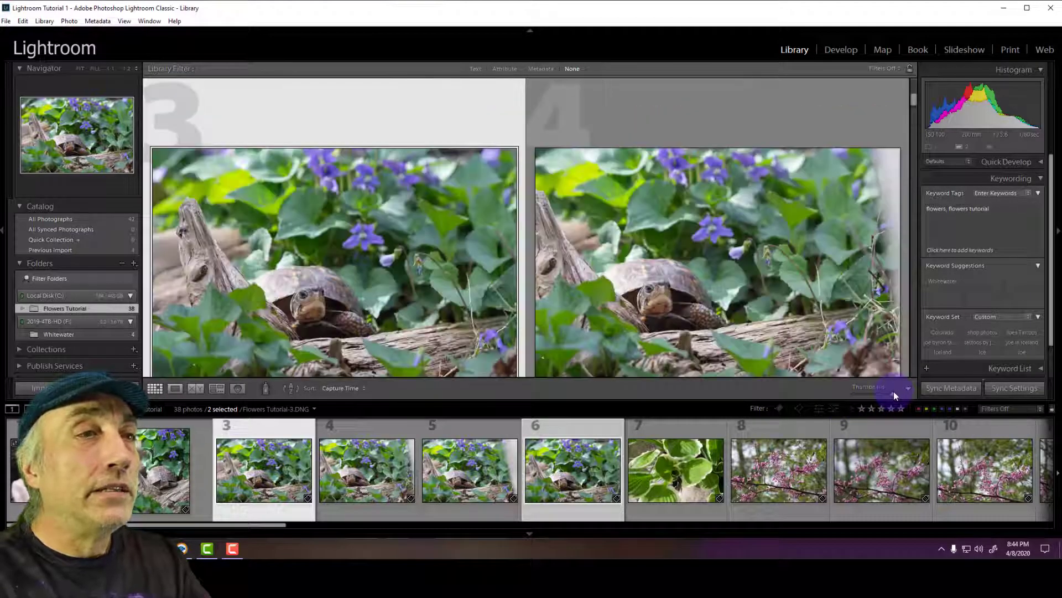
left_click_drag(855, 398, 891, 389)
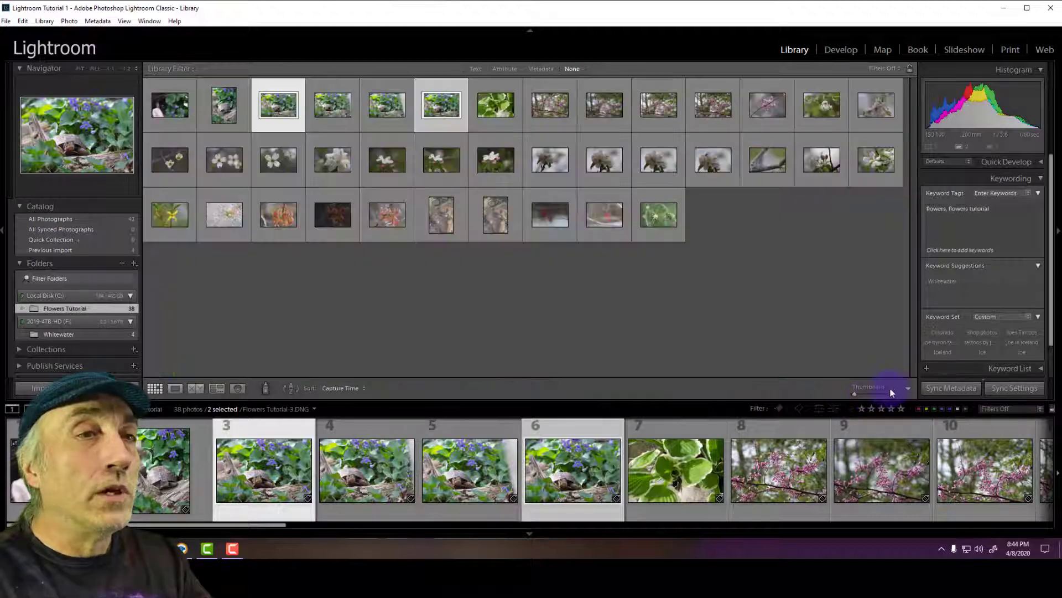
left_click(381, 292)
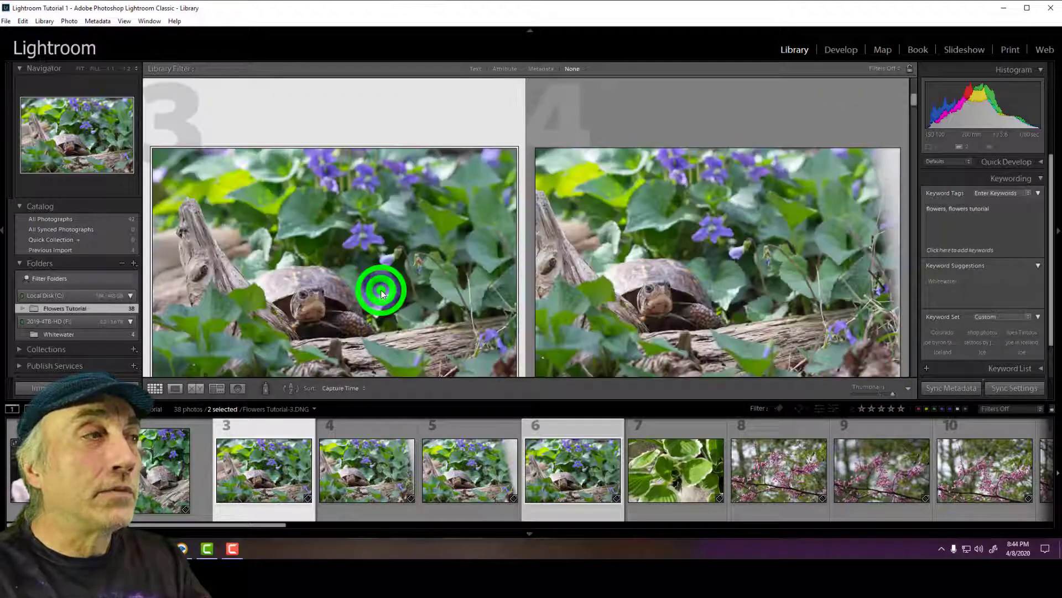
Step: Select the fifth turtle photo and cycle through the Lights Out modes, ending with the full interface restored
left_click(479, 469)
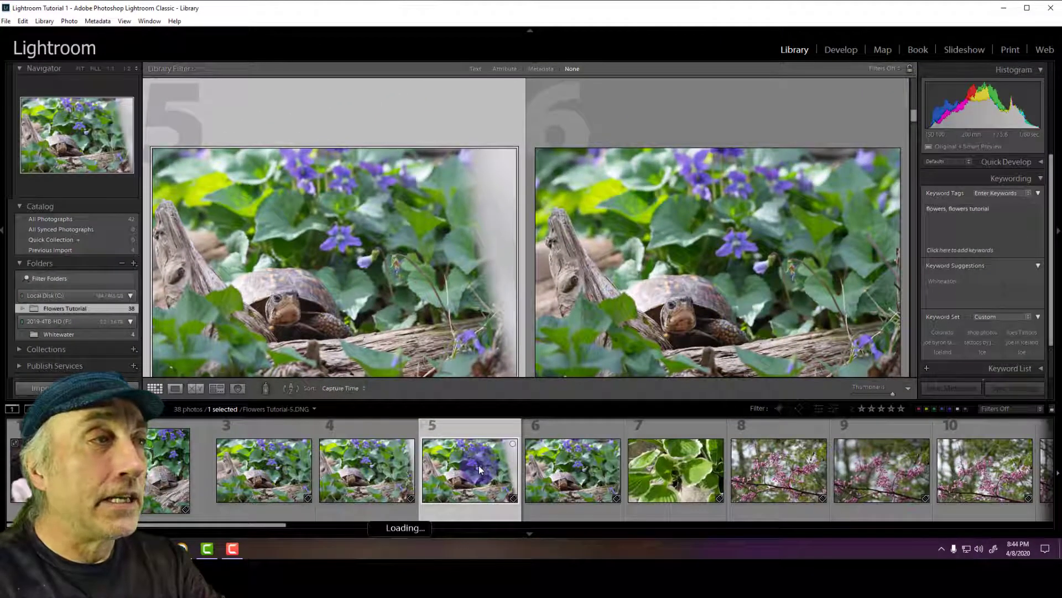
key("l")
key("l")
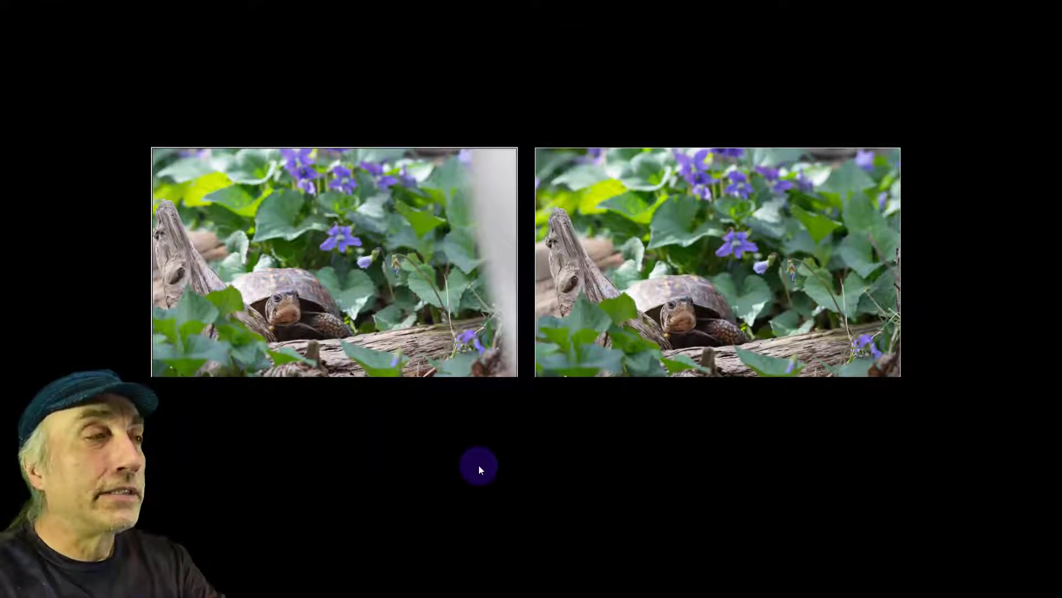
key("l")
key("l")
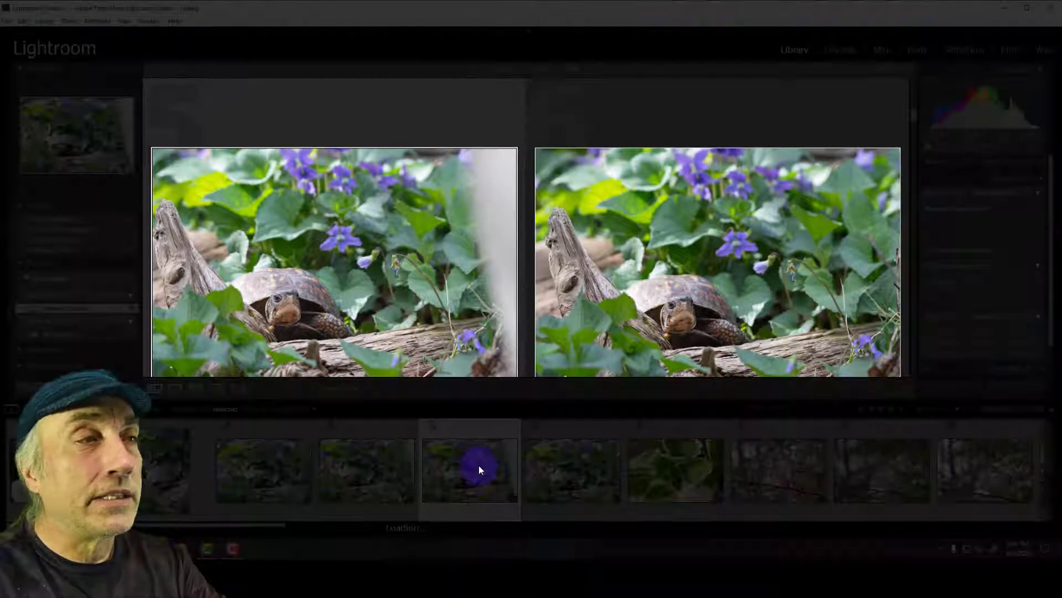
key("l")
key("l")
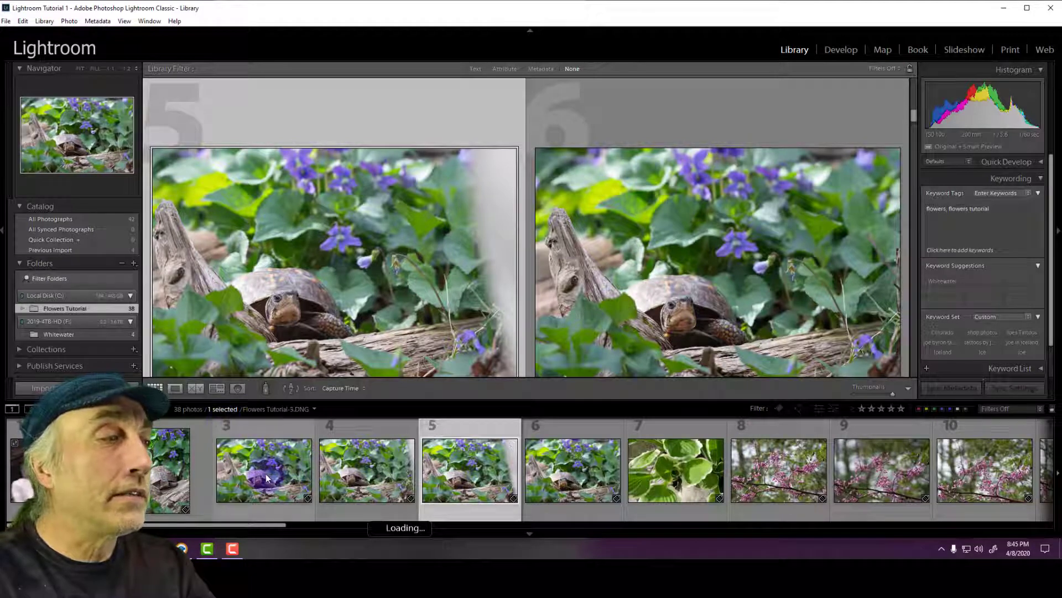
Step: In Compare view, keep the fifth turtle photo as the candidate and compare it with the third photo and the sixth photo
left_click(230, 466)
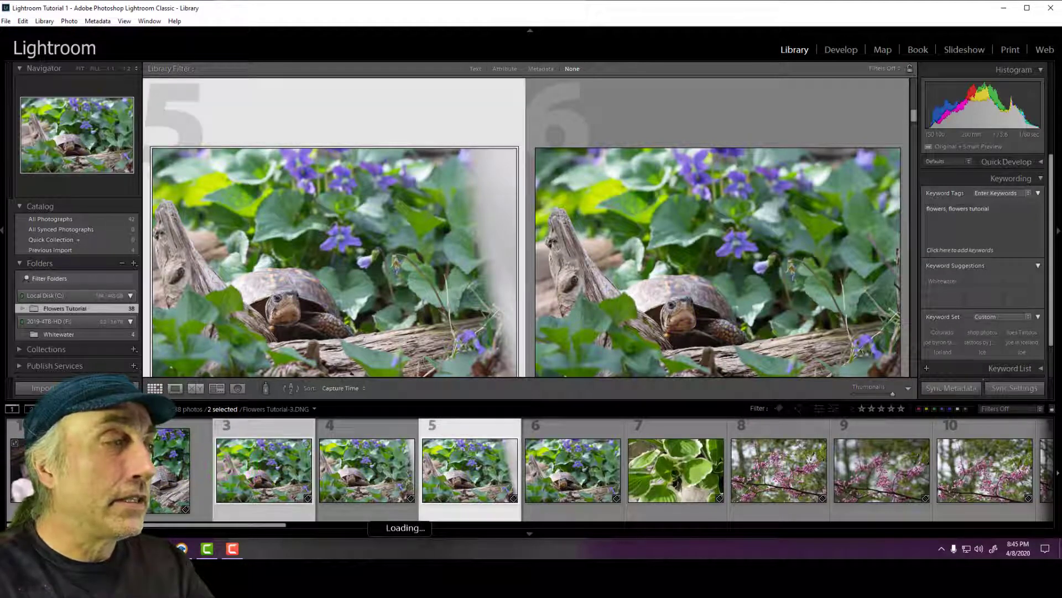
left_click(473, 467, "ctrl")
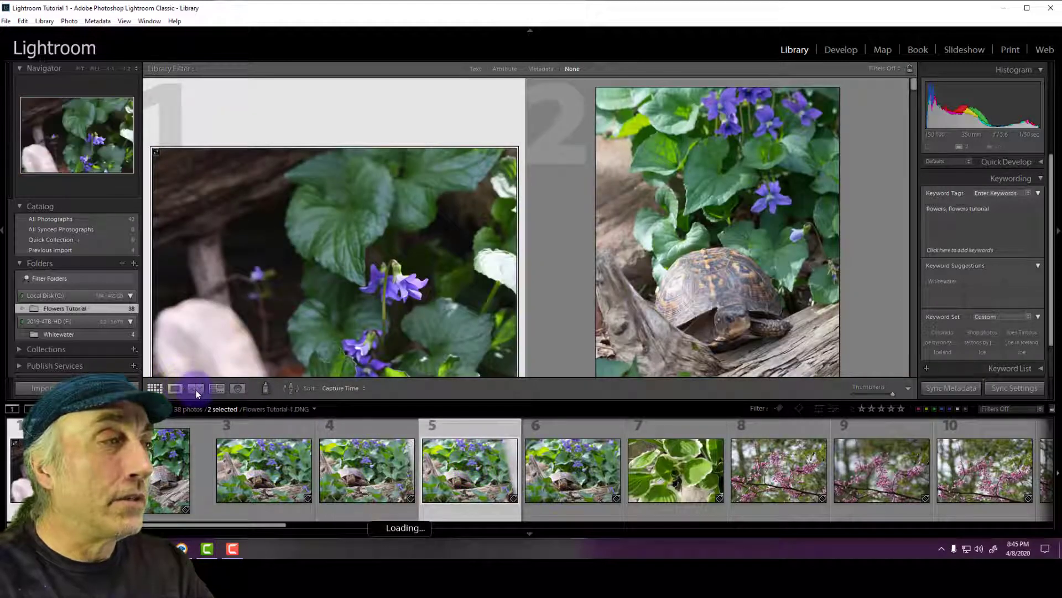
left_click(195, 389)
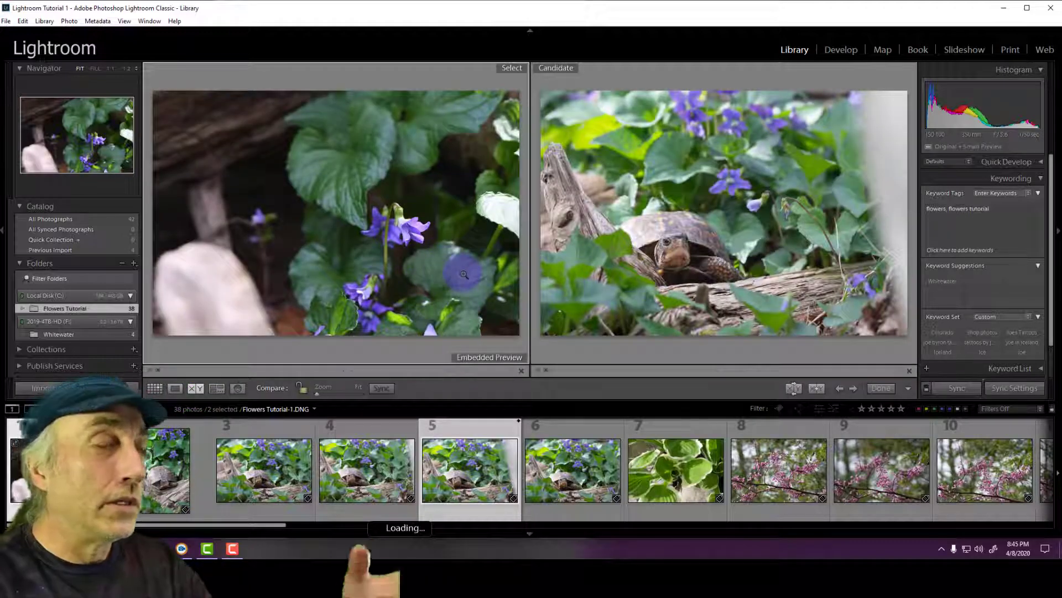
left_click(269, 471)
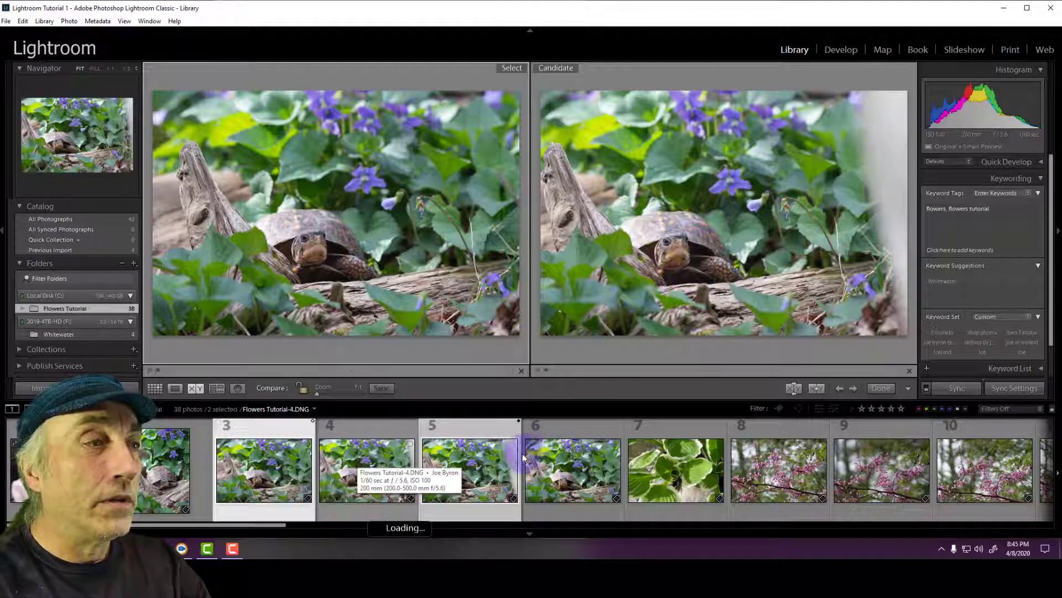
left_click(566, 471)
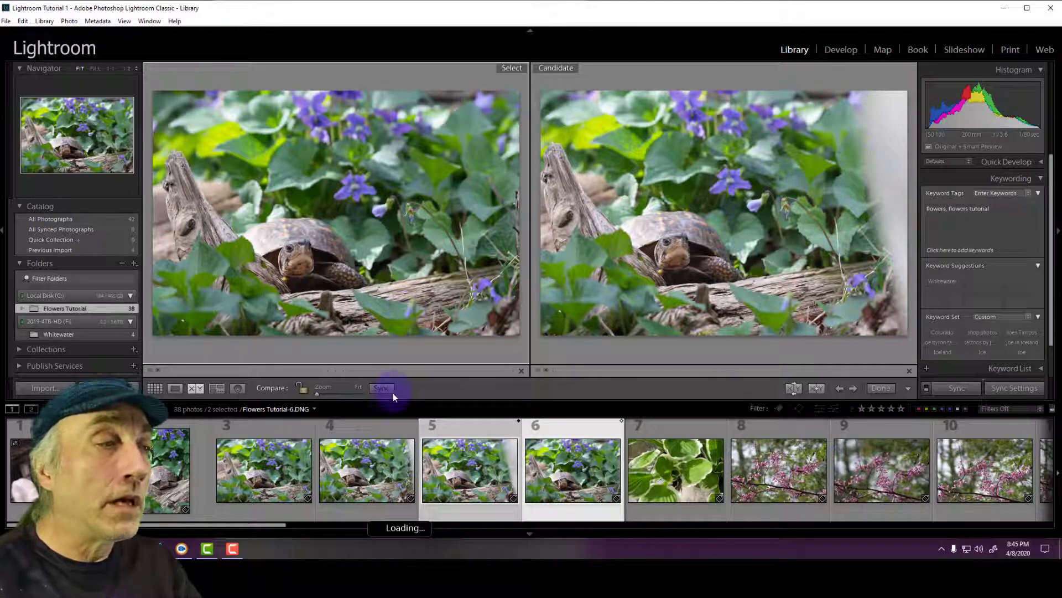
Step: Select the pink blossom photos 8 through 11 in the filmstrip and display them together in Survey view
left_click_drag(256, 525, 433, 529)
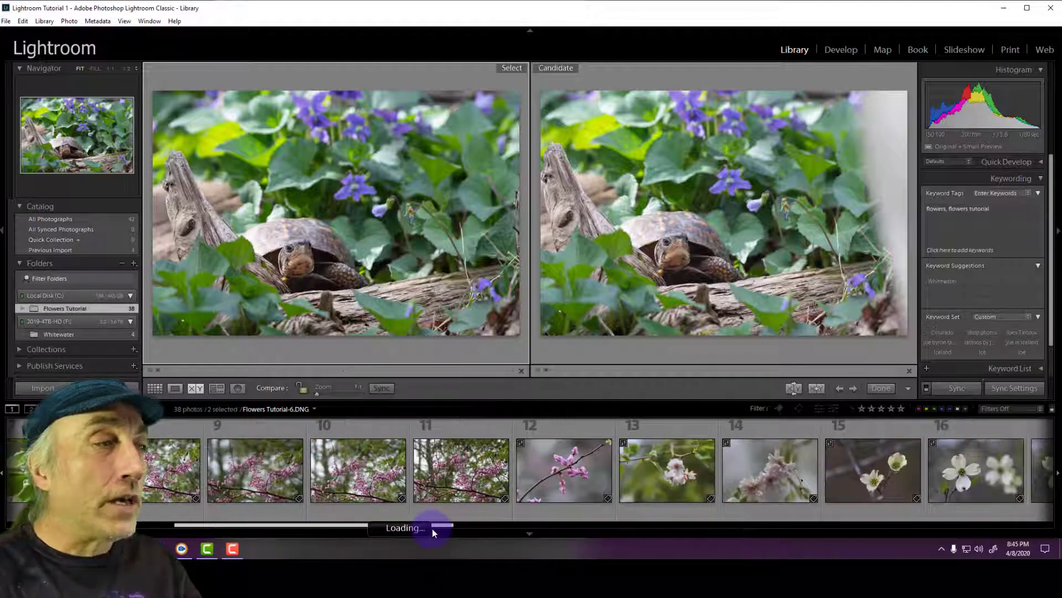
left_click(229, 476)
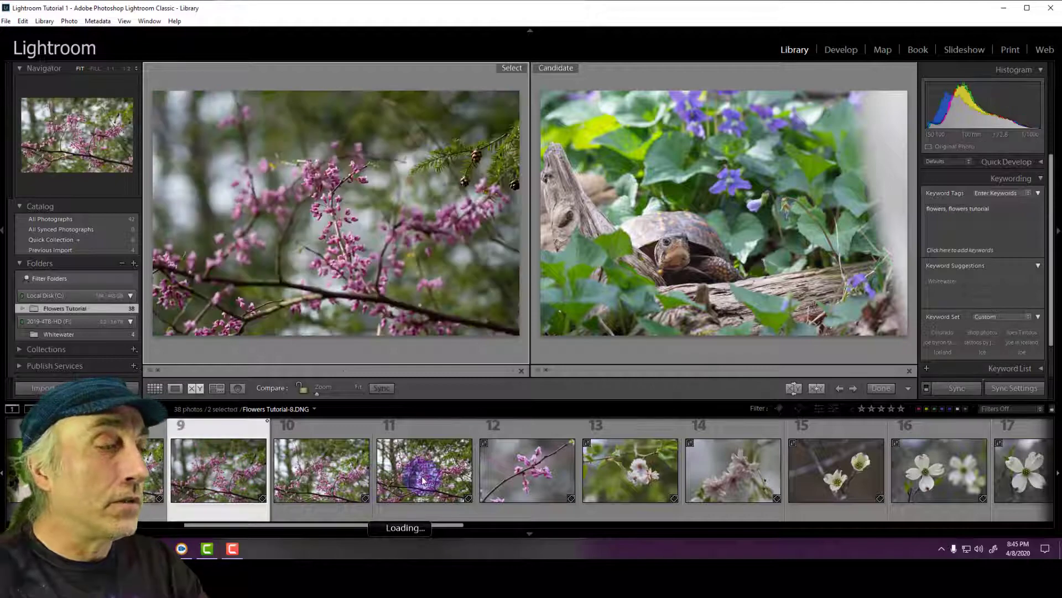
left_click(423, 480)
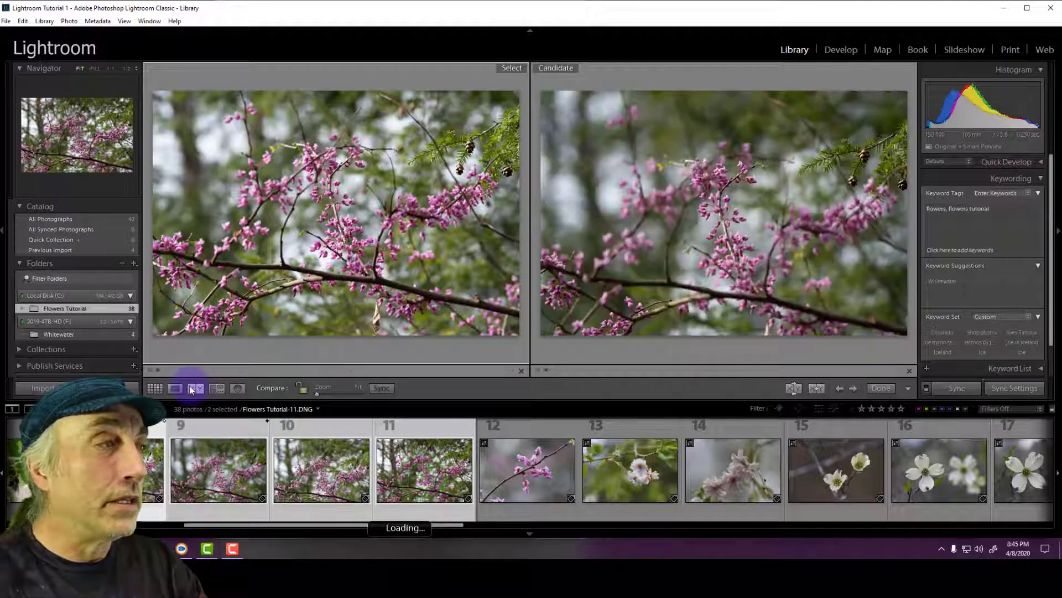
left_click(216, 388)
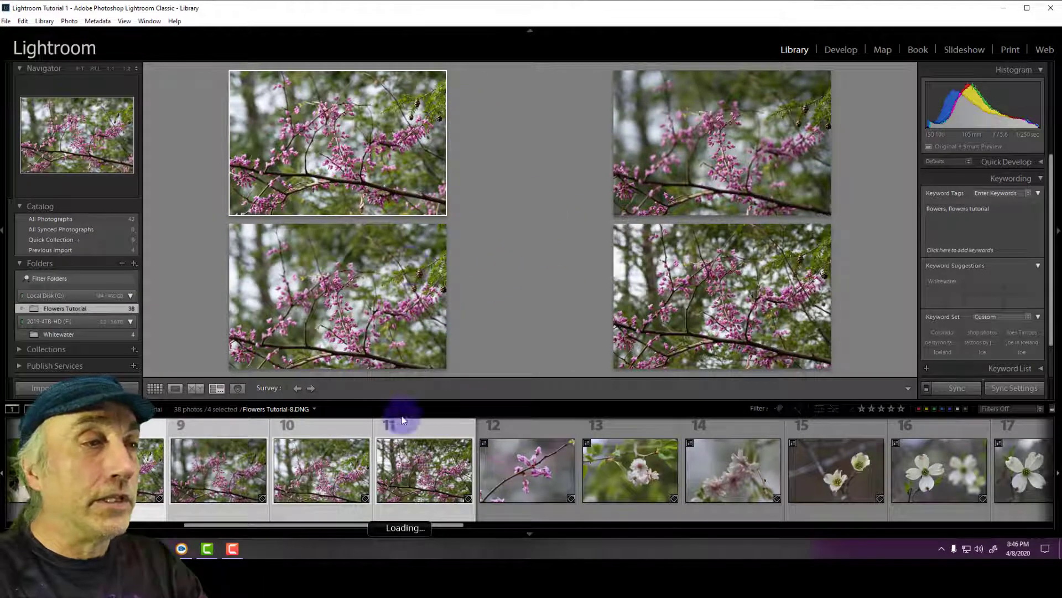
Step: Add photos 12 and 13 to the Survey view, and change the surveyed selection to photos 11 through 16
left_click(626, 463)
left_click(560, 443, "ctrl")
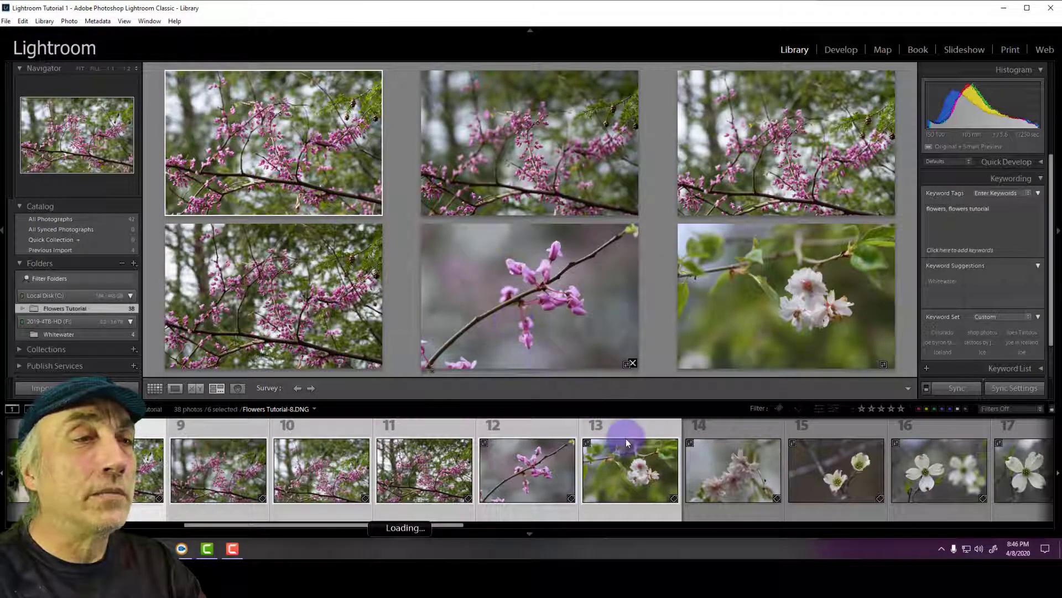
left_click(442, 475)
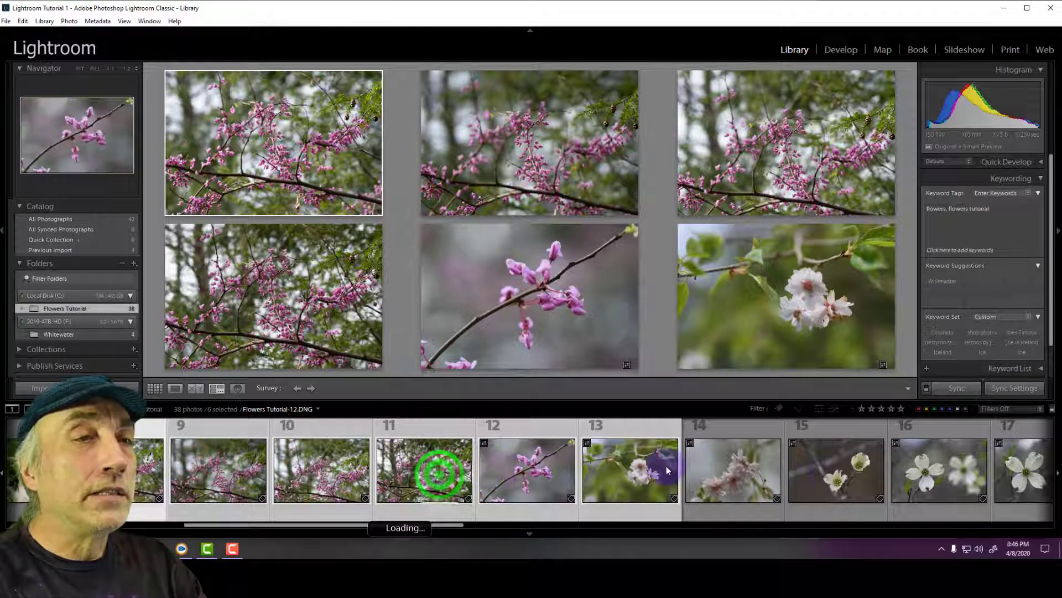
left_click(933, 469)
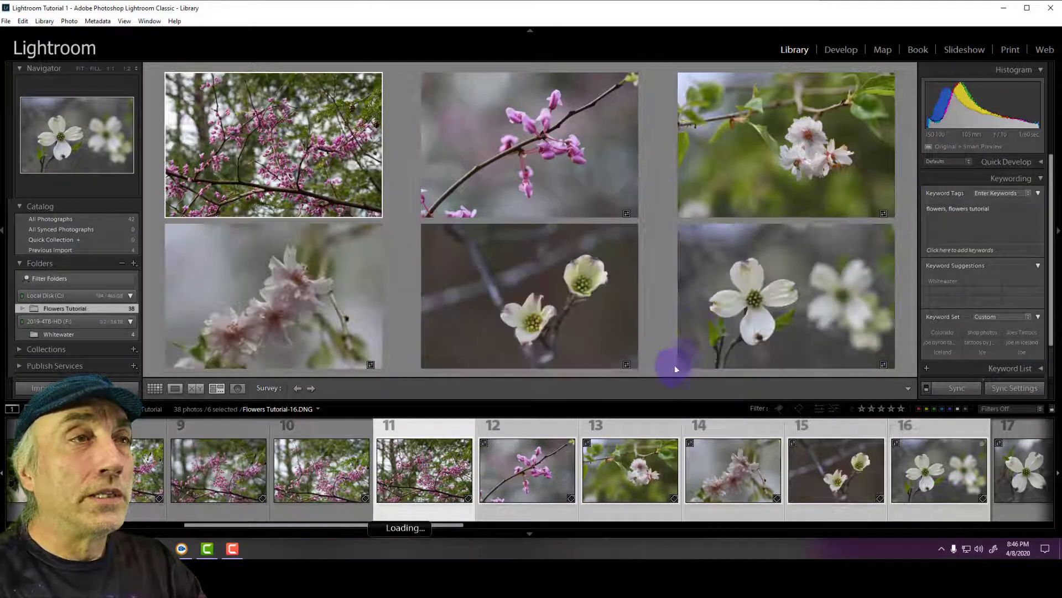